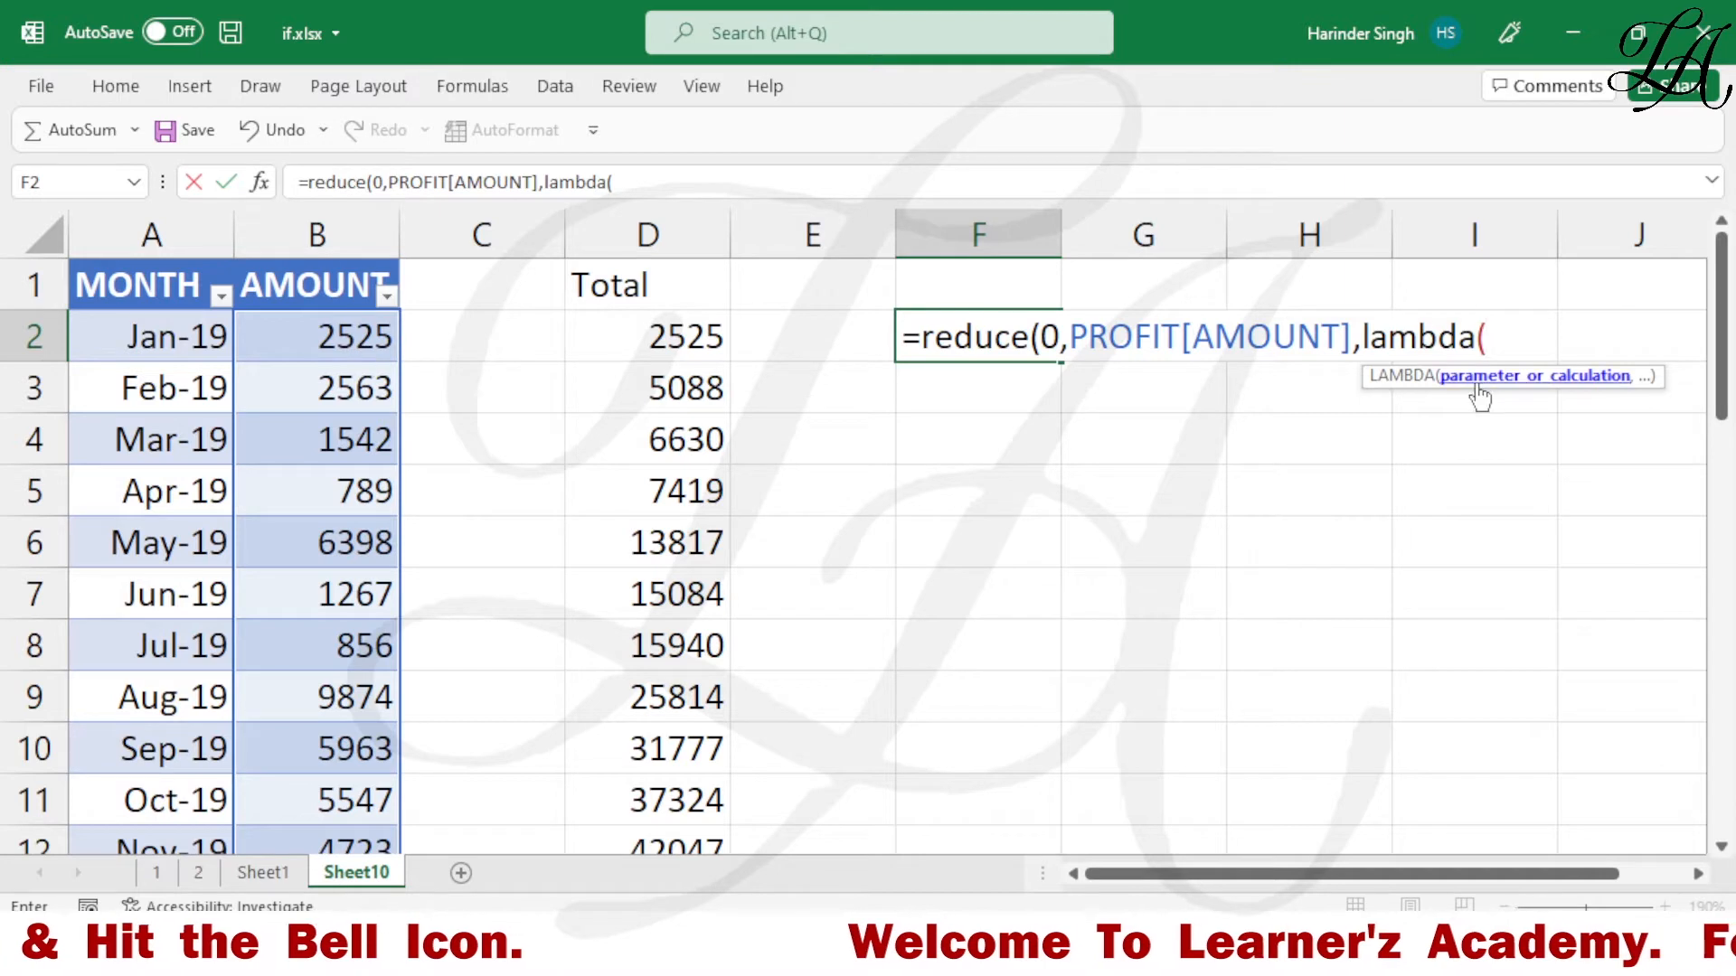
Complete the REDUCE formula in F2 with lambda(a,b,a+b) as its function argument and commit it.
{"action": "type", "text": "a"}
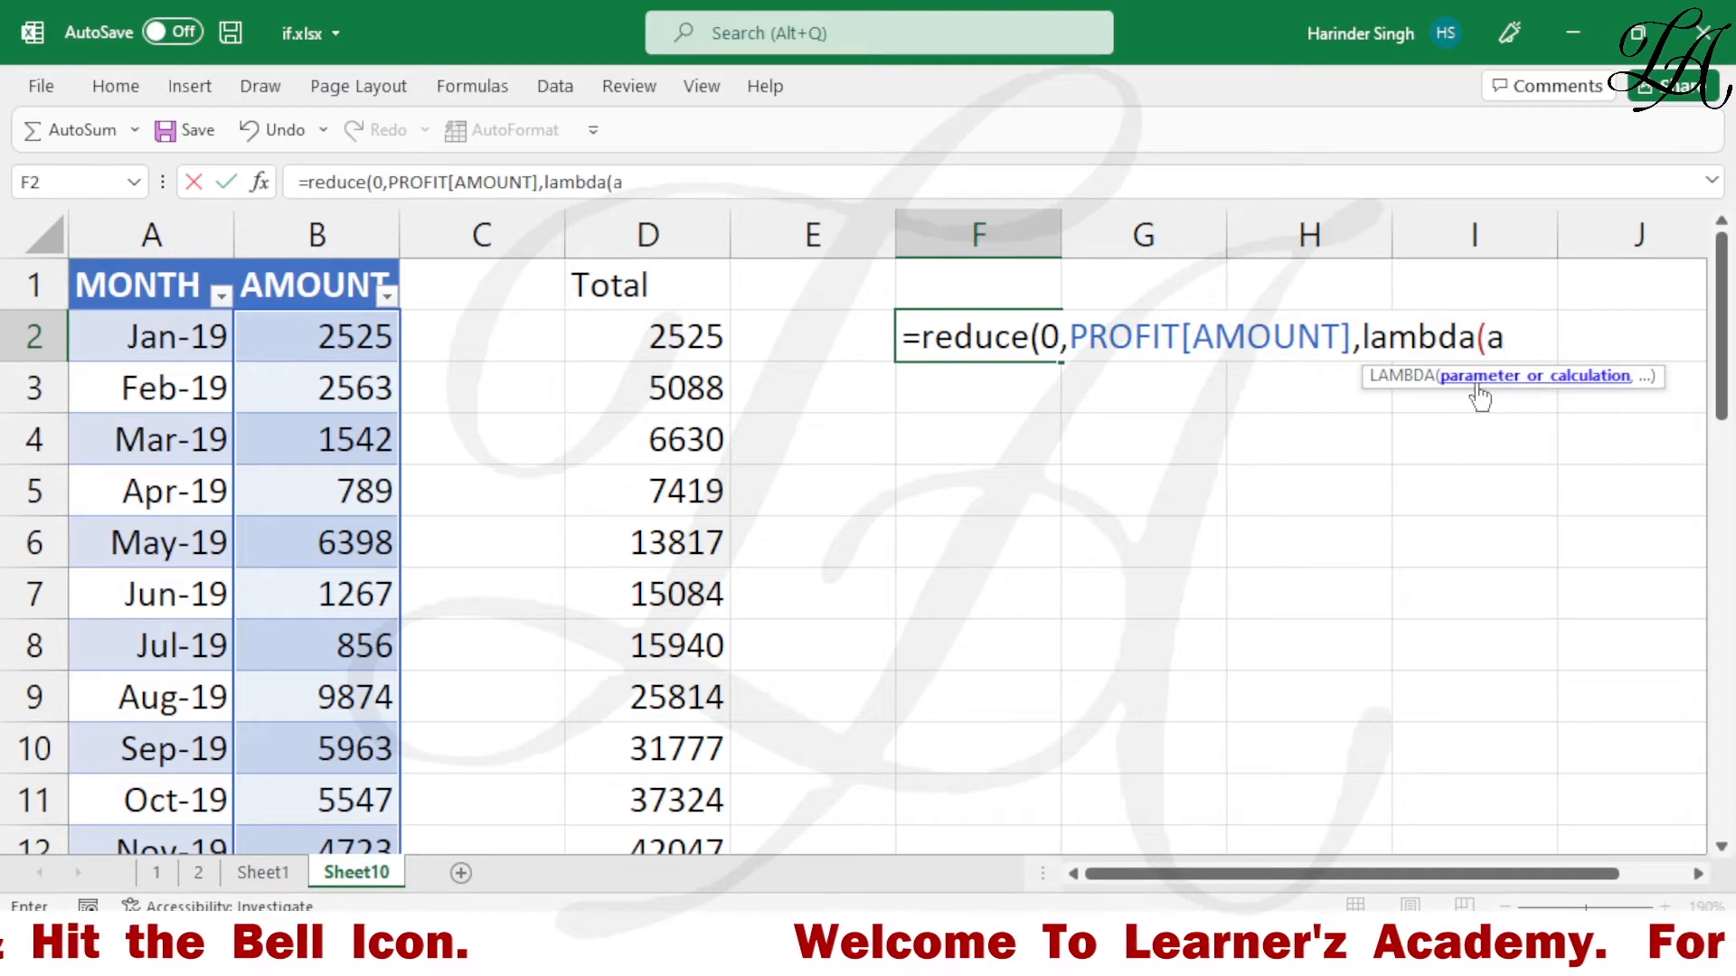
{"action": "type", "text": ",b"}
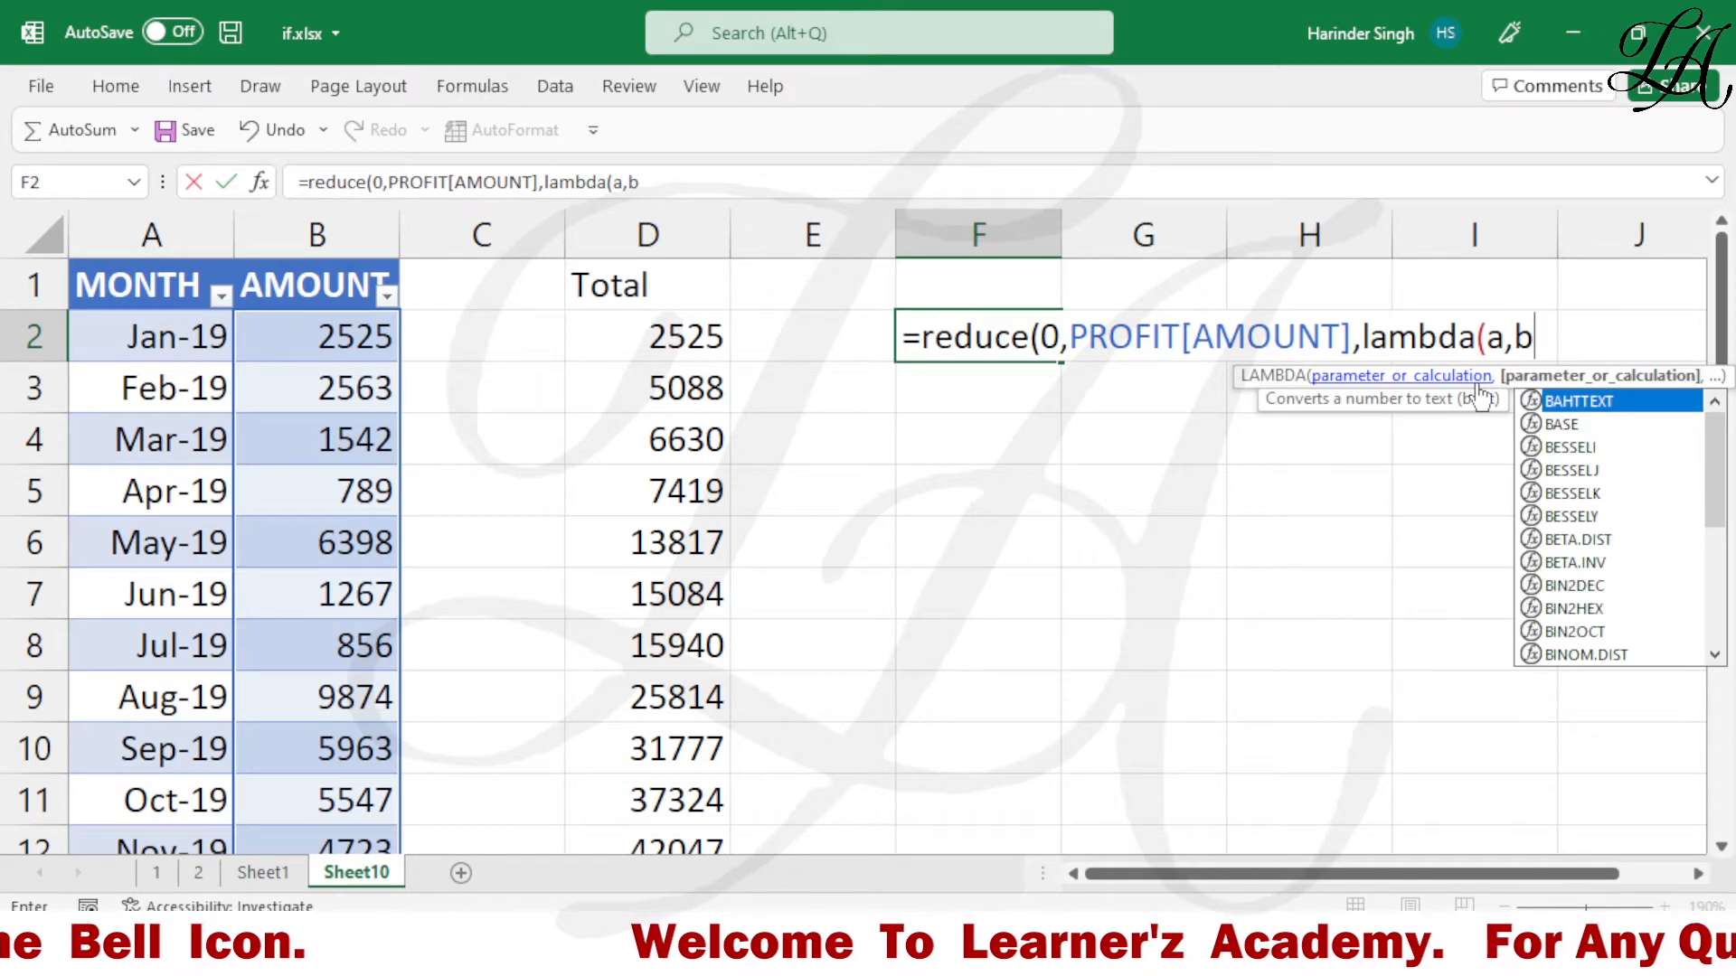
{"action": "type", "text": ","}
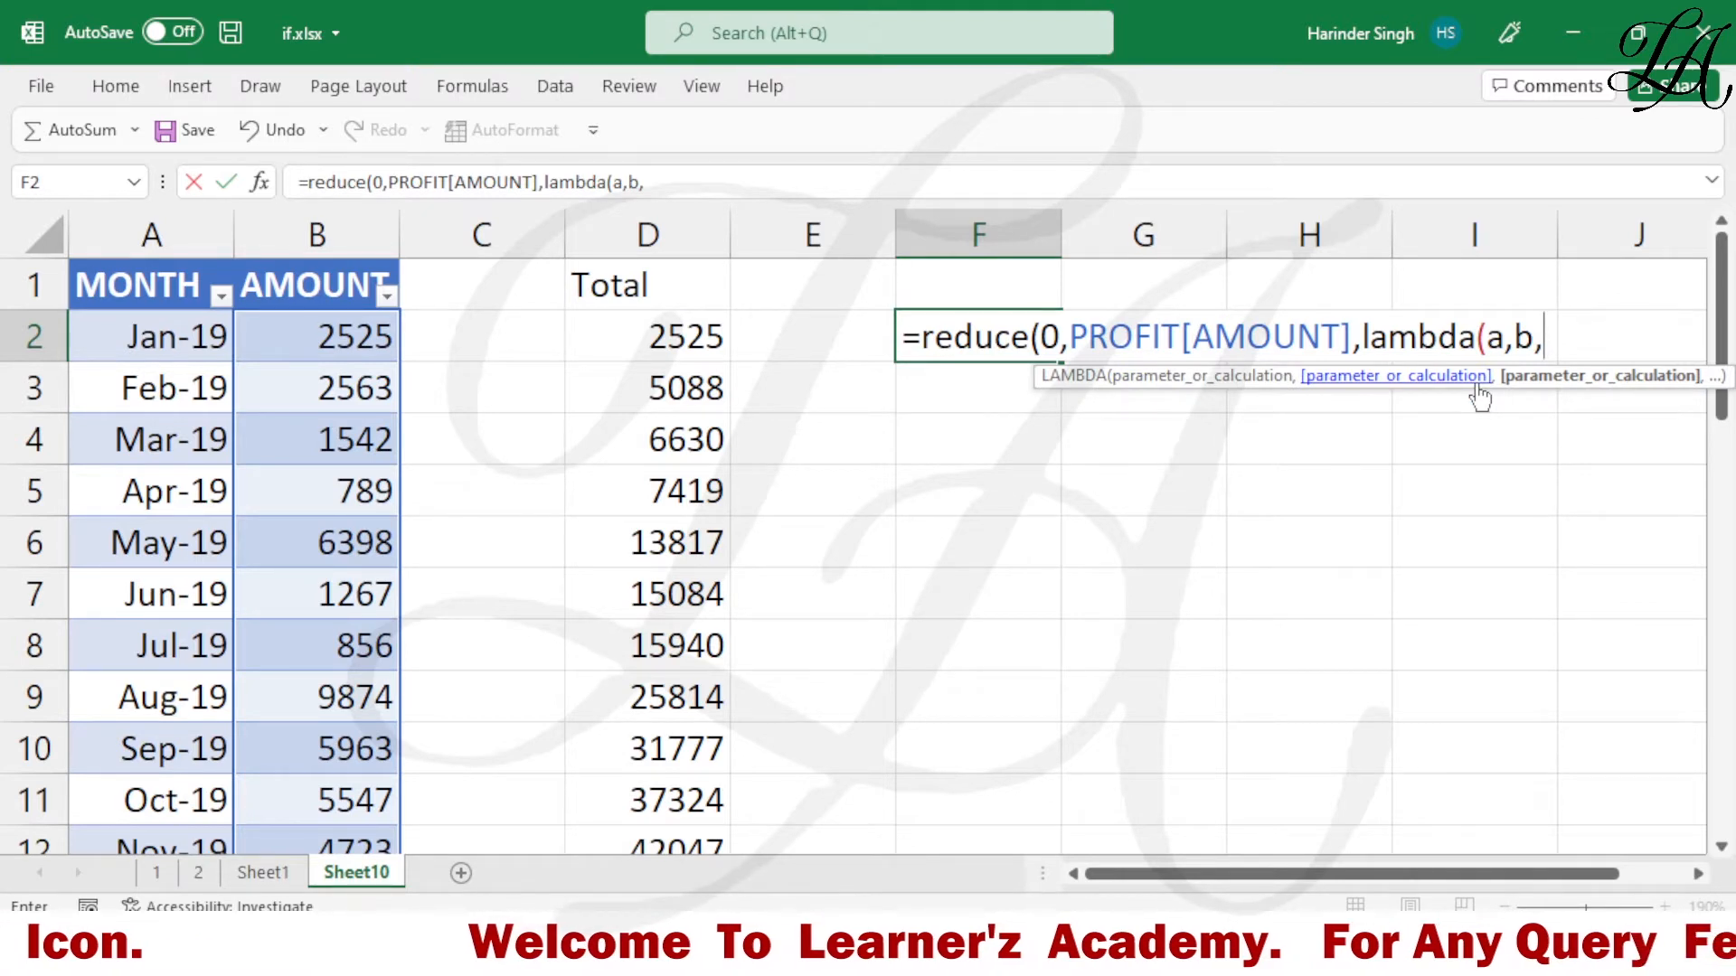
{"action": "type", "text": "a+"}
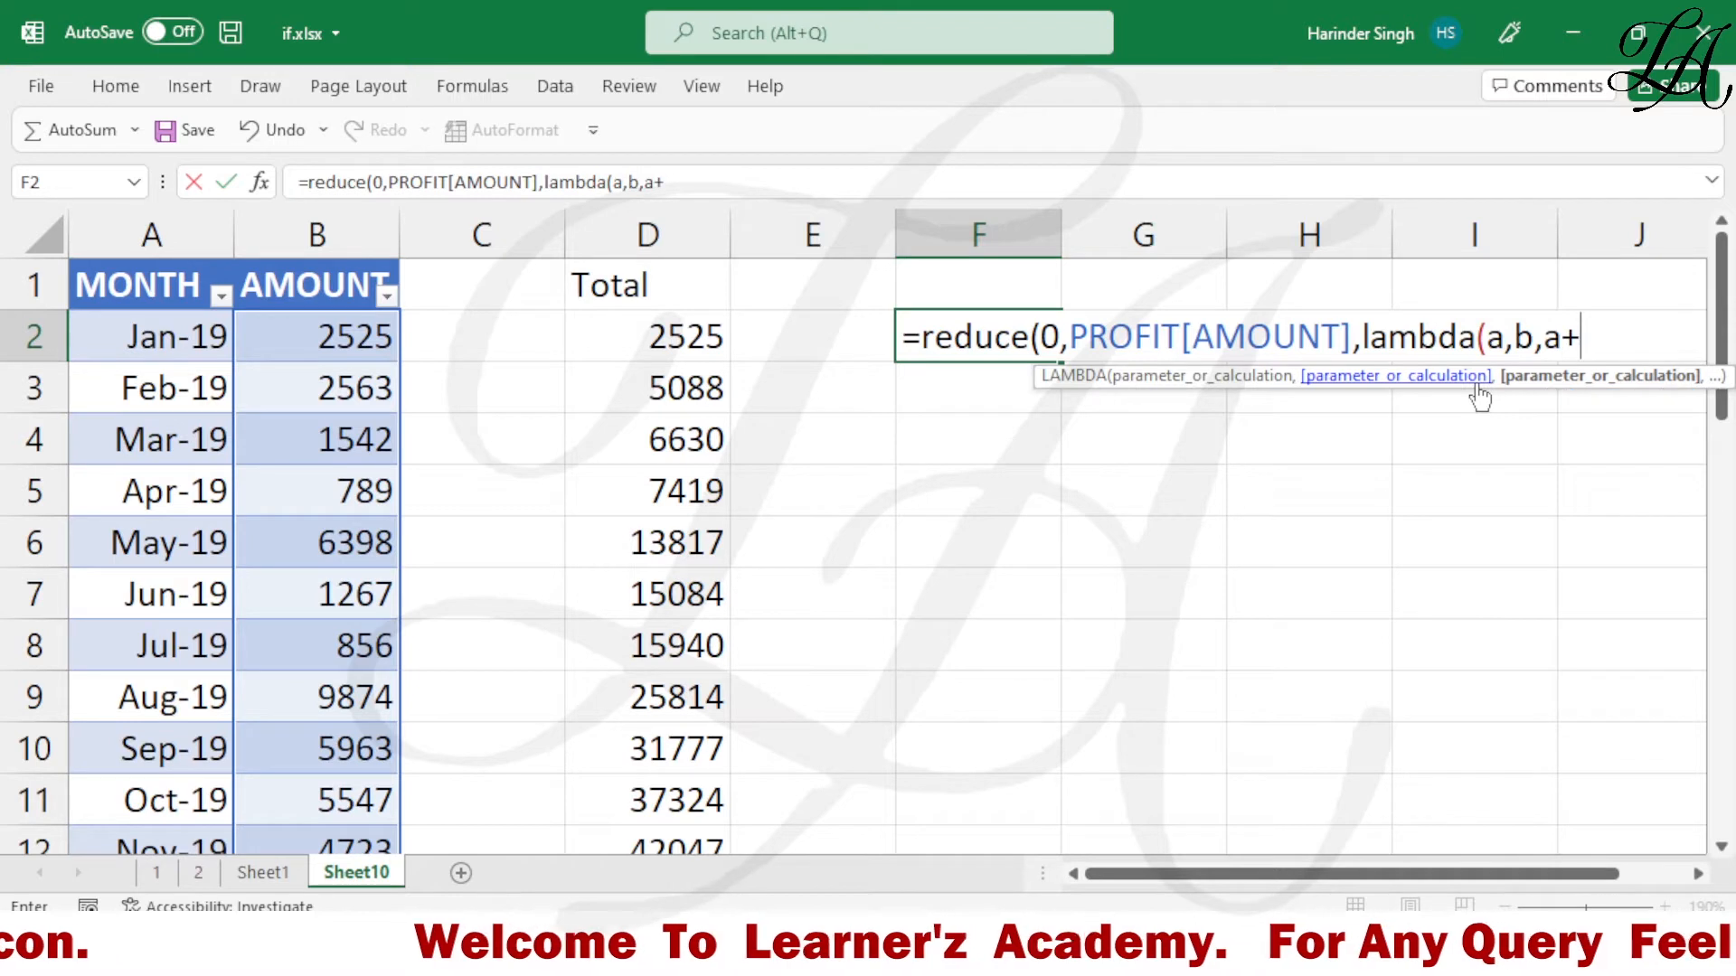
{"action": "type", "text": "b)"}
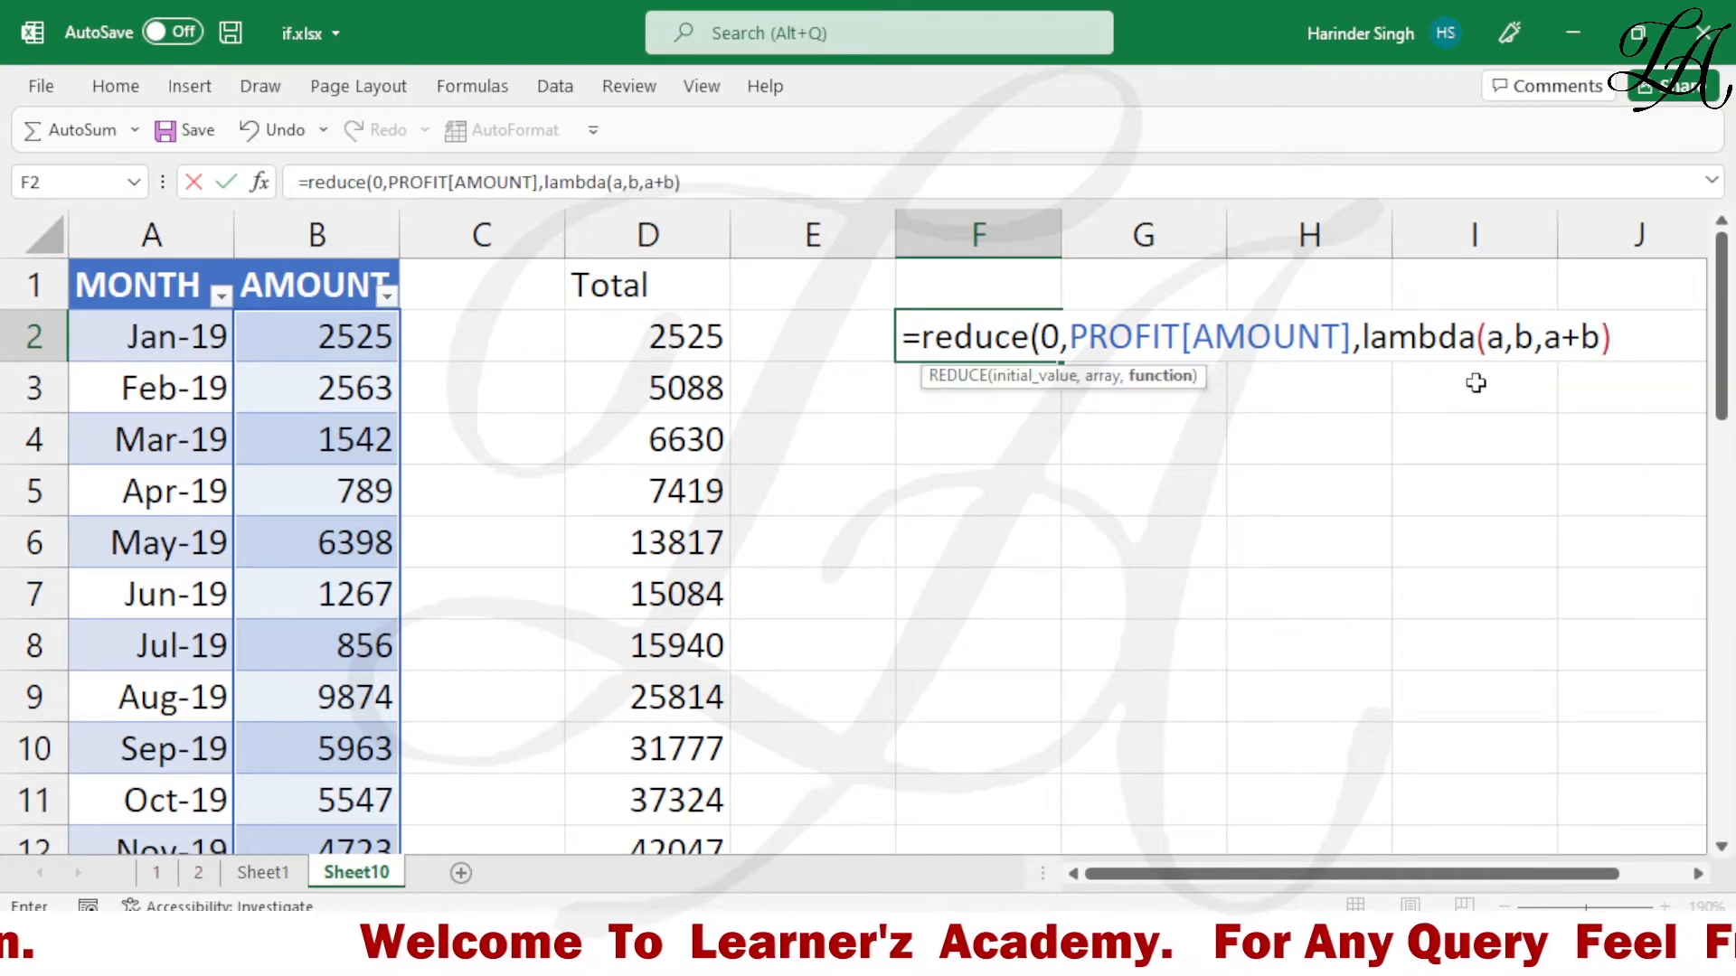
{"action": "type", "text": ")"}
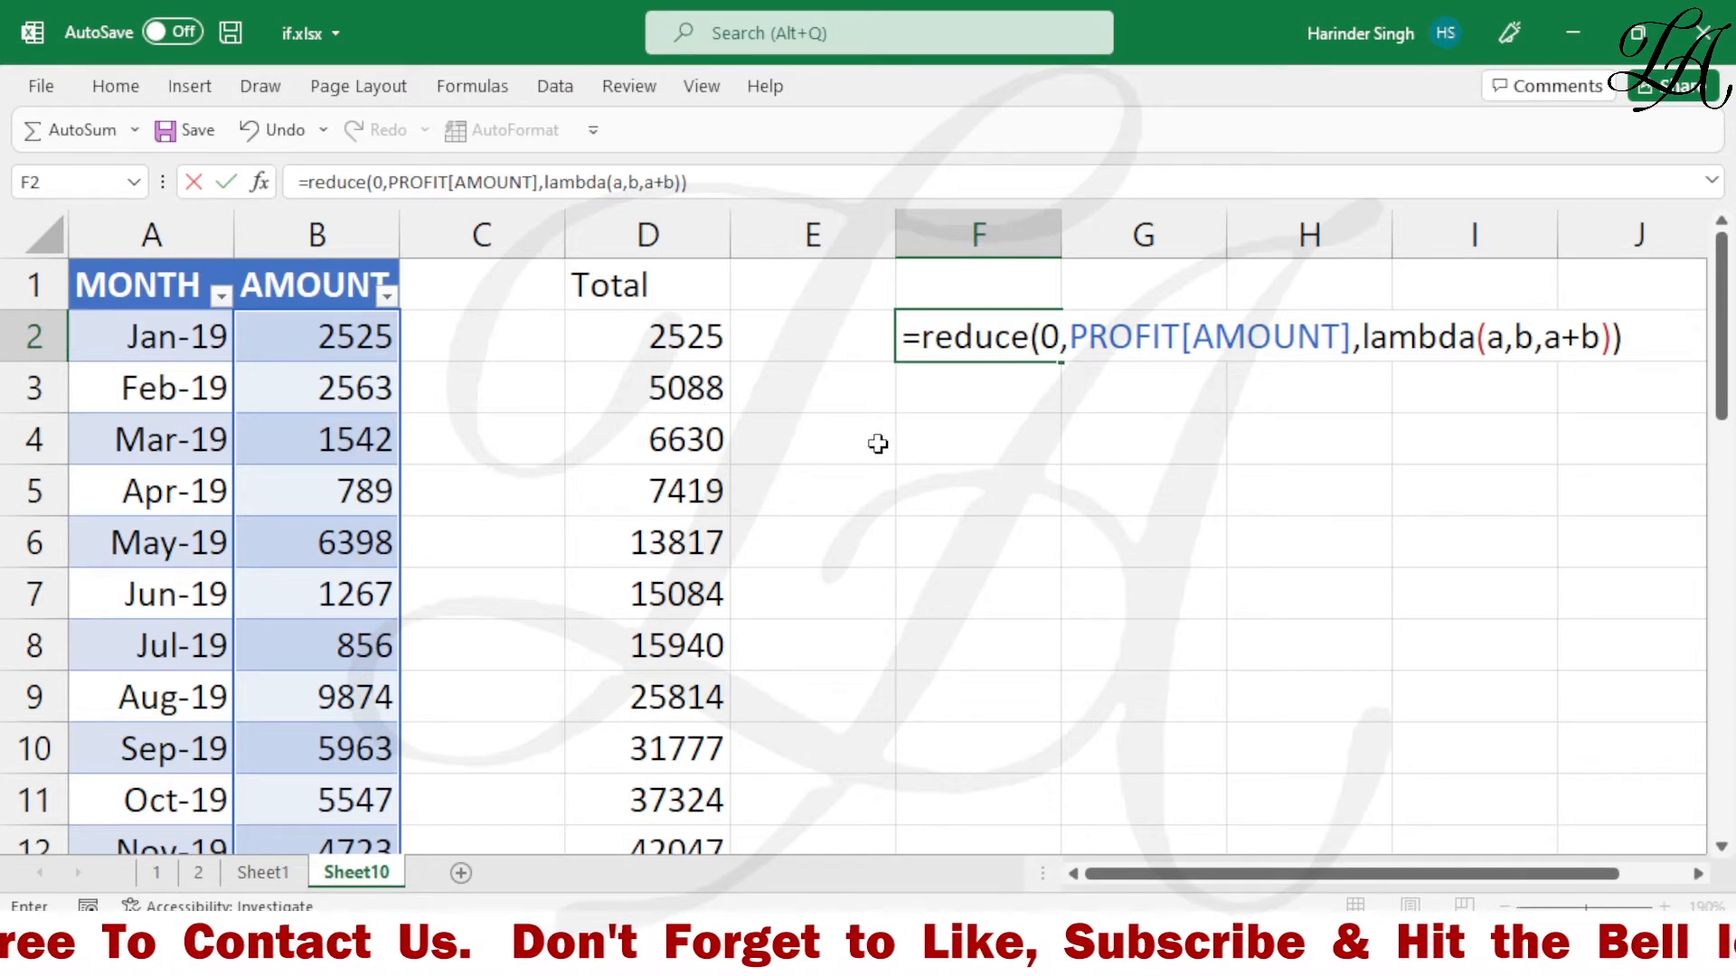
{"action": "key", "text": "Return"}
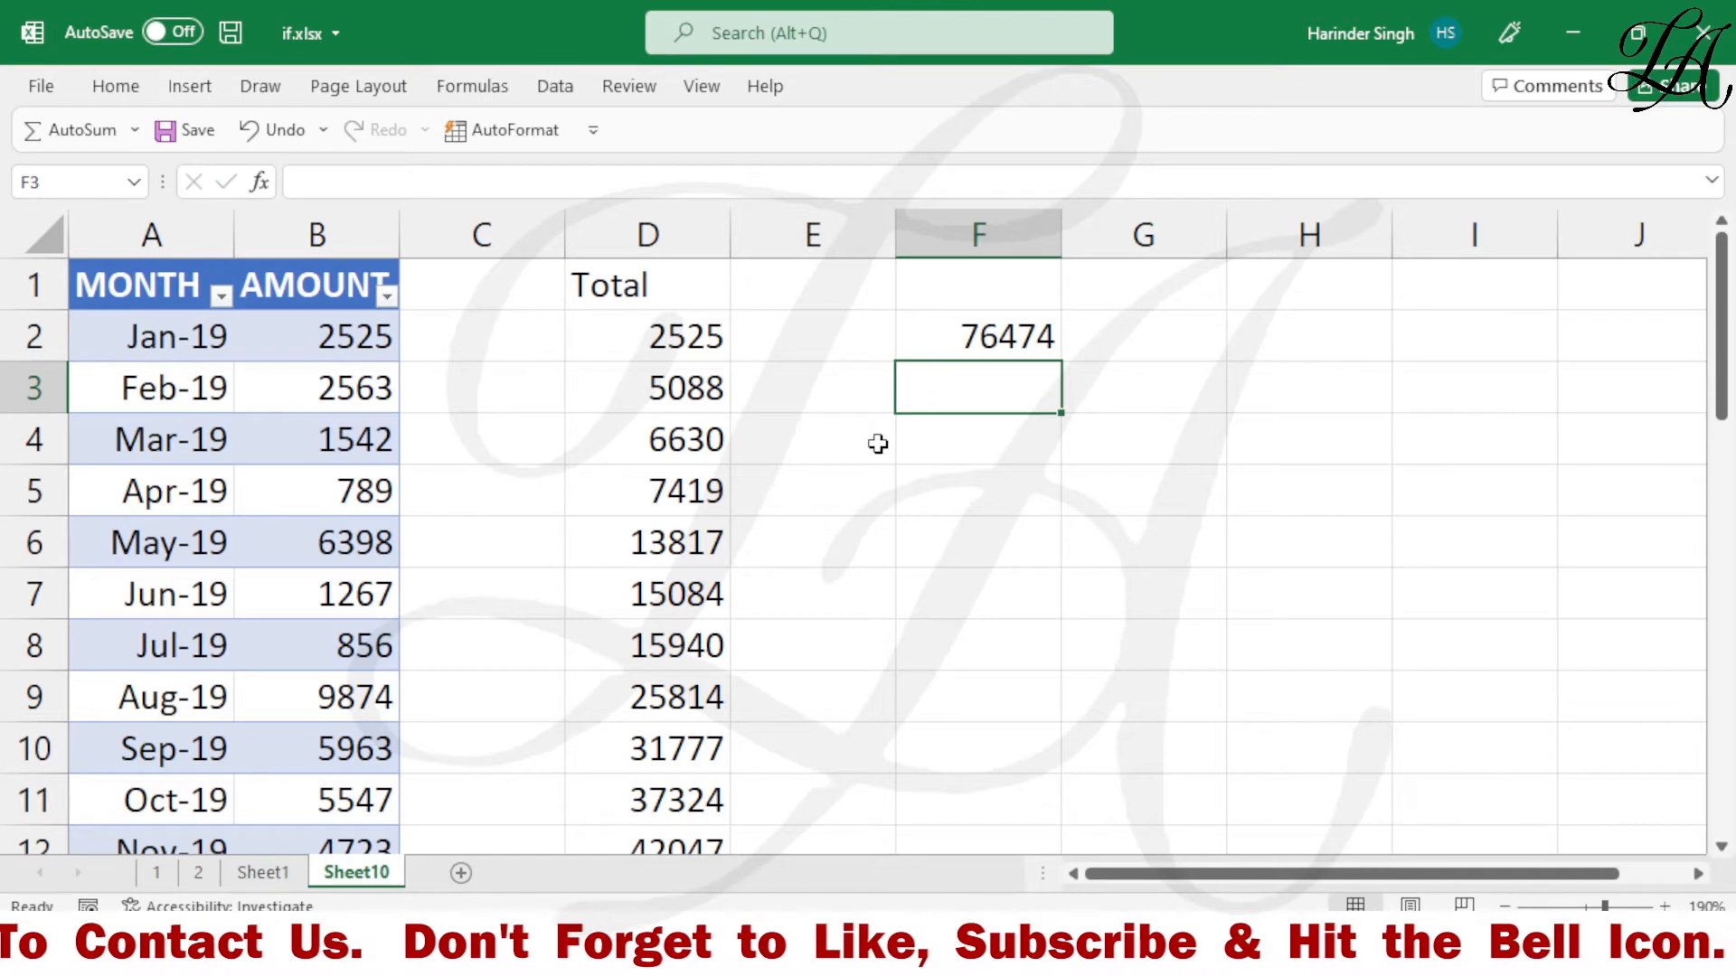
Compare the REDUCE result in F2 with the last running totals at the end of column D.
{"action": "left_click", "coordinate": [985, 348]}
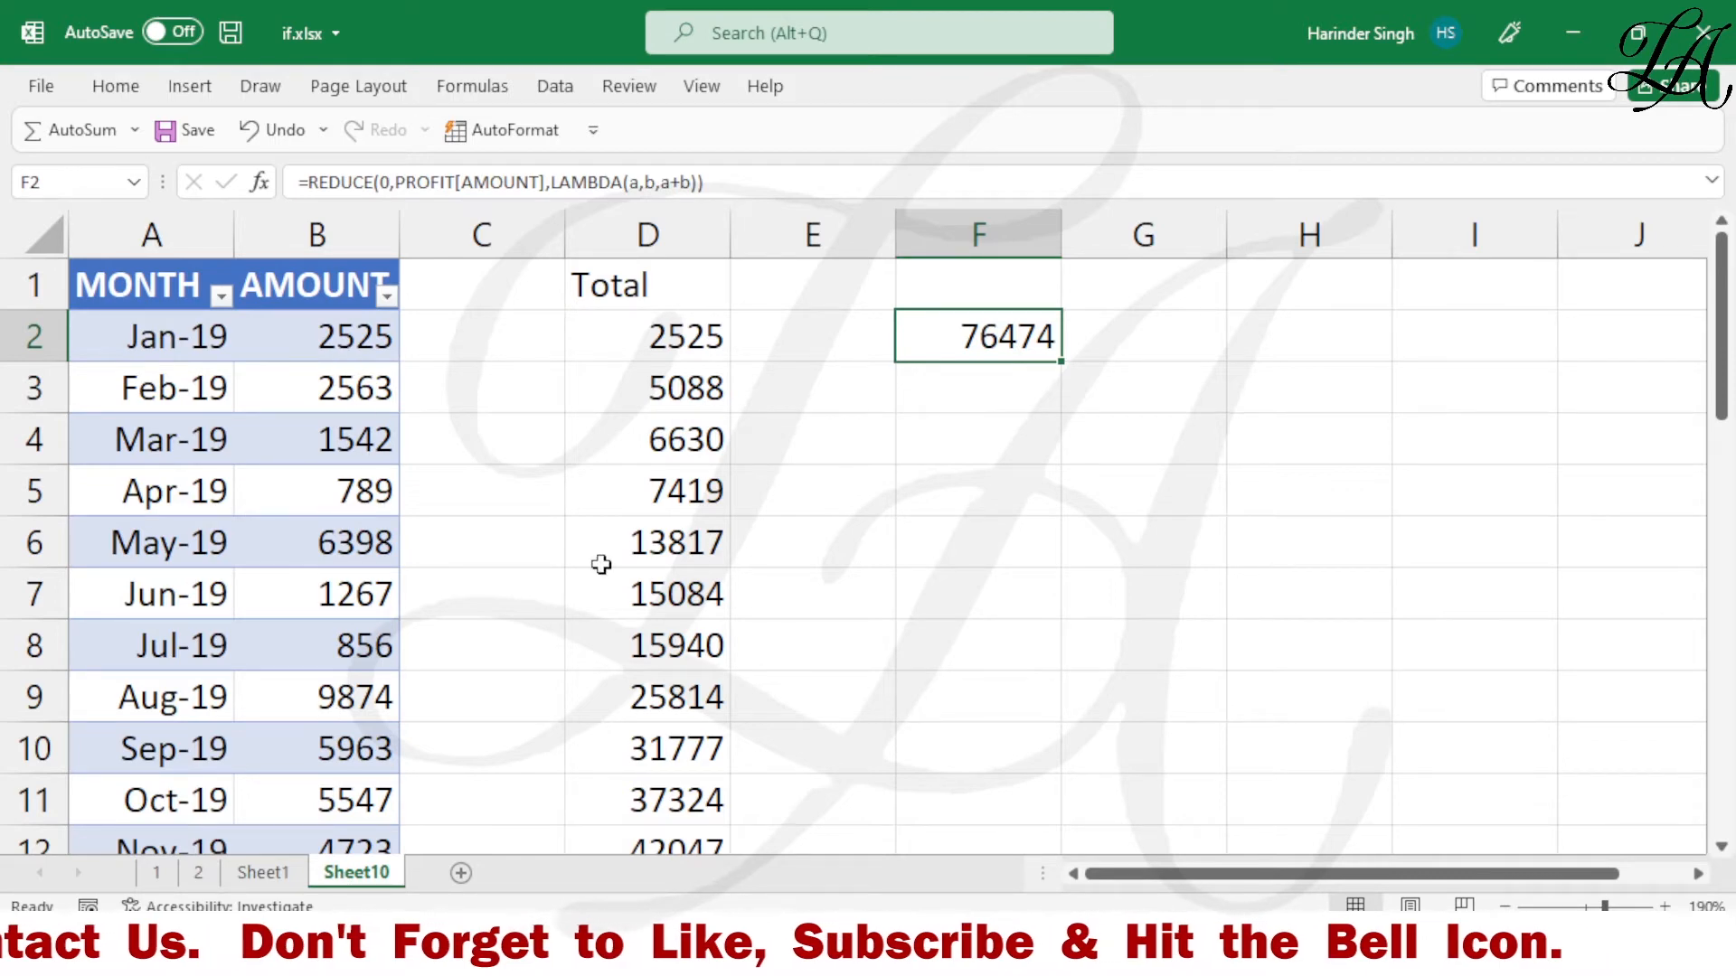
{"action": "scroll", "coordinate": [759, 566], "scroll_direction": "down", "scroll_amount": 10}
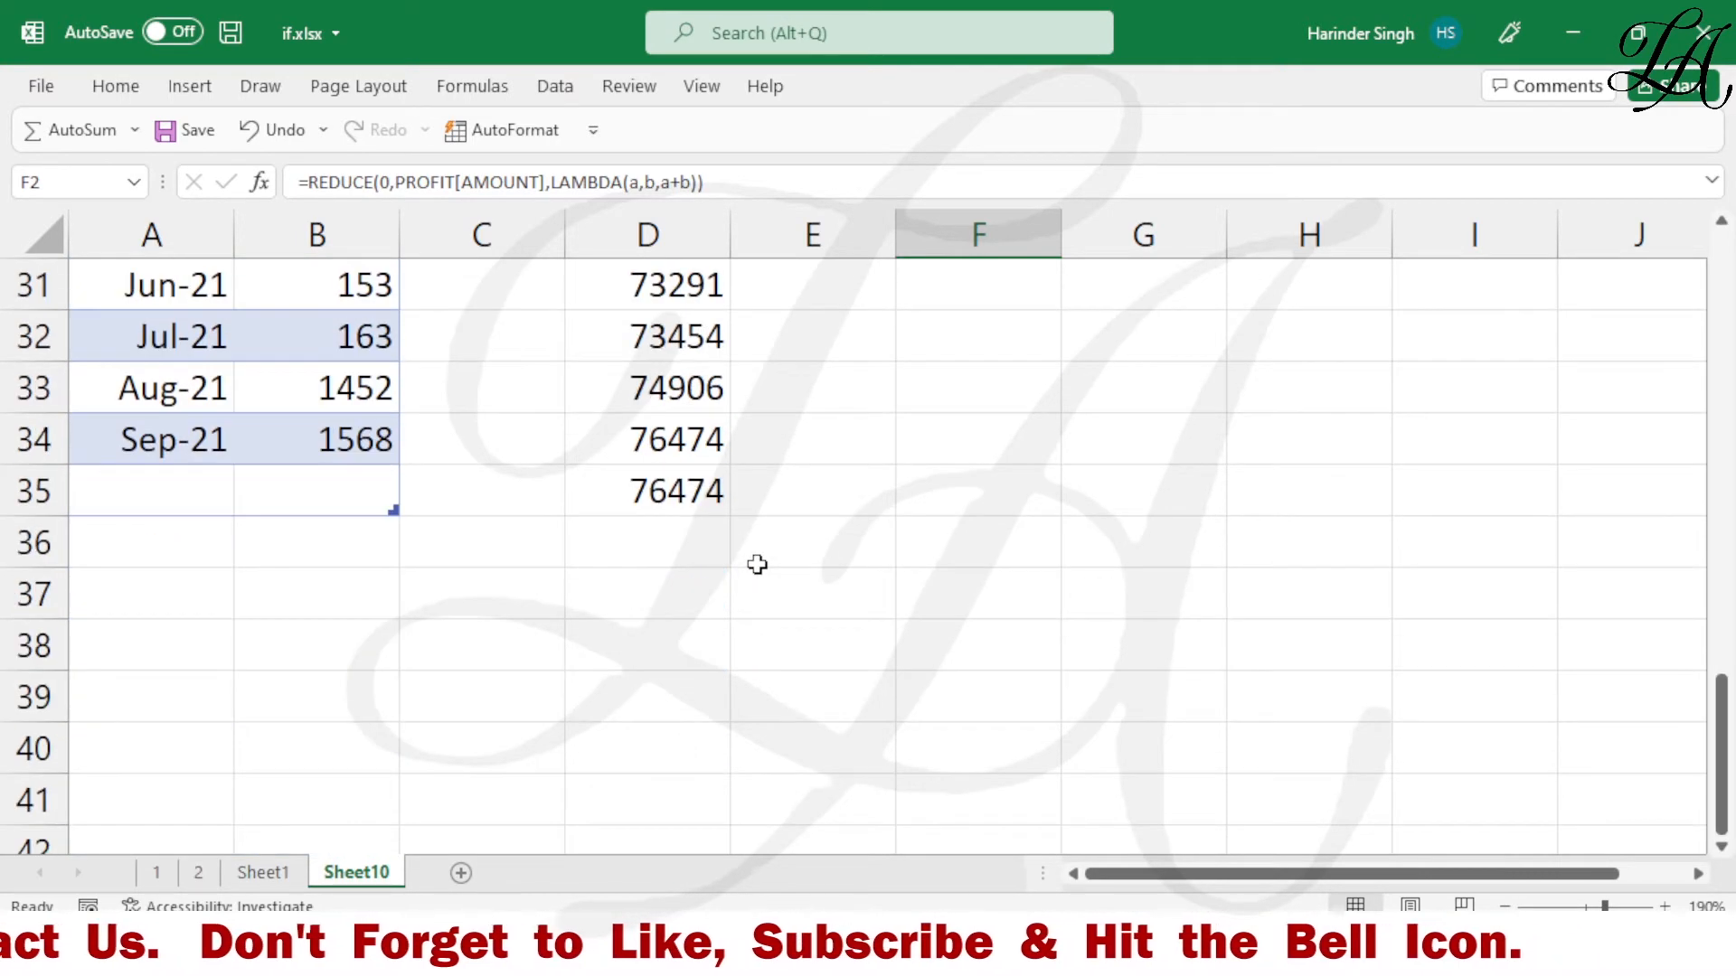
{"action": "left_click", "coordinate": [685, 449]}
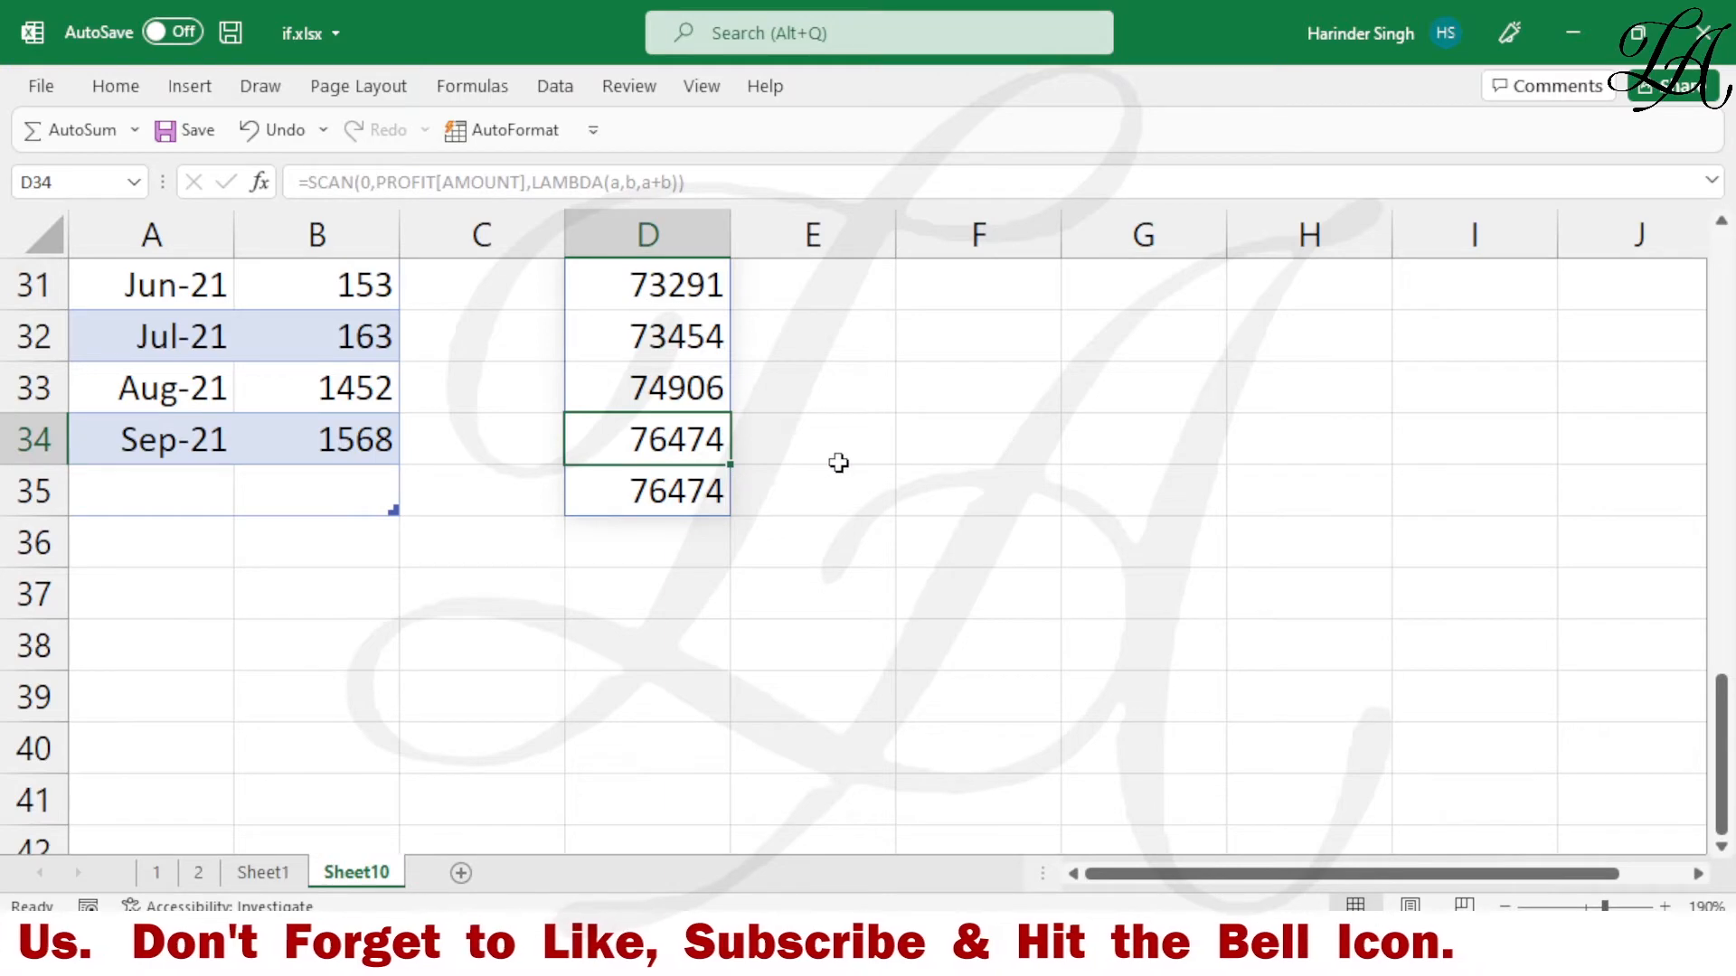
{"action": "scroll", "coordinate": [837, 461], "scroll_direction": "up", "scroll_amount": 10}
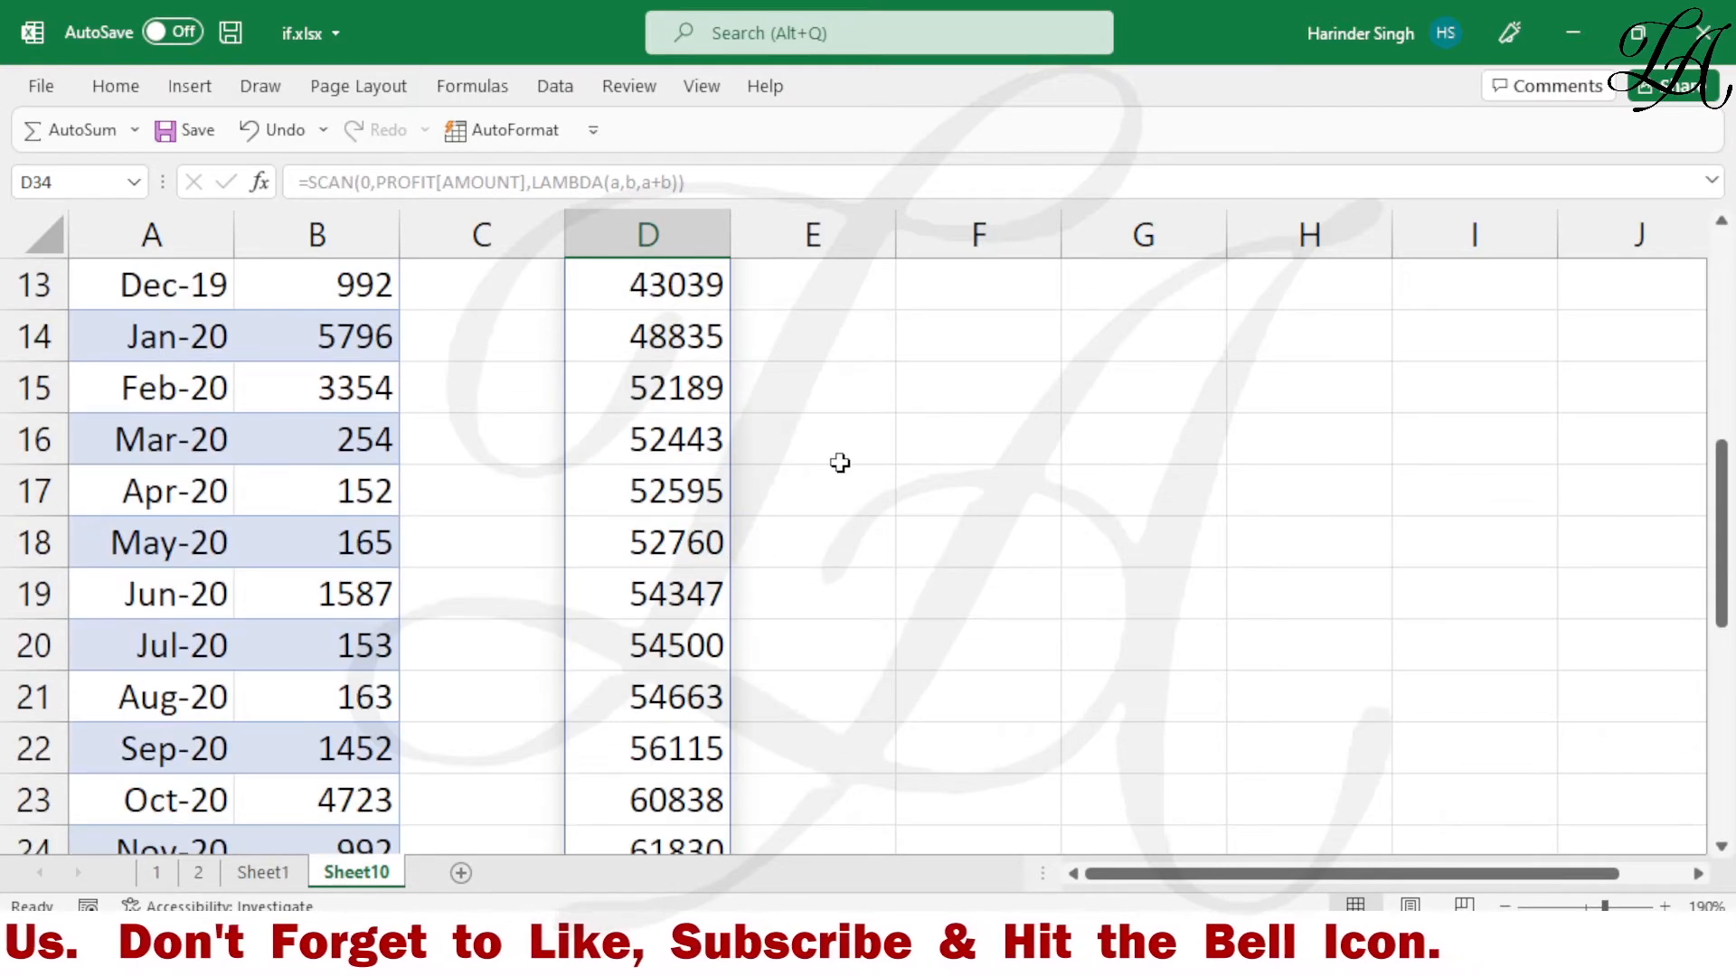
{"action": "left_click", "coordinate": [1019, 341]}
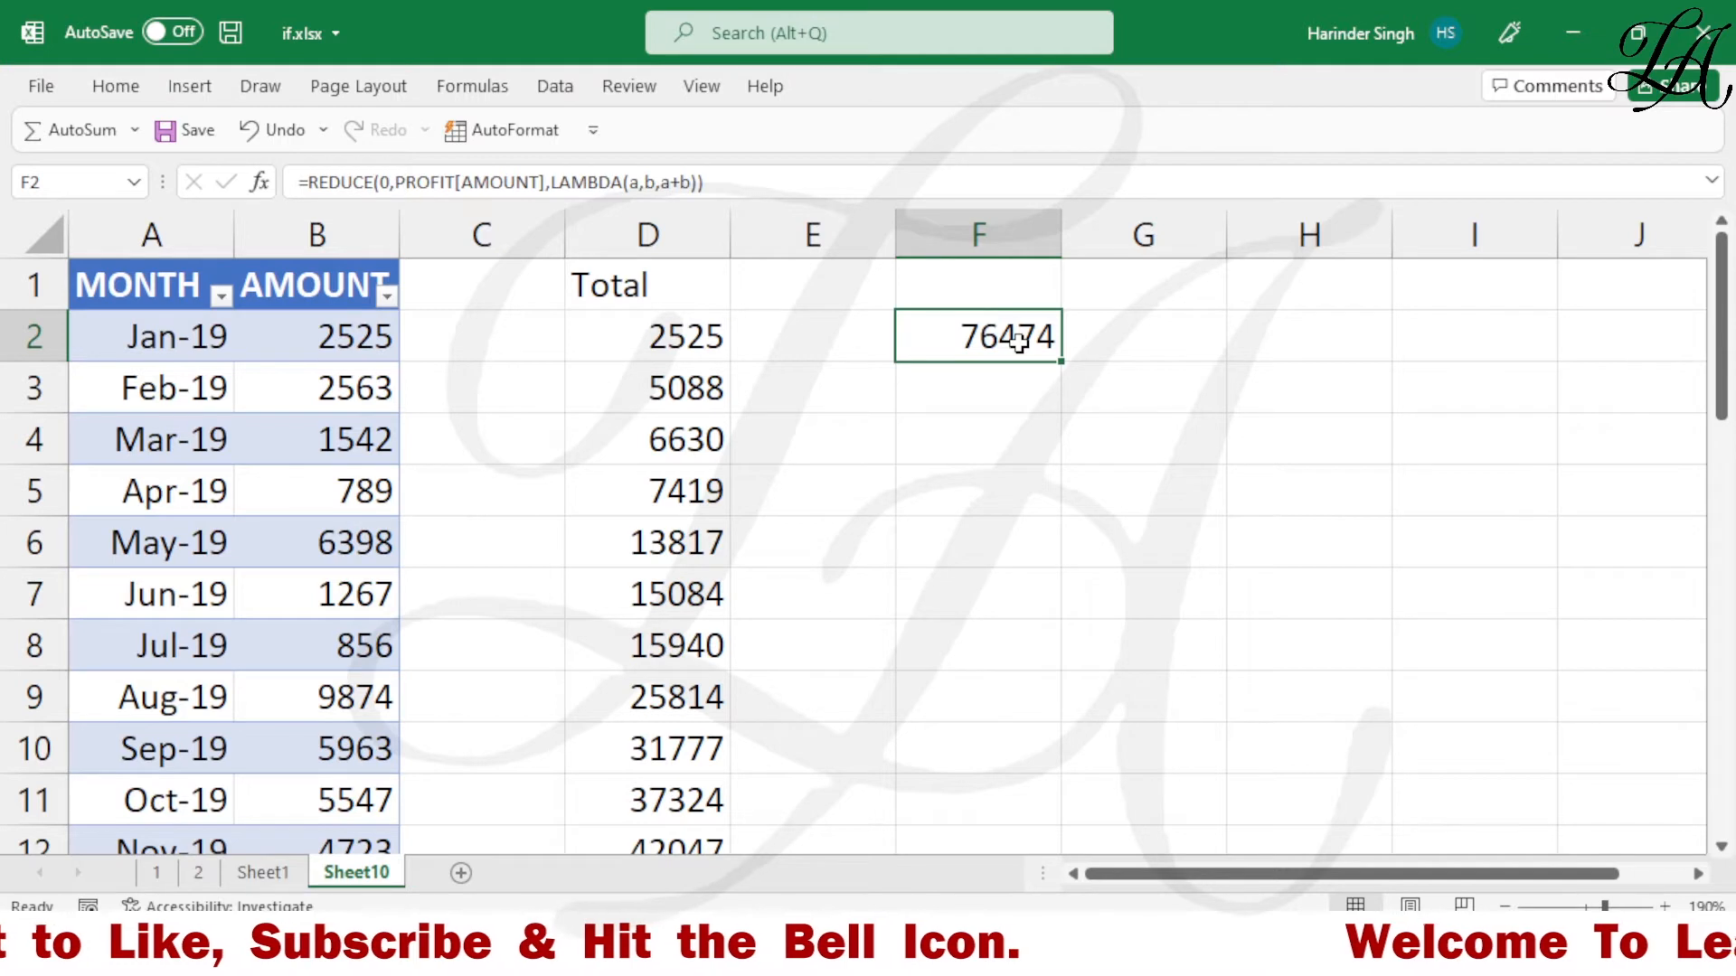
Cross-check the total by entering =sum(PROFIT[AMOUNT]) in F3, and clear that cell again.
{"action": "left_click", "coordinate": [965, 395]}
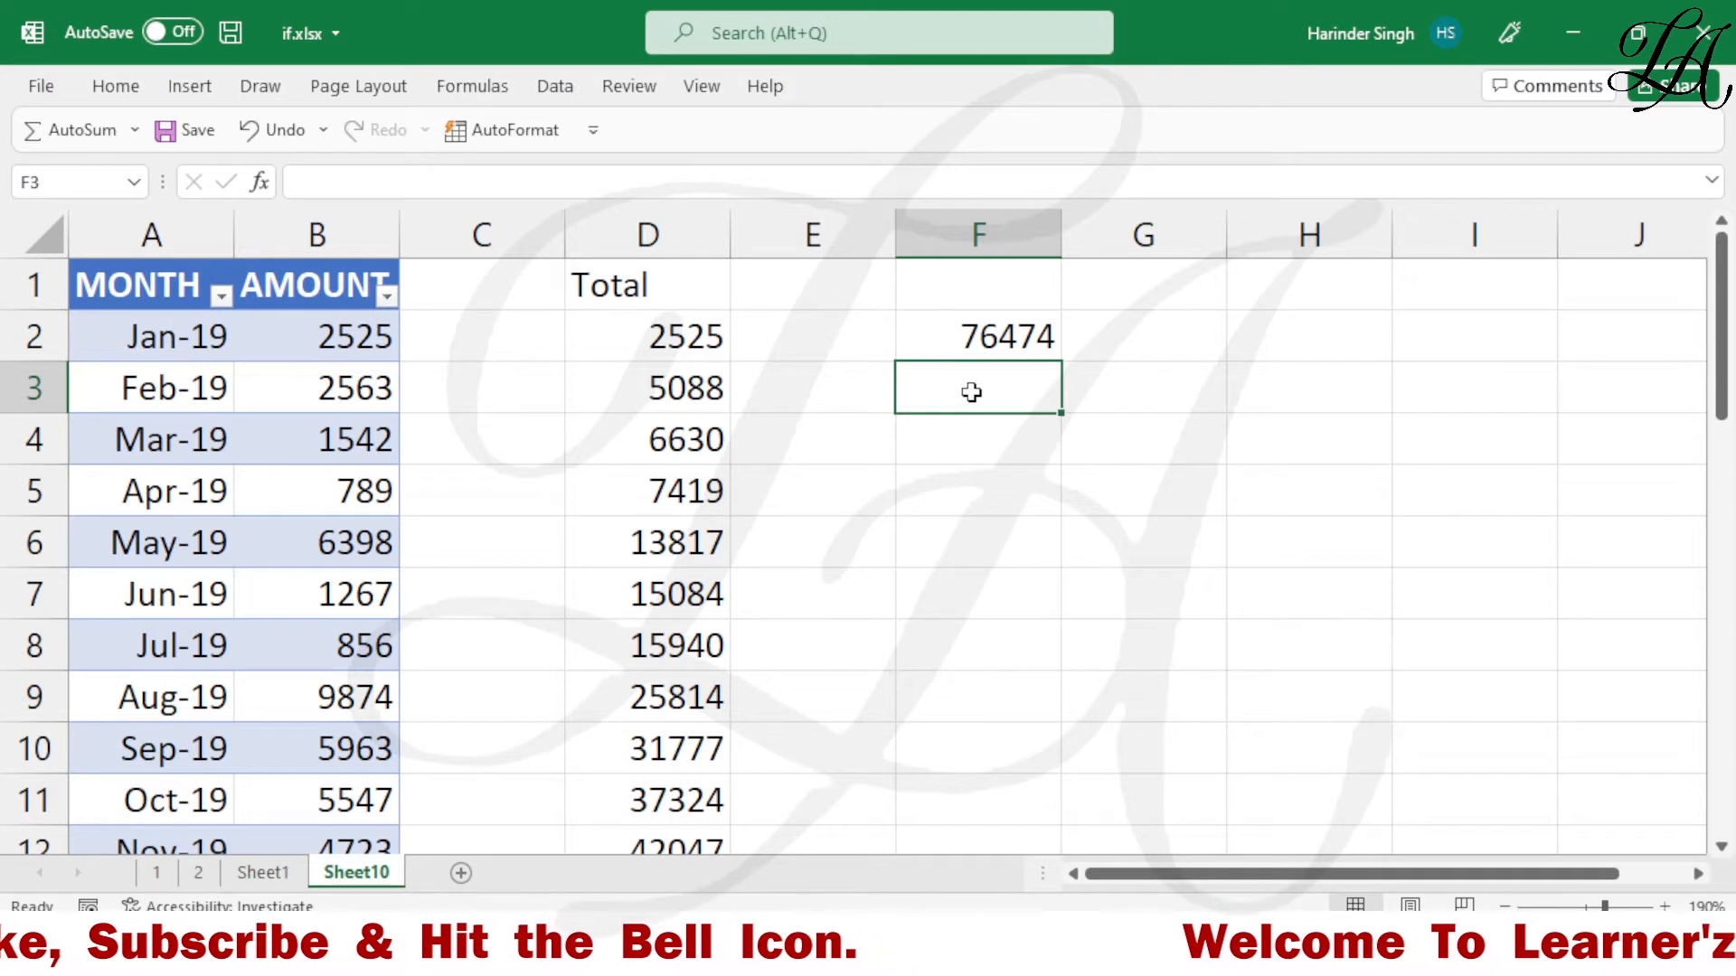
{"action": "type", "text": "=sum"}
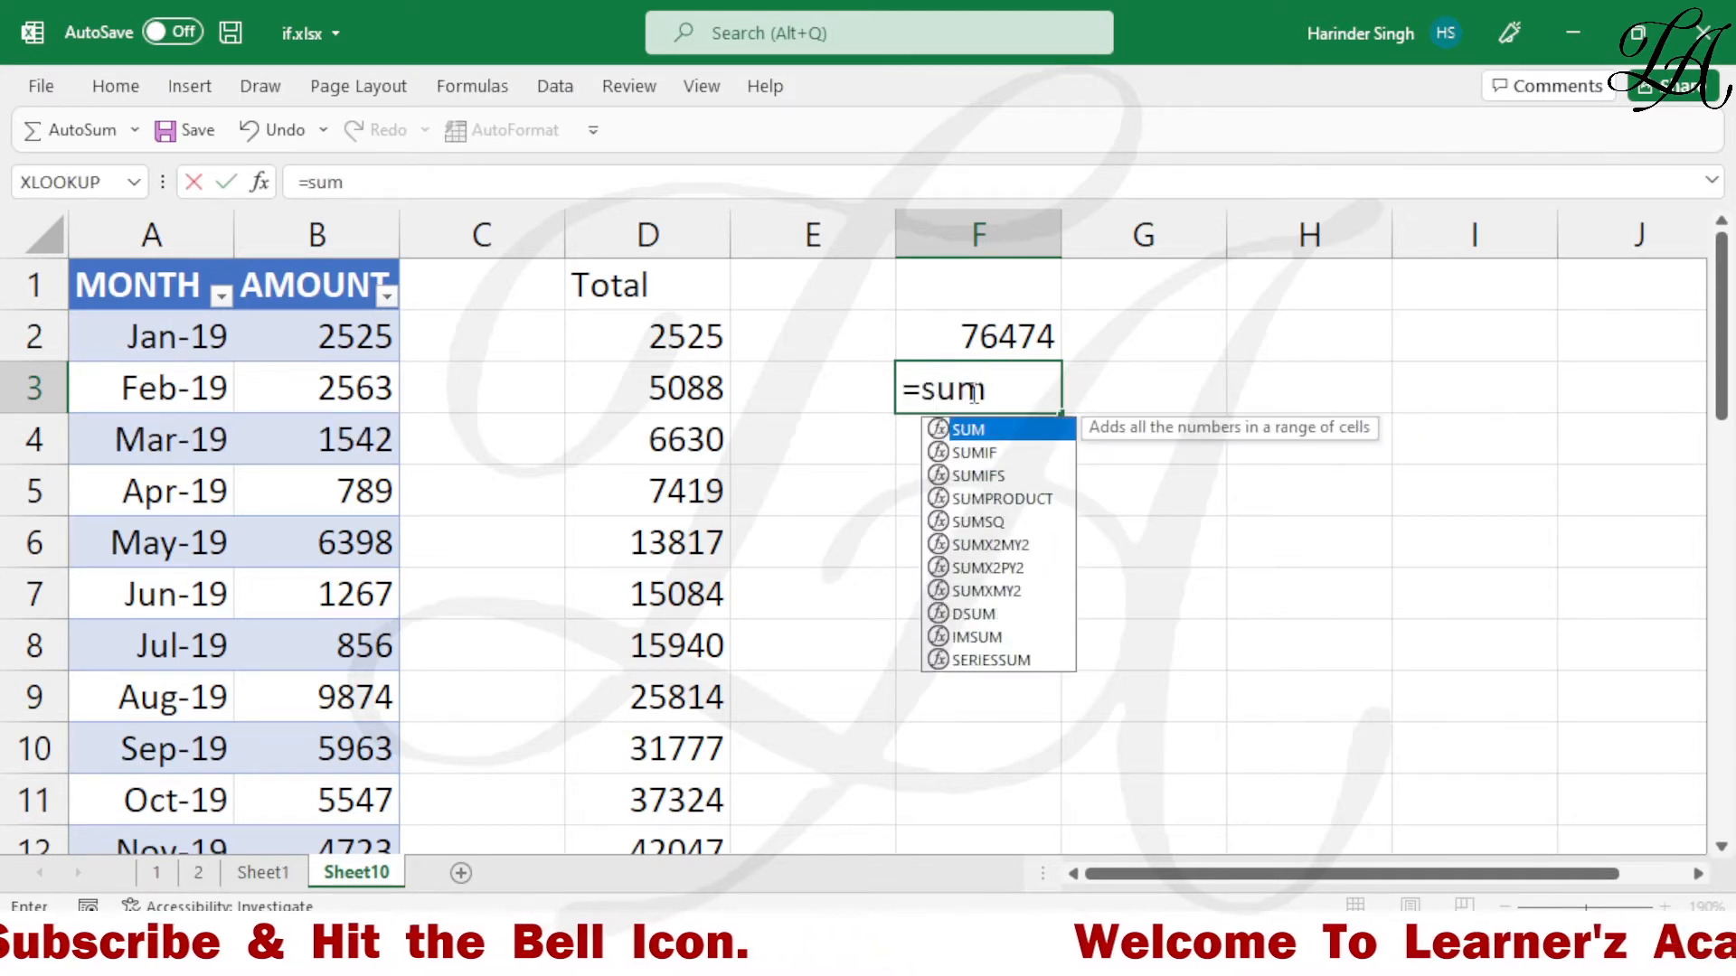
{"action": "type", "text": "("}
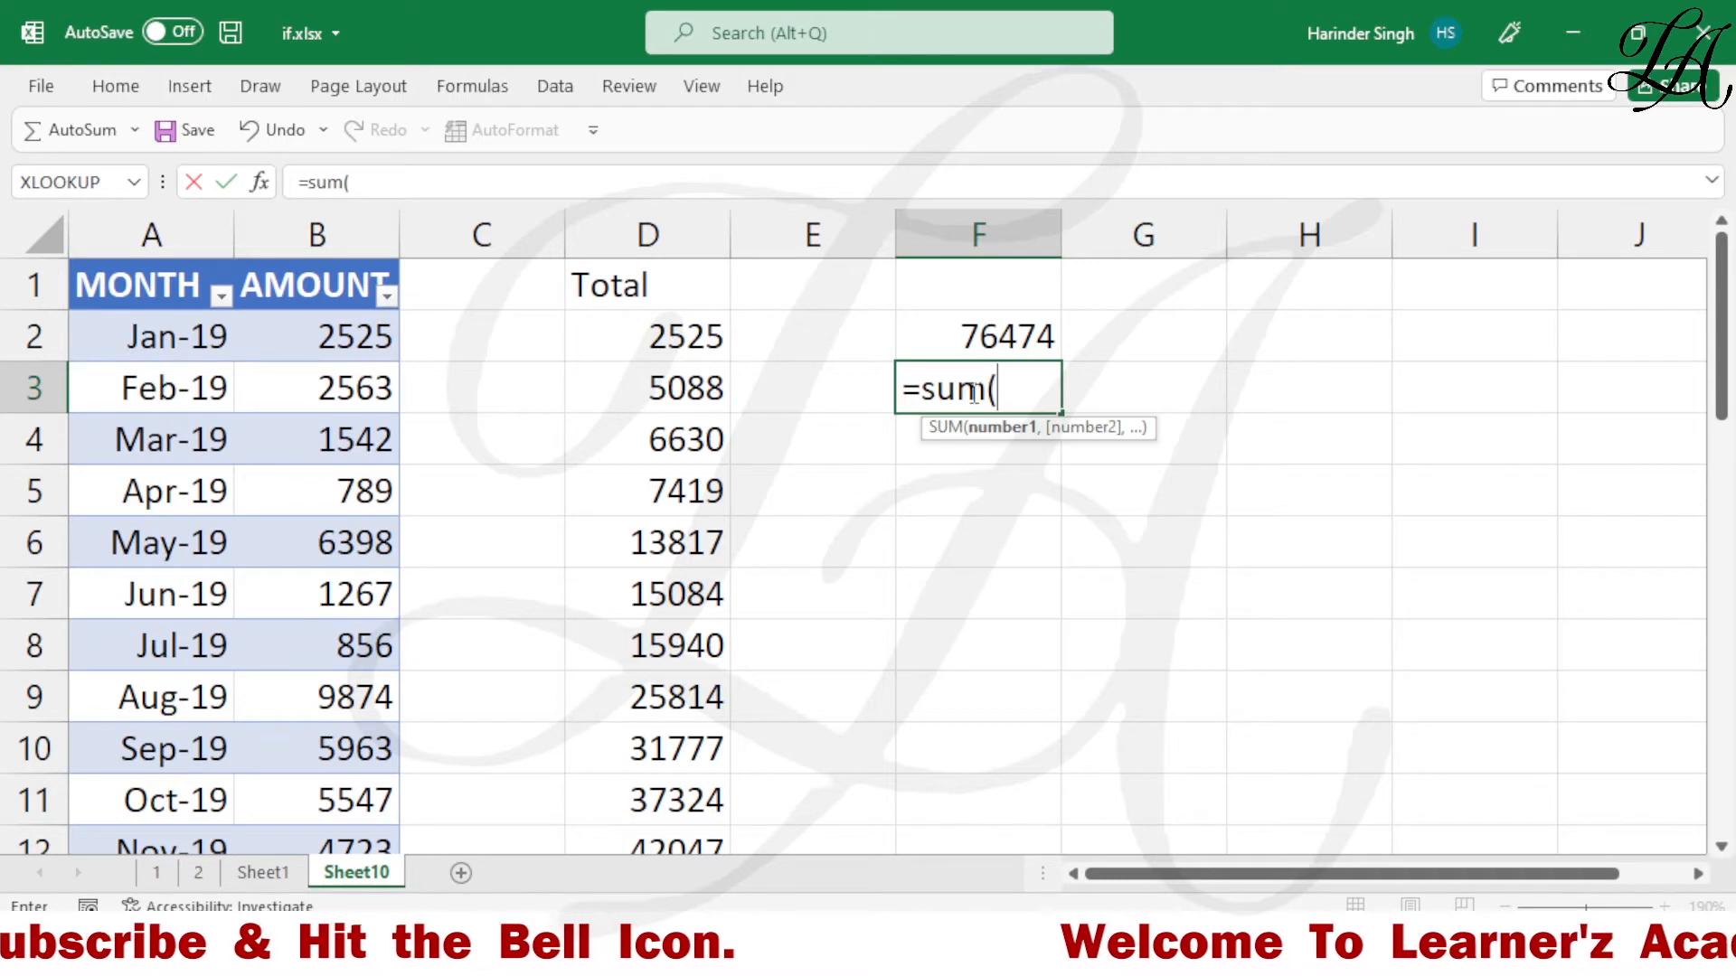
{"action": "left_click", "coordinate": [335, 262]}
{"action": "type", "text": ")"}
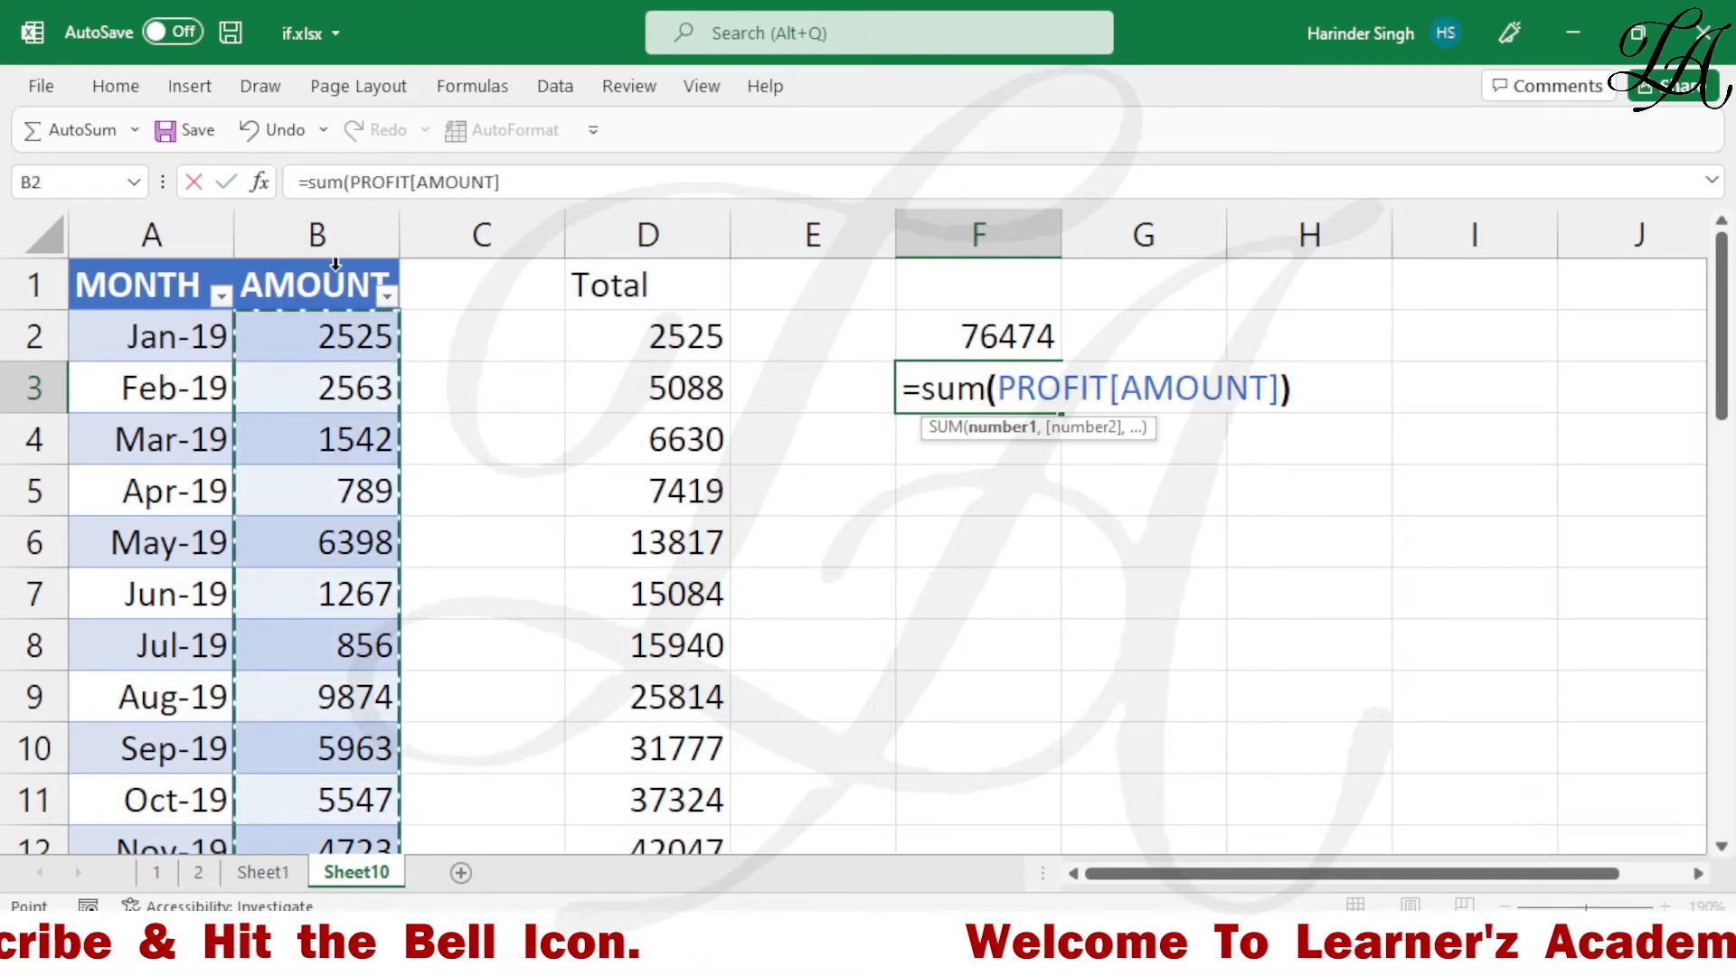
{"action": "key", "text": "Return"}
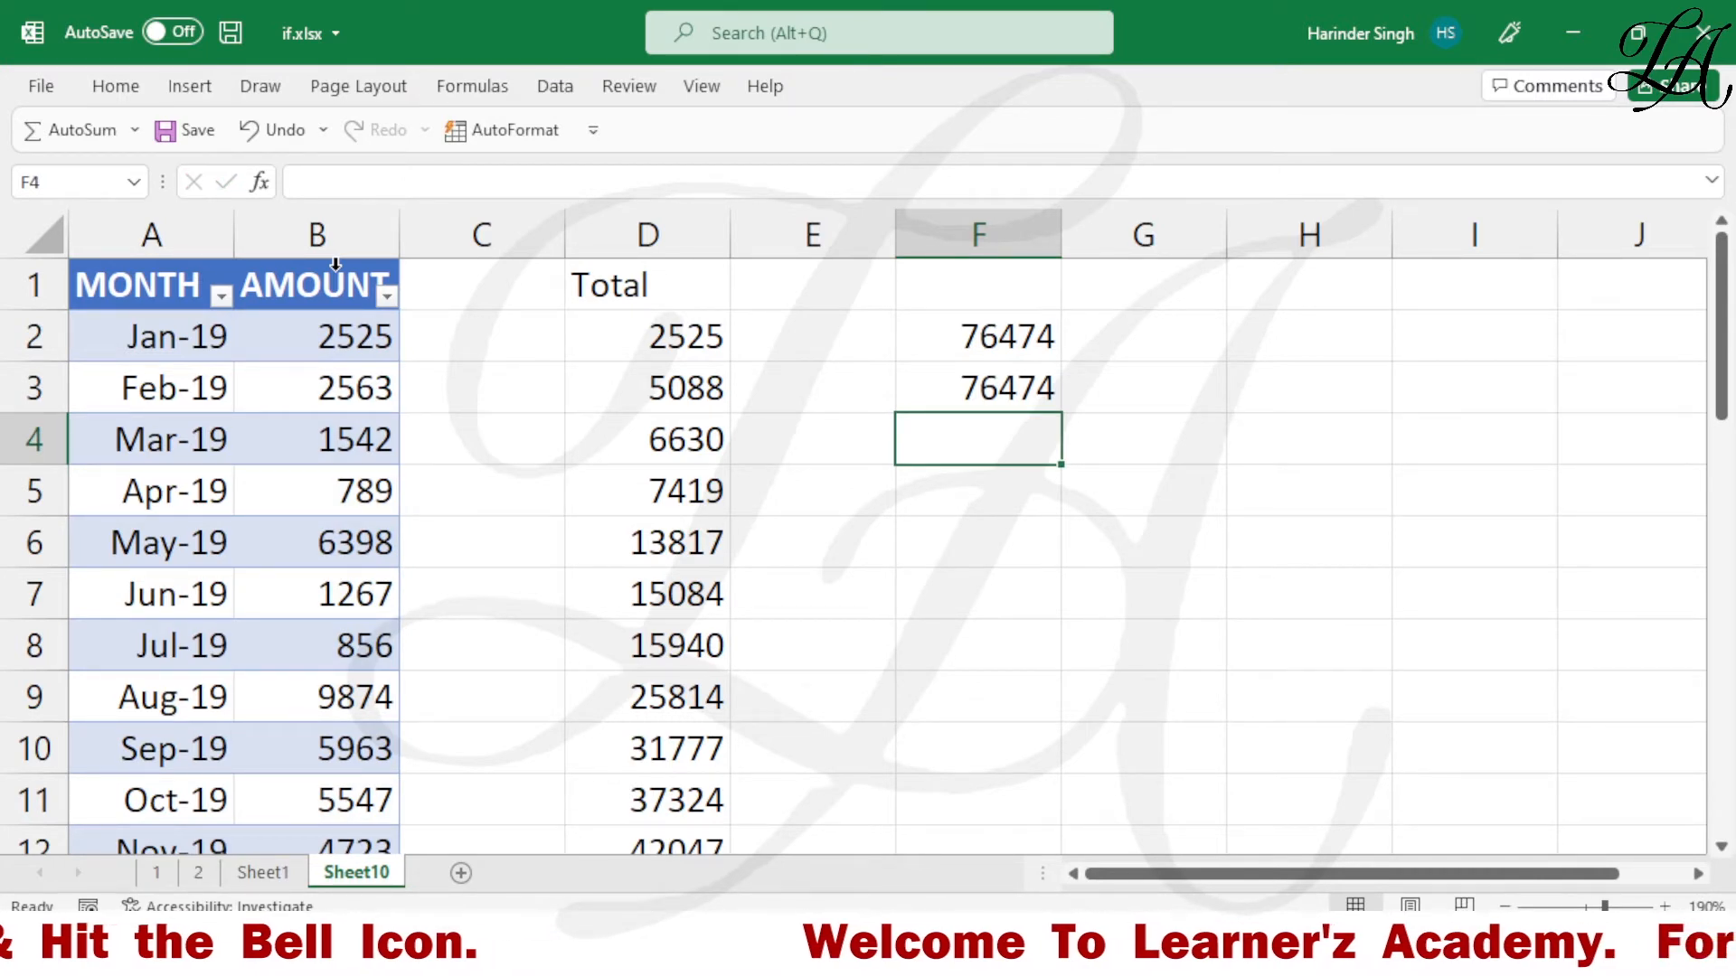
{"action": "left_click", "coordinate": [957, 390]}
{"action": "key", "text": "Delete"}
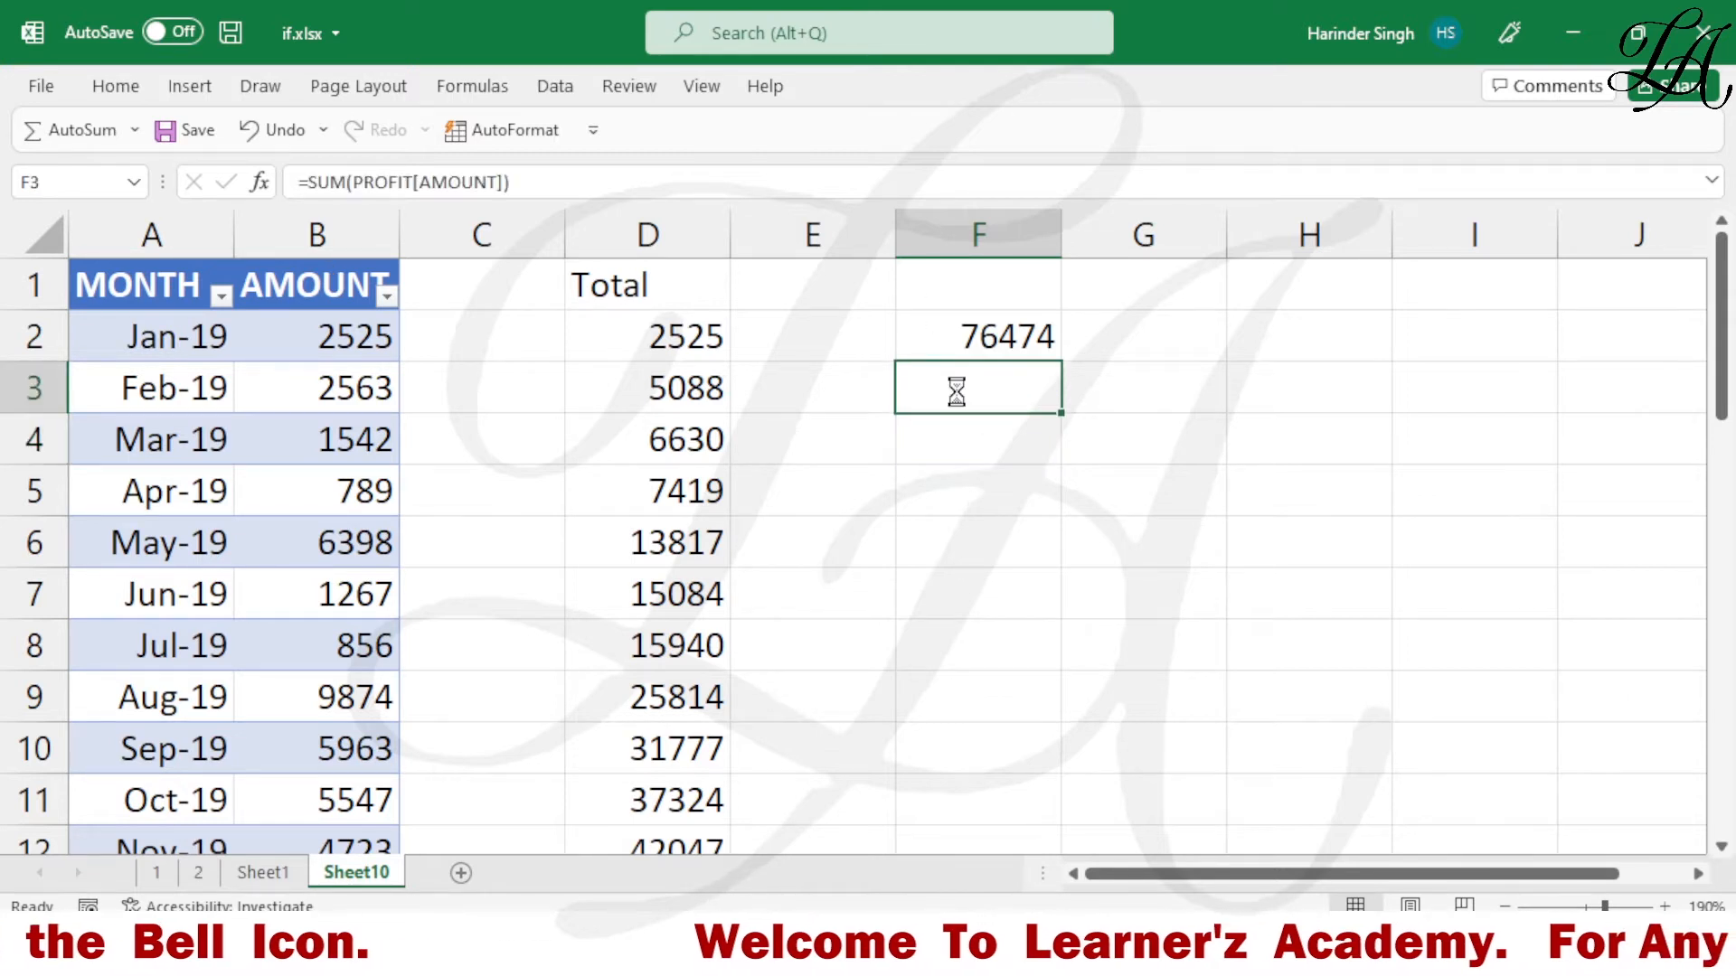
Add the headings "total values" in G1 and "sum" in H1, widening column G to fit its heading.
{"action": "left_click", "coordinate": [1186, 329]}
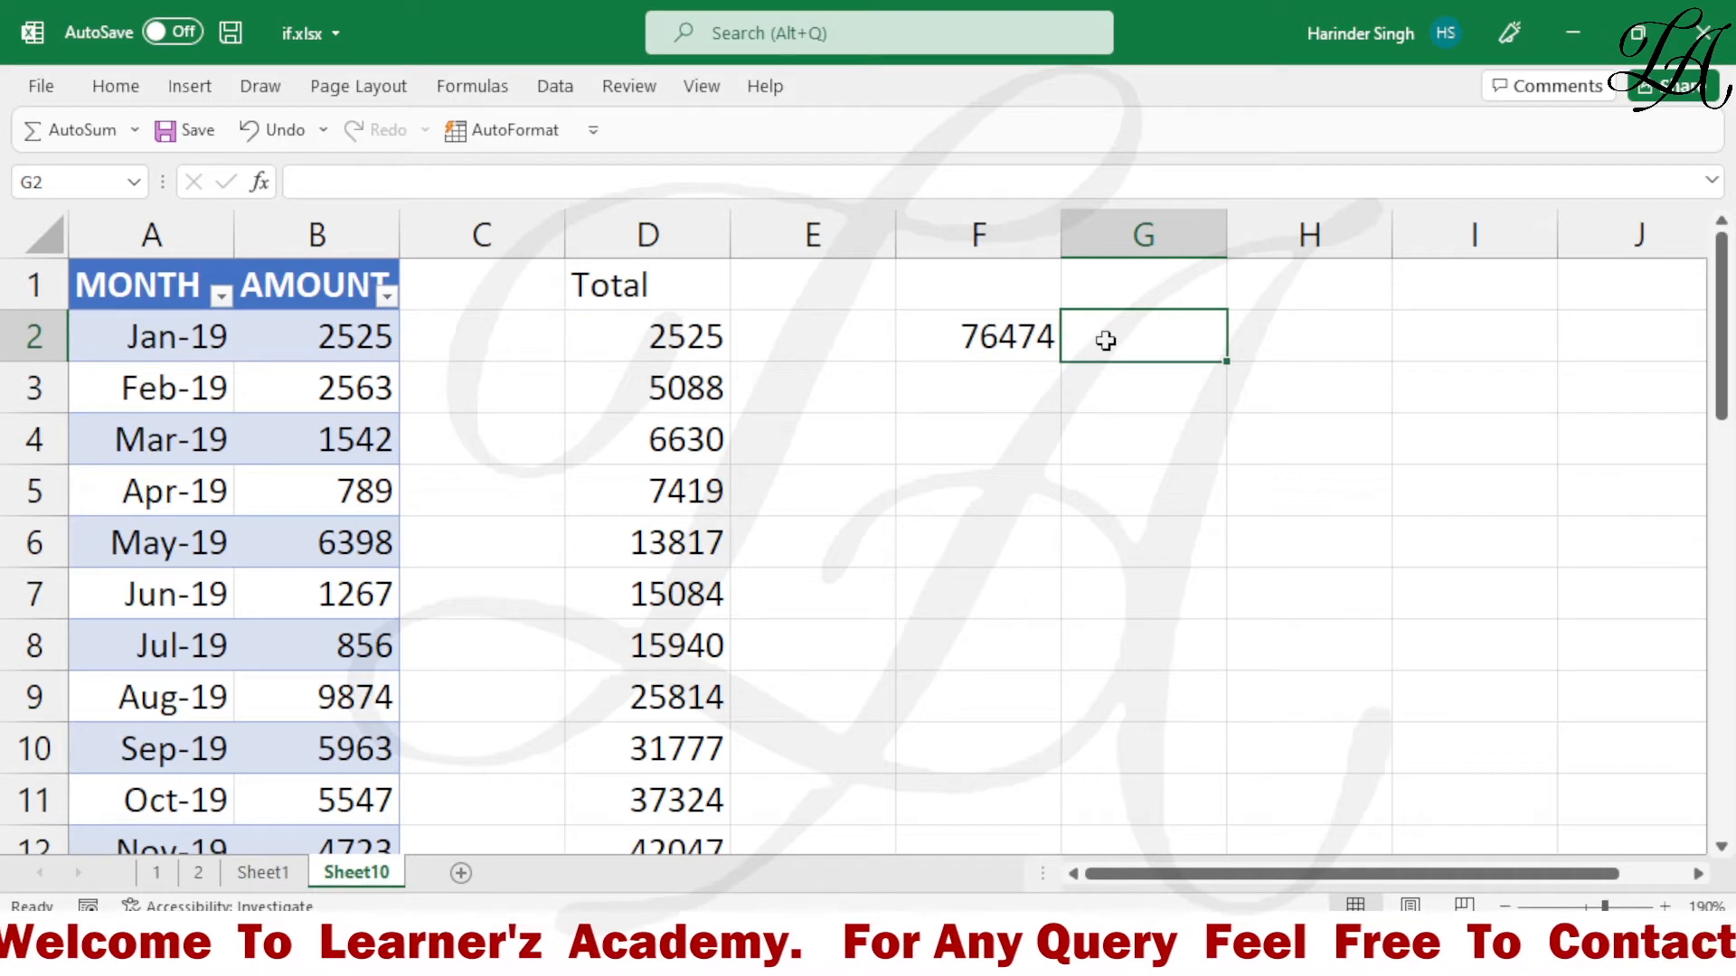
{"action": "left_click", "coordinate": [1114, 291]}
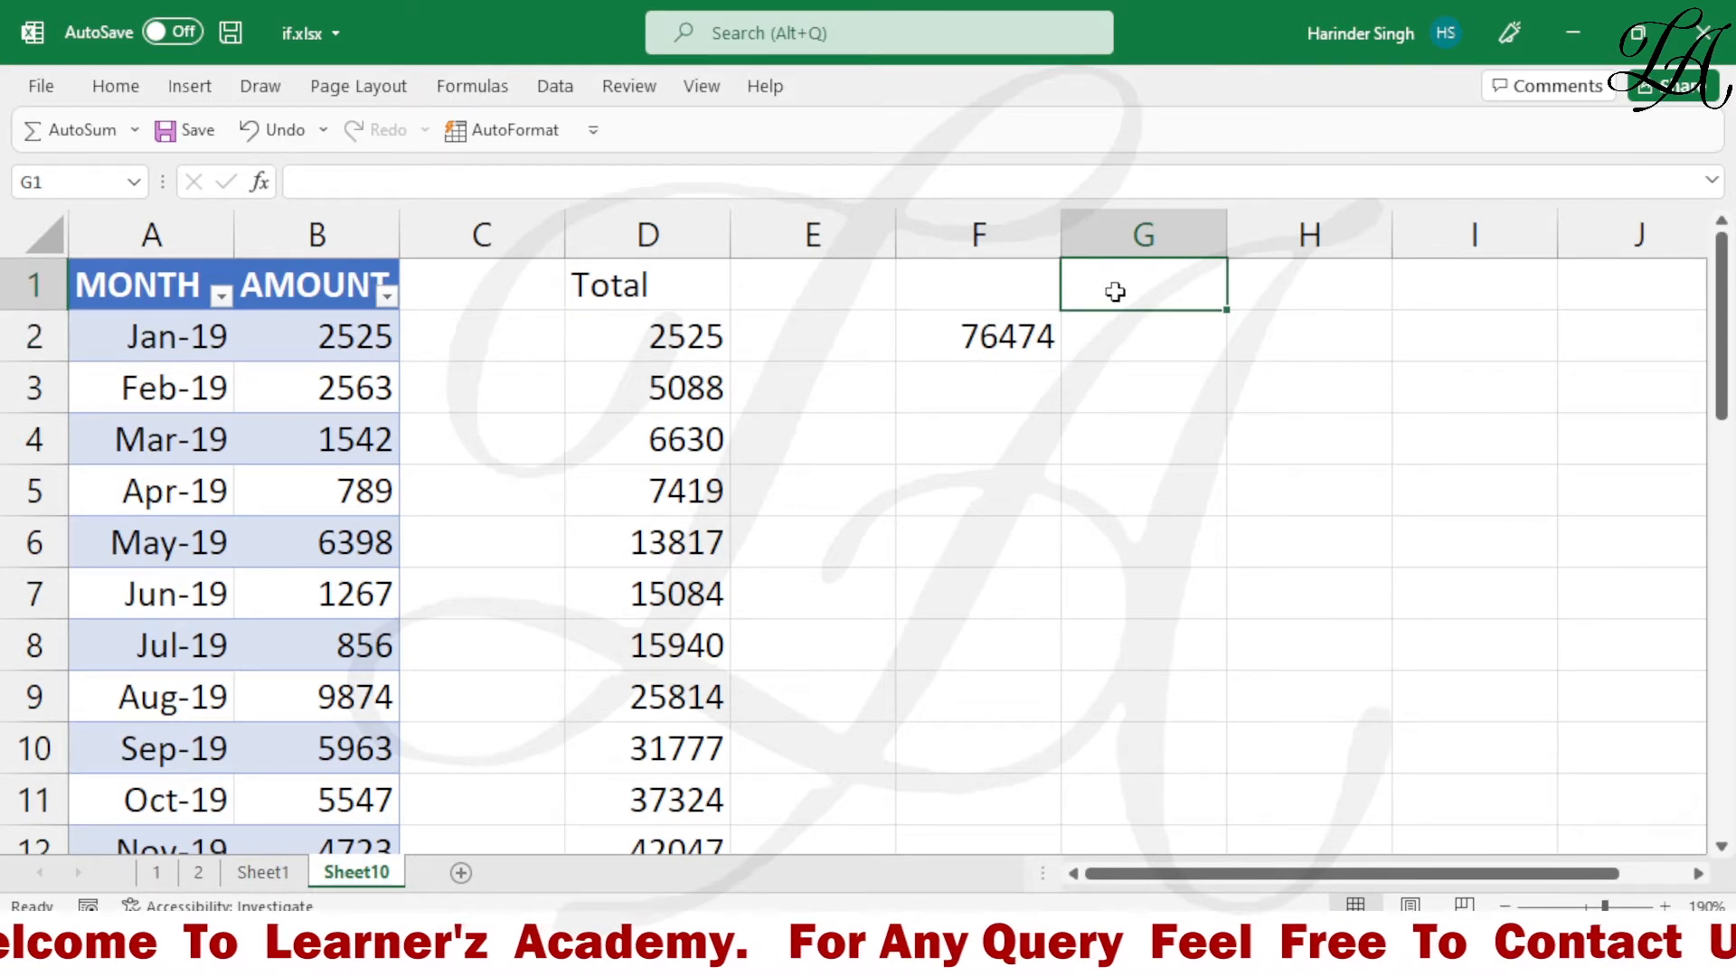
{"action": "type", "text": "tota"}
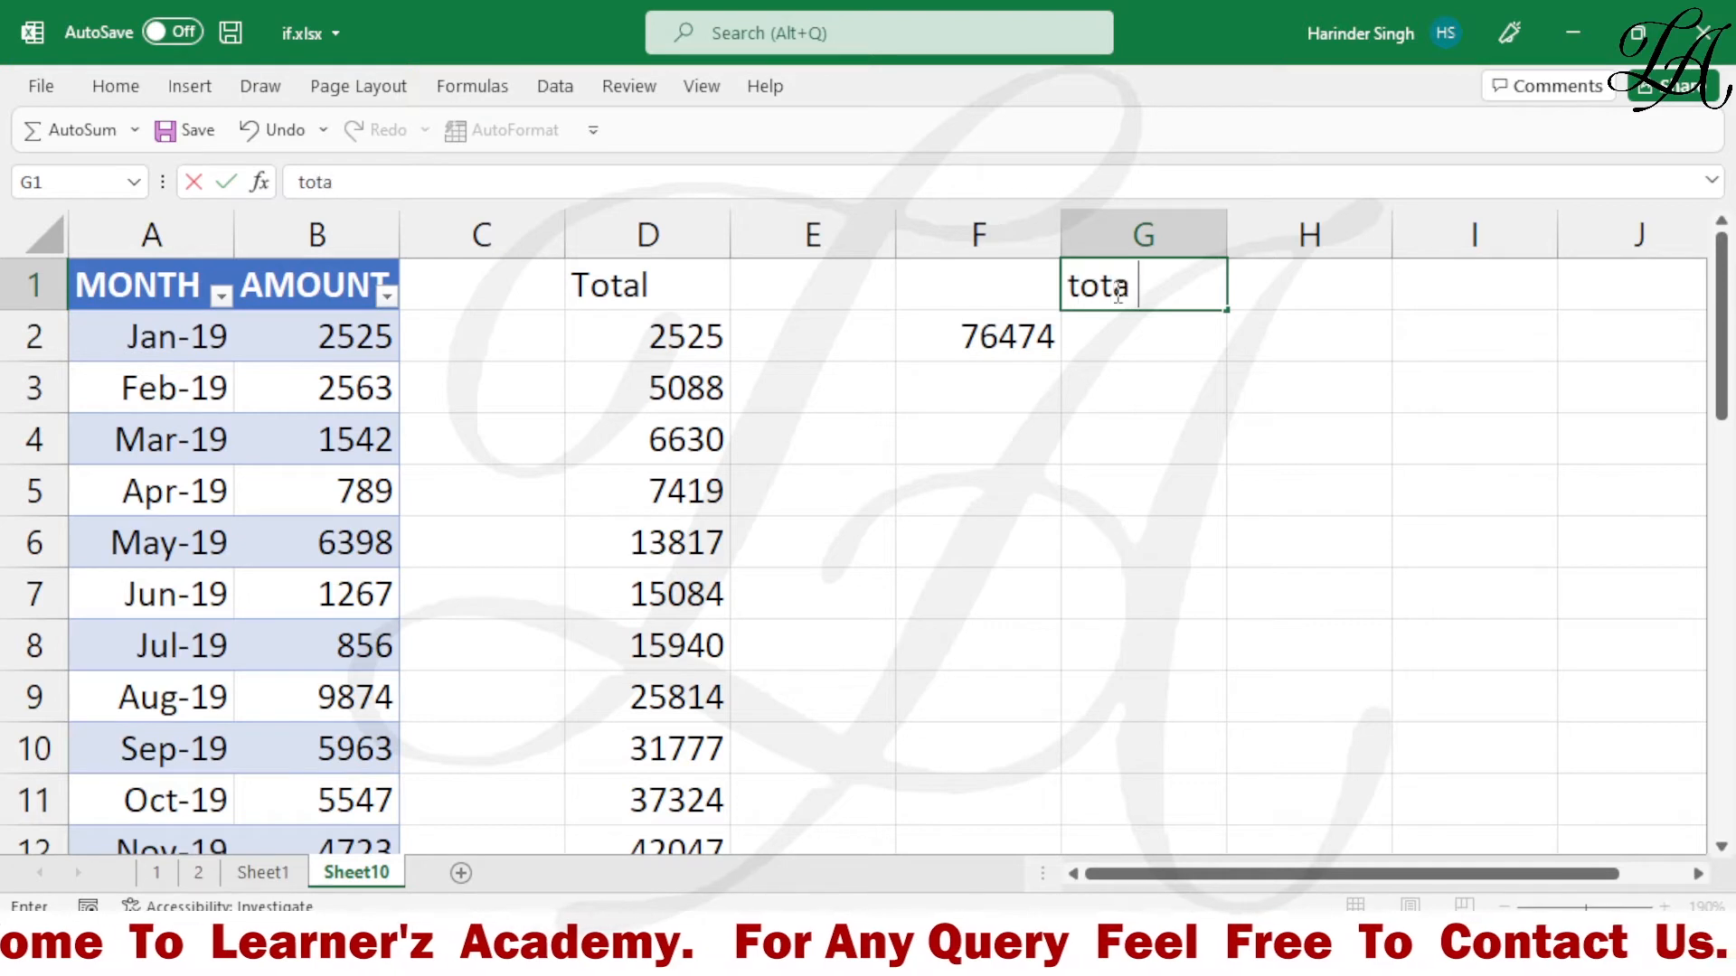
{"action": "type", "text": "l val"}
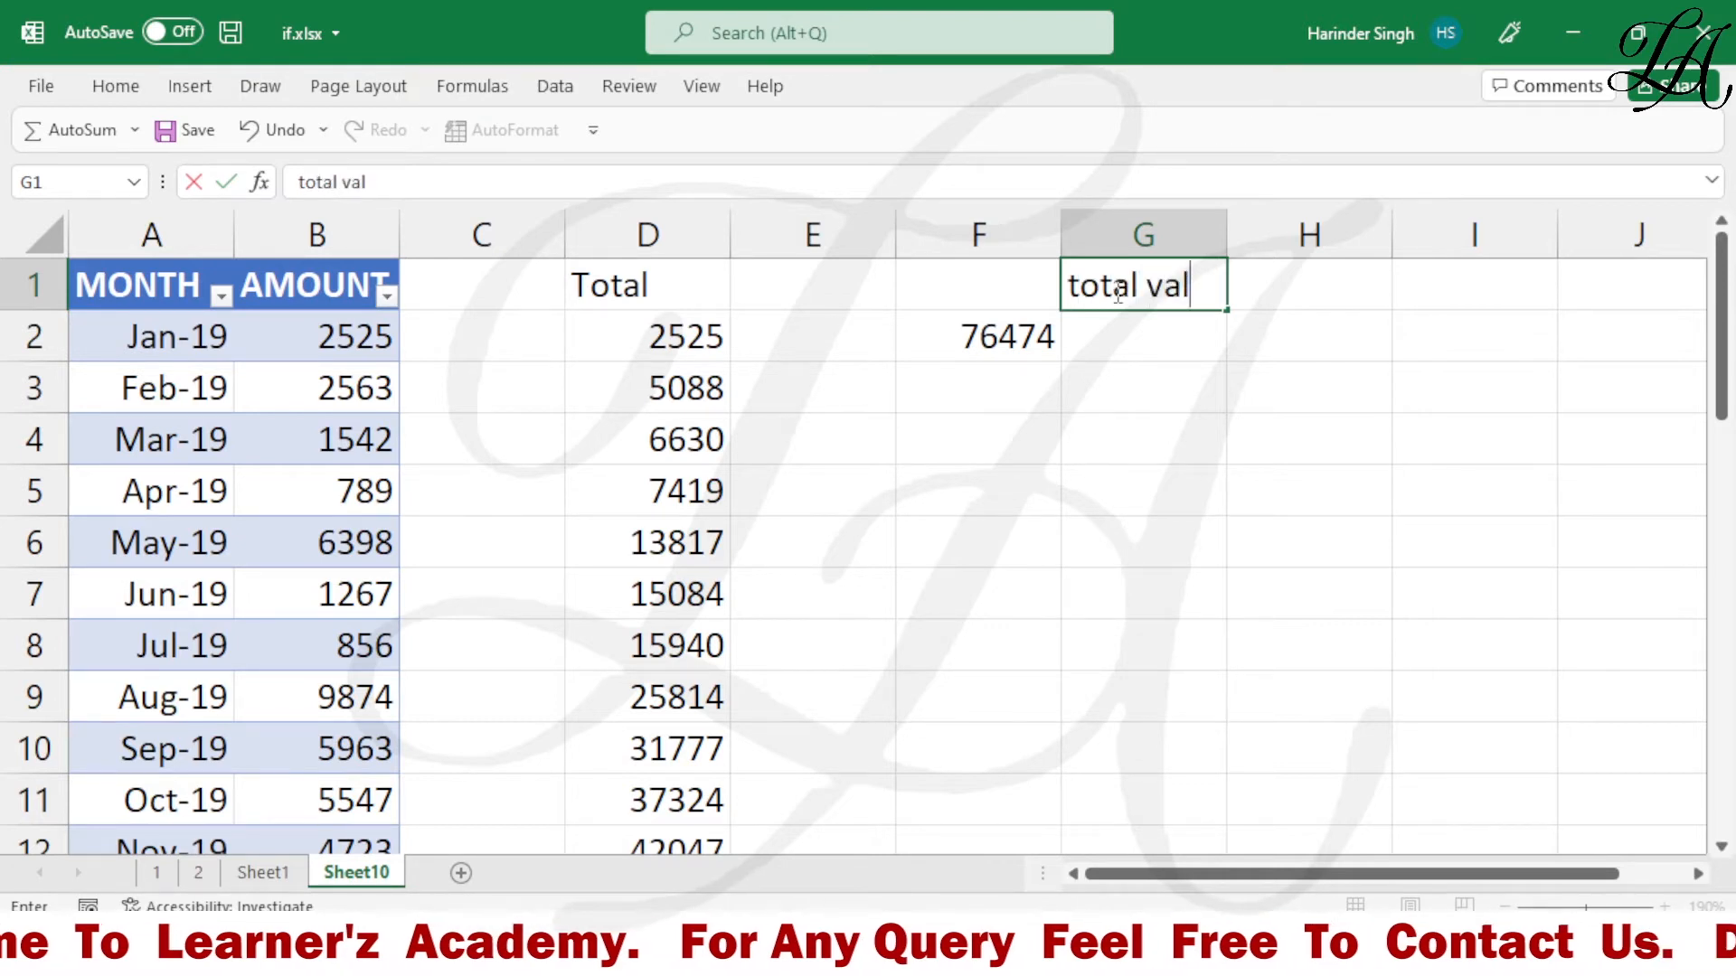
{"action": "type", "text": "ues"}
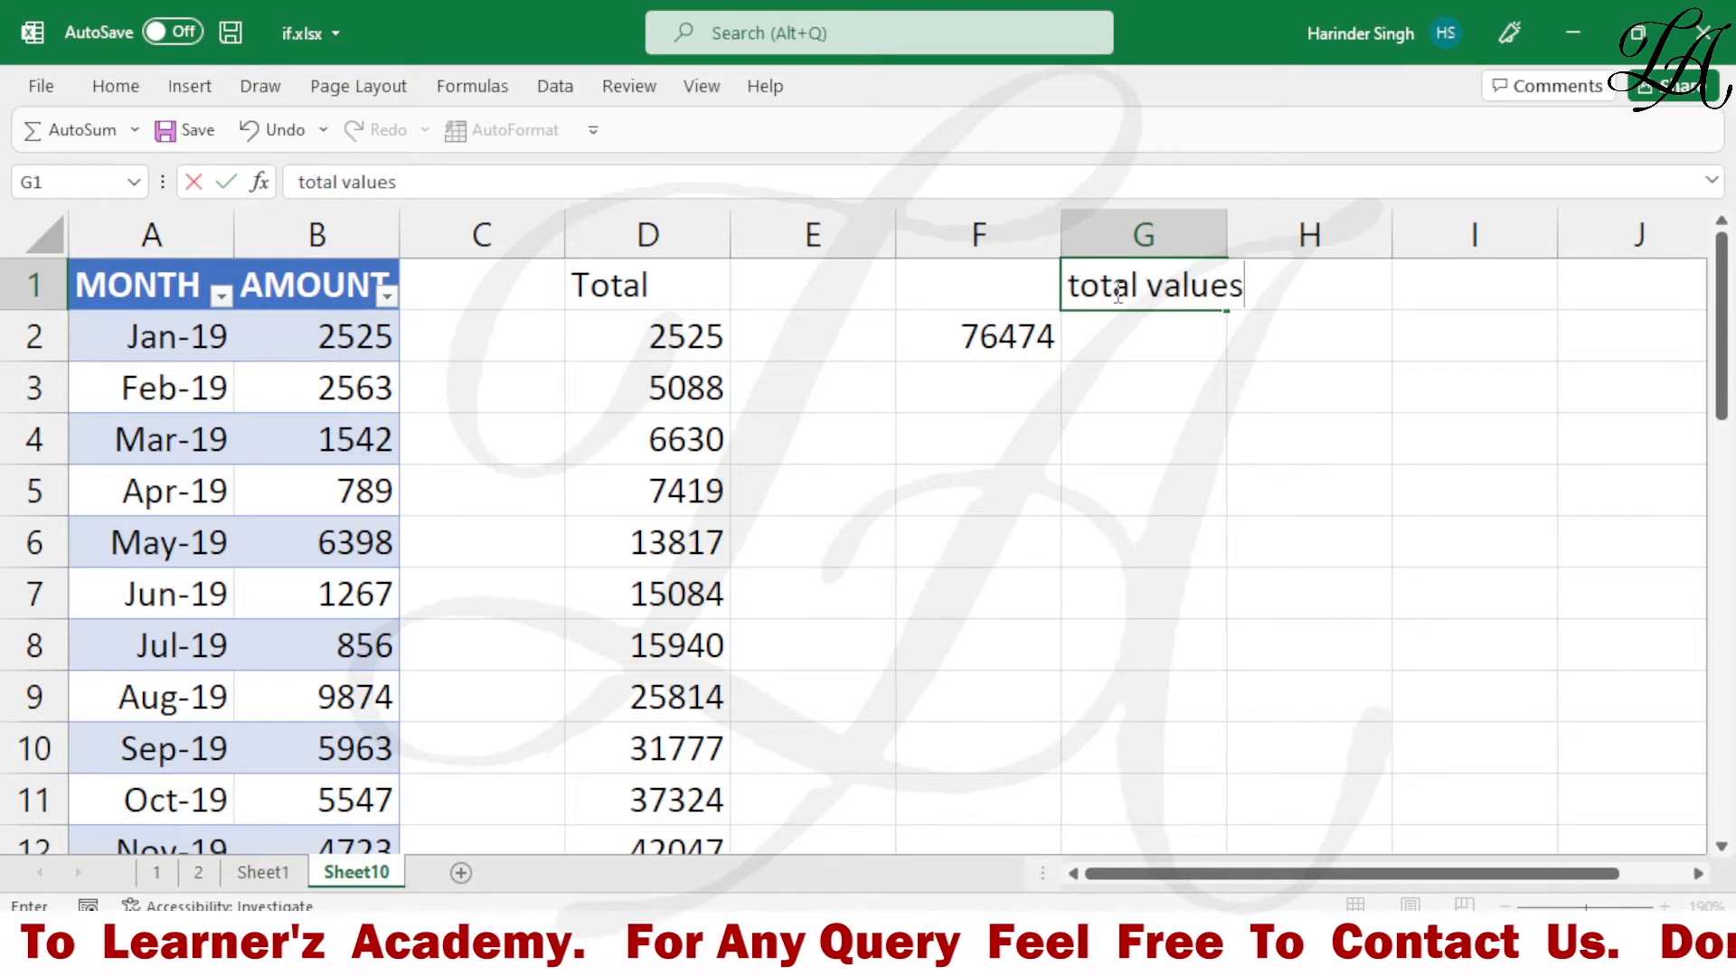
{"action": "key", "text": "Tab"}
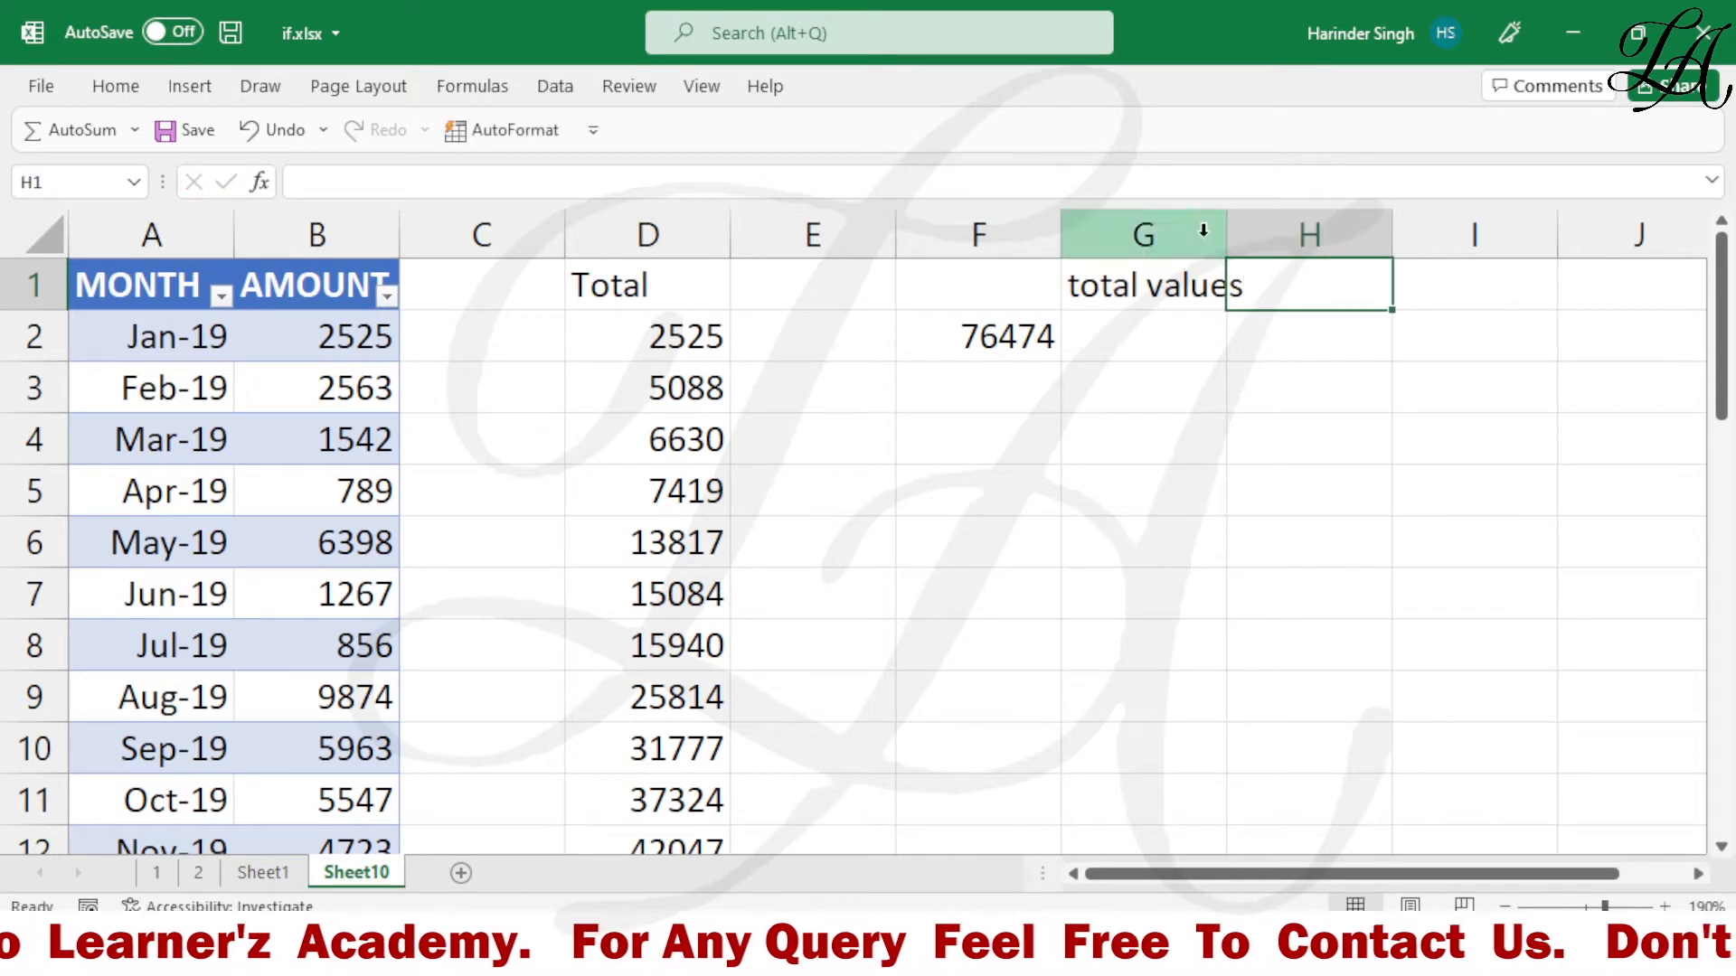
{"action": "left_click_drag", "start_coordinate": [1221, 235], "coordinate": [1253, 235]}
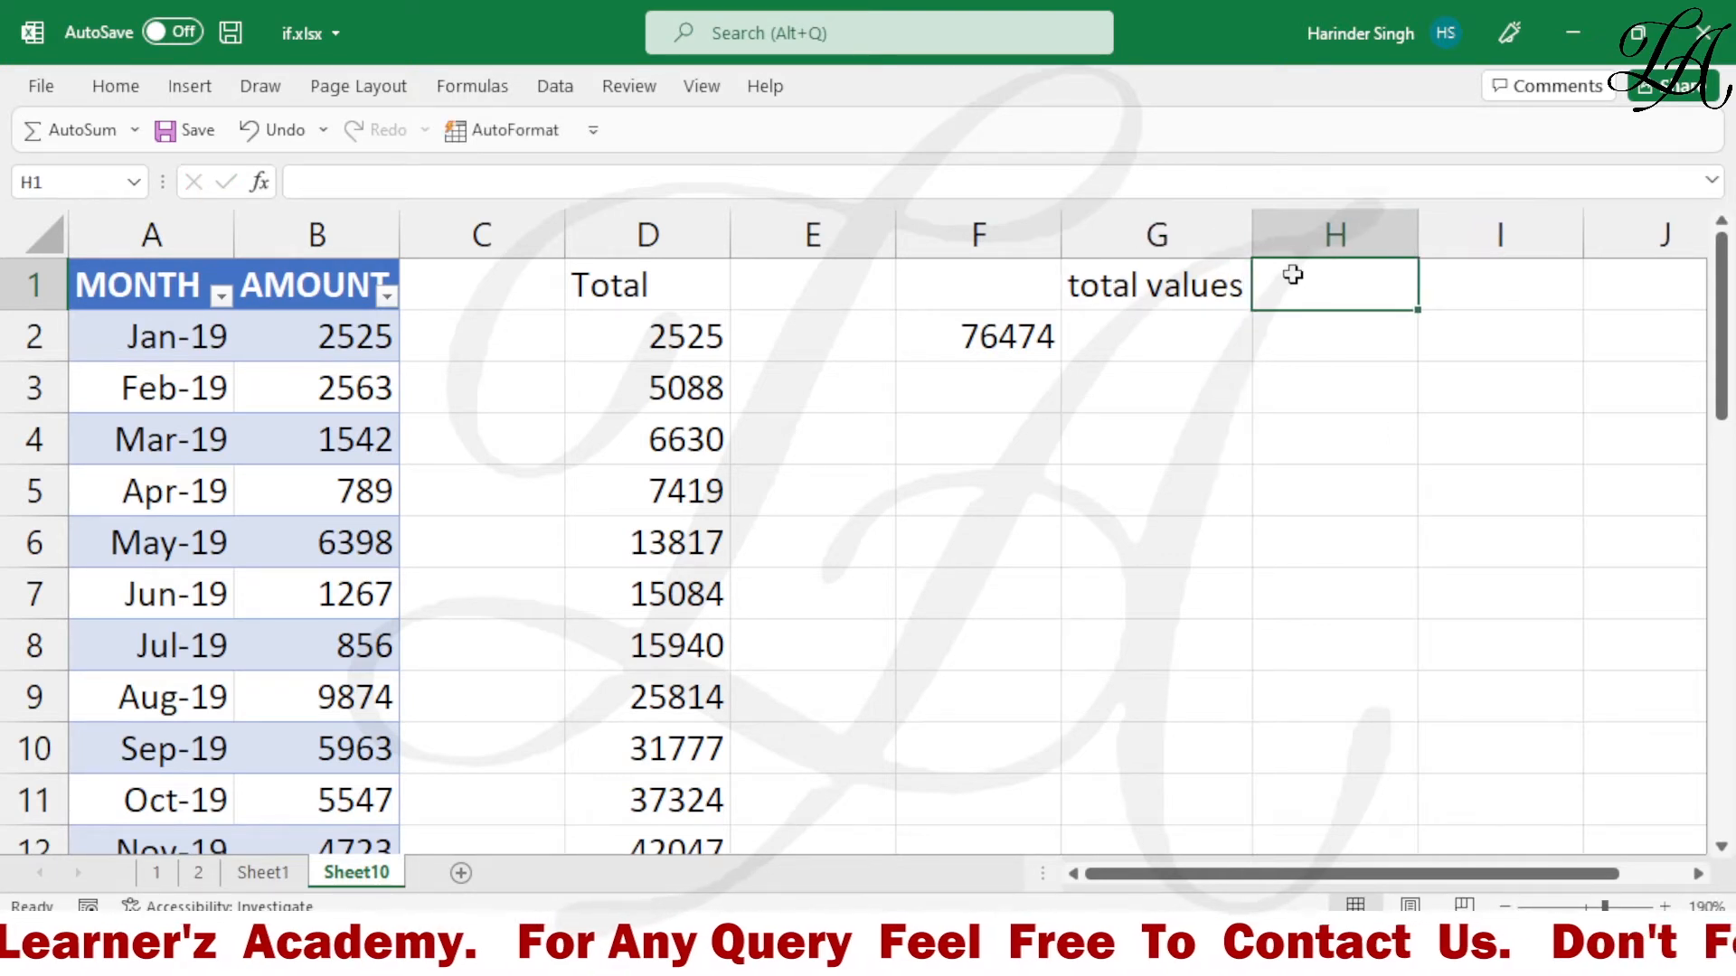
{"action": "type", "text": "sum"}
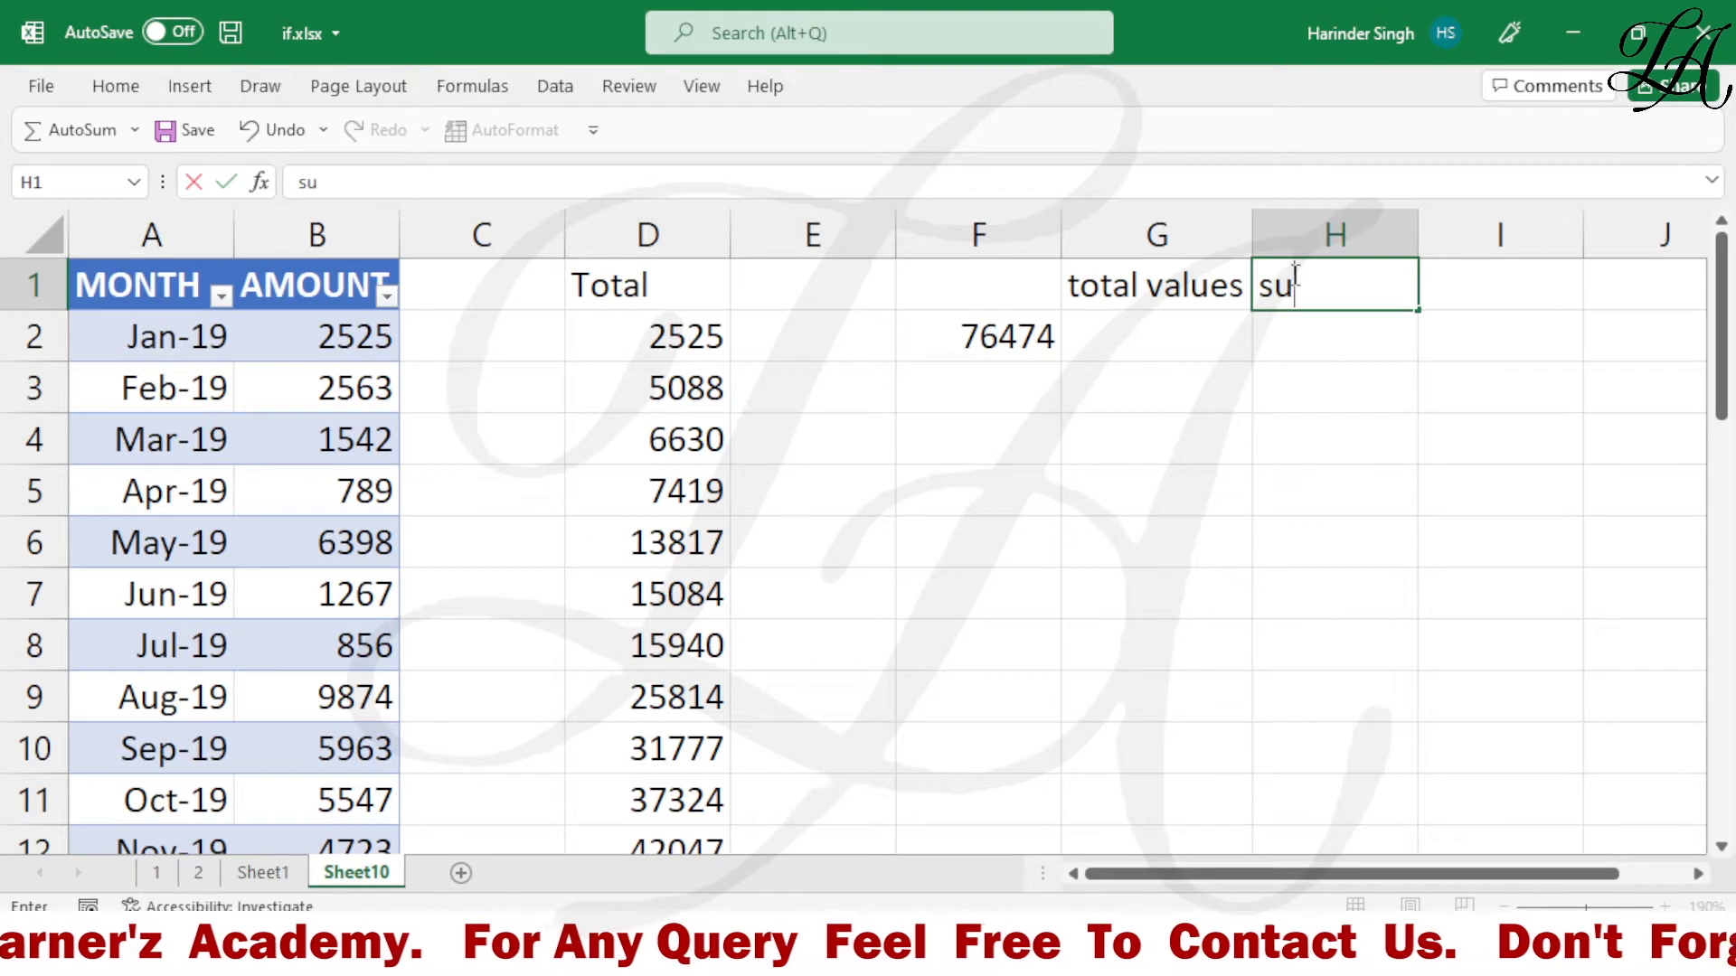
{"action": "left_click", "coordinate": [1169, 347]}
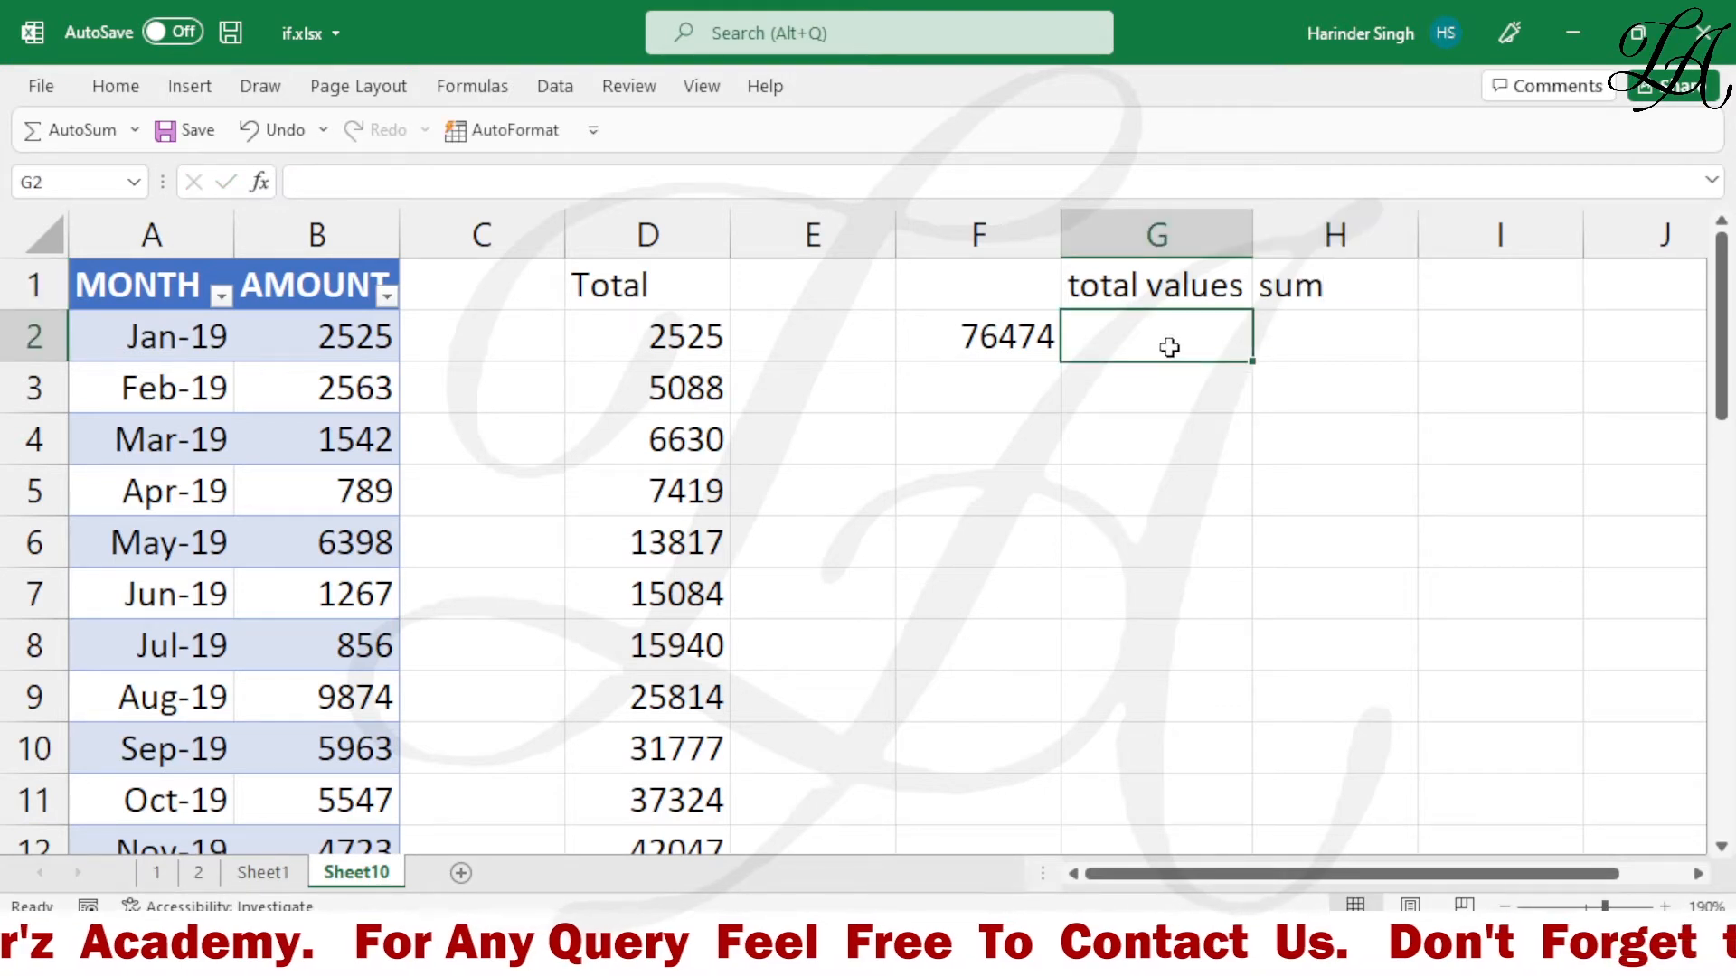
{"action": "left_click", "coordinate": [1336, 331]}
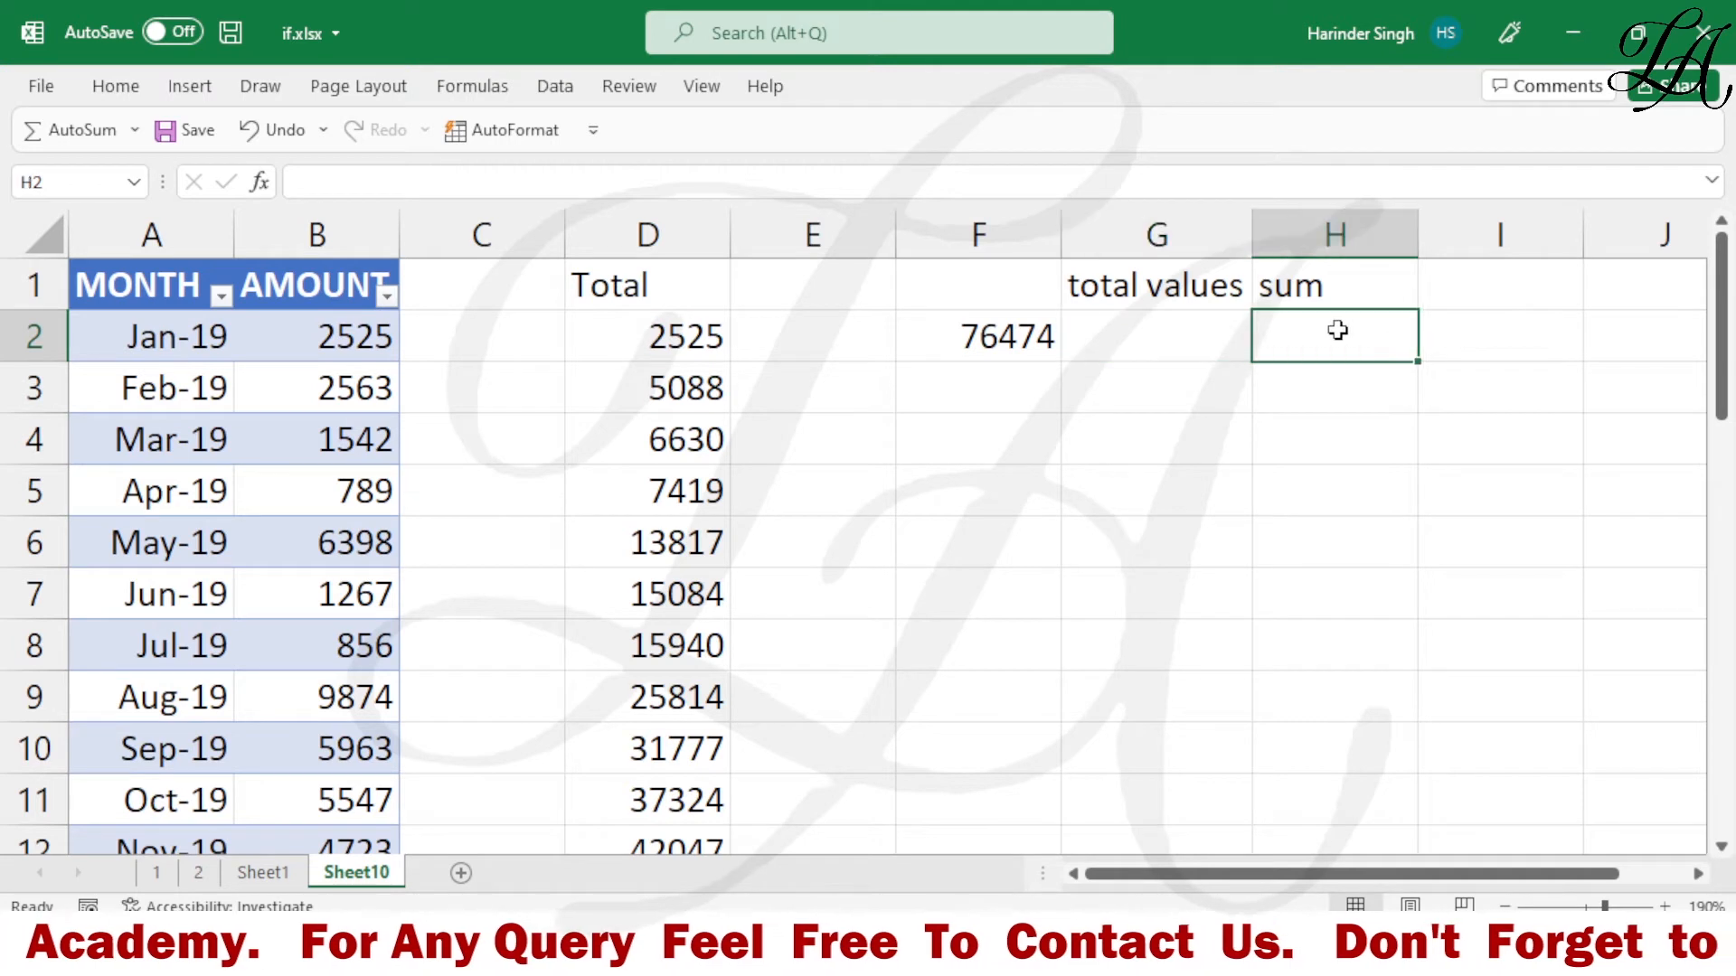
Start a REDUCE formula in G2 with initial value 0 and PROFIT[AMOUNT] as its array.
{"action": "left_click", "coordinate": [1225, 338]}
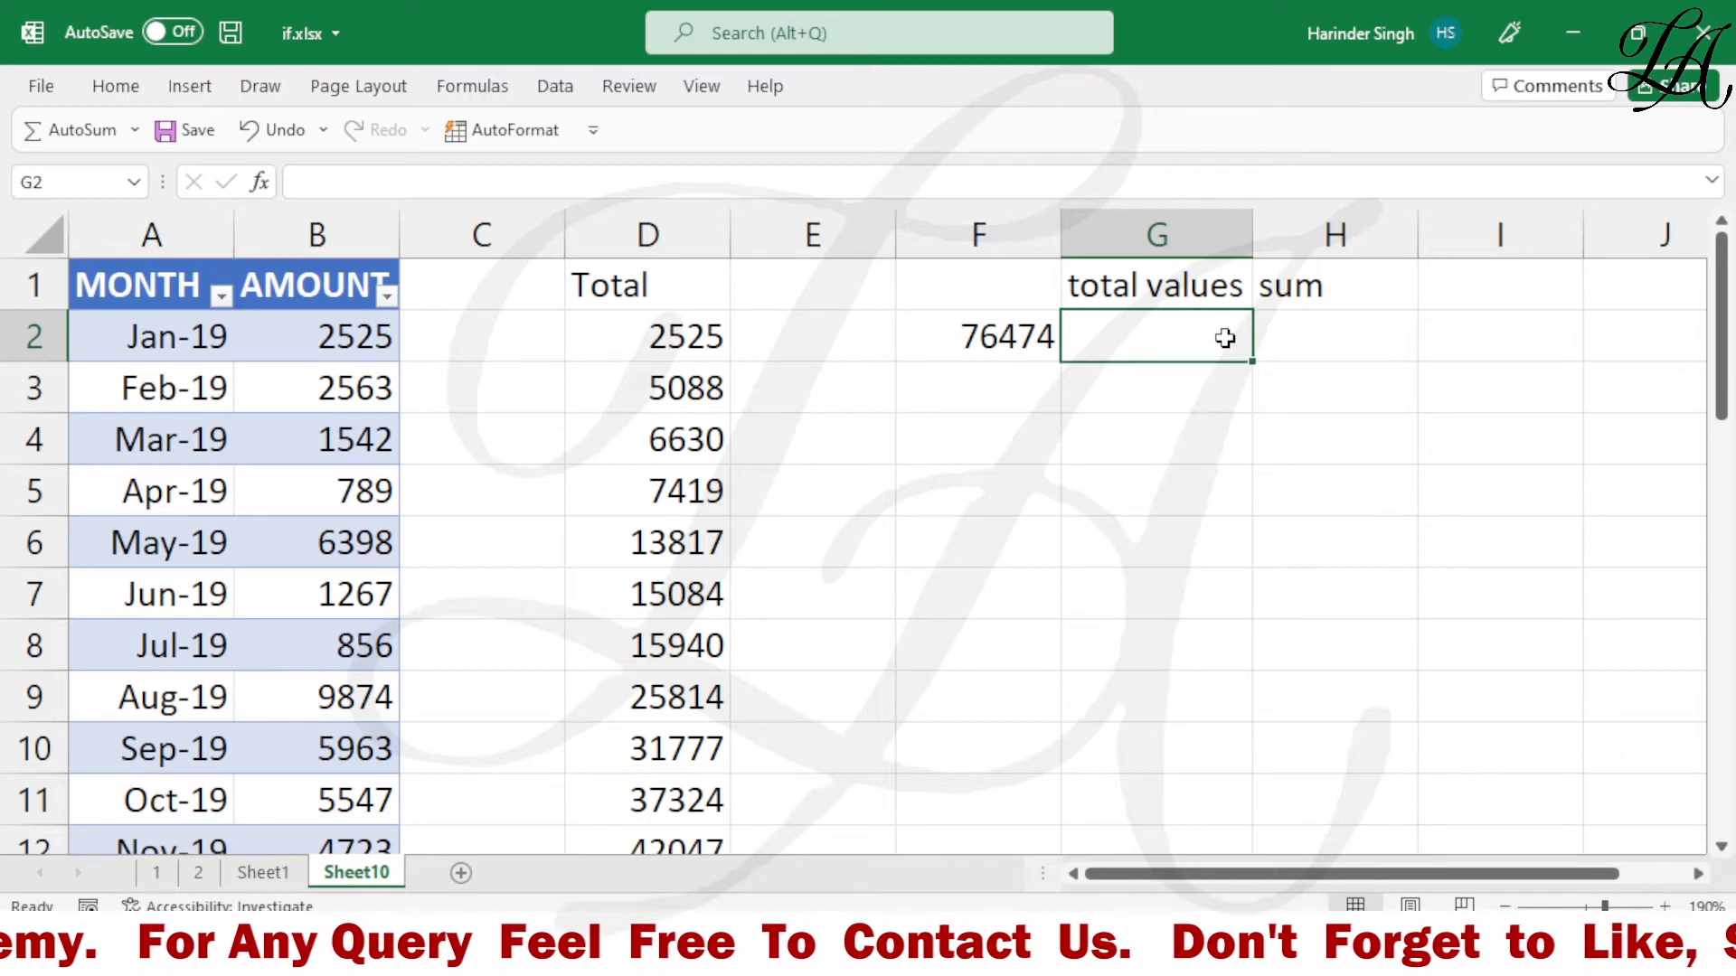
{"action": "type", "text": "=red"}
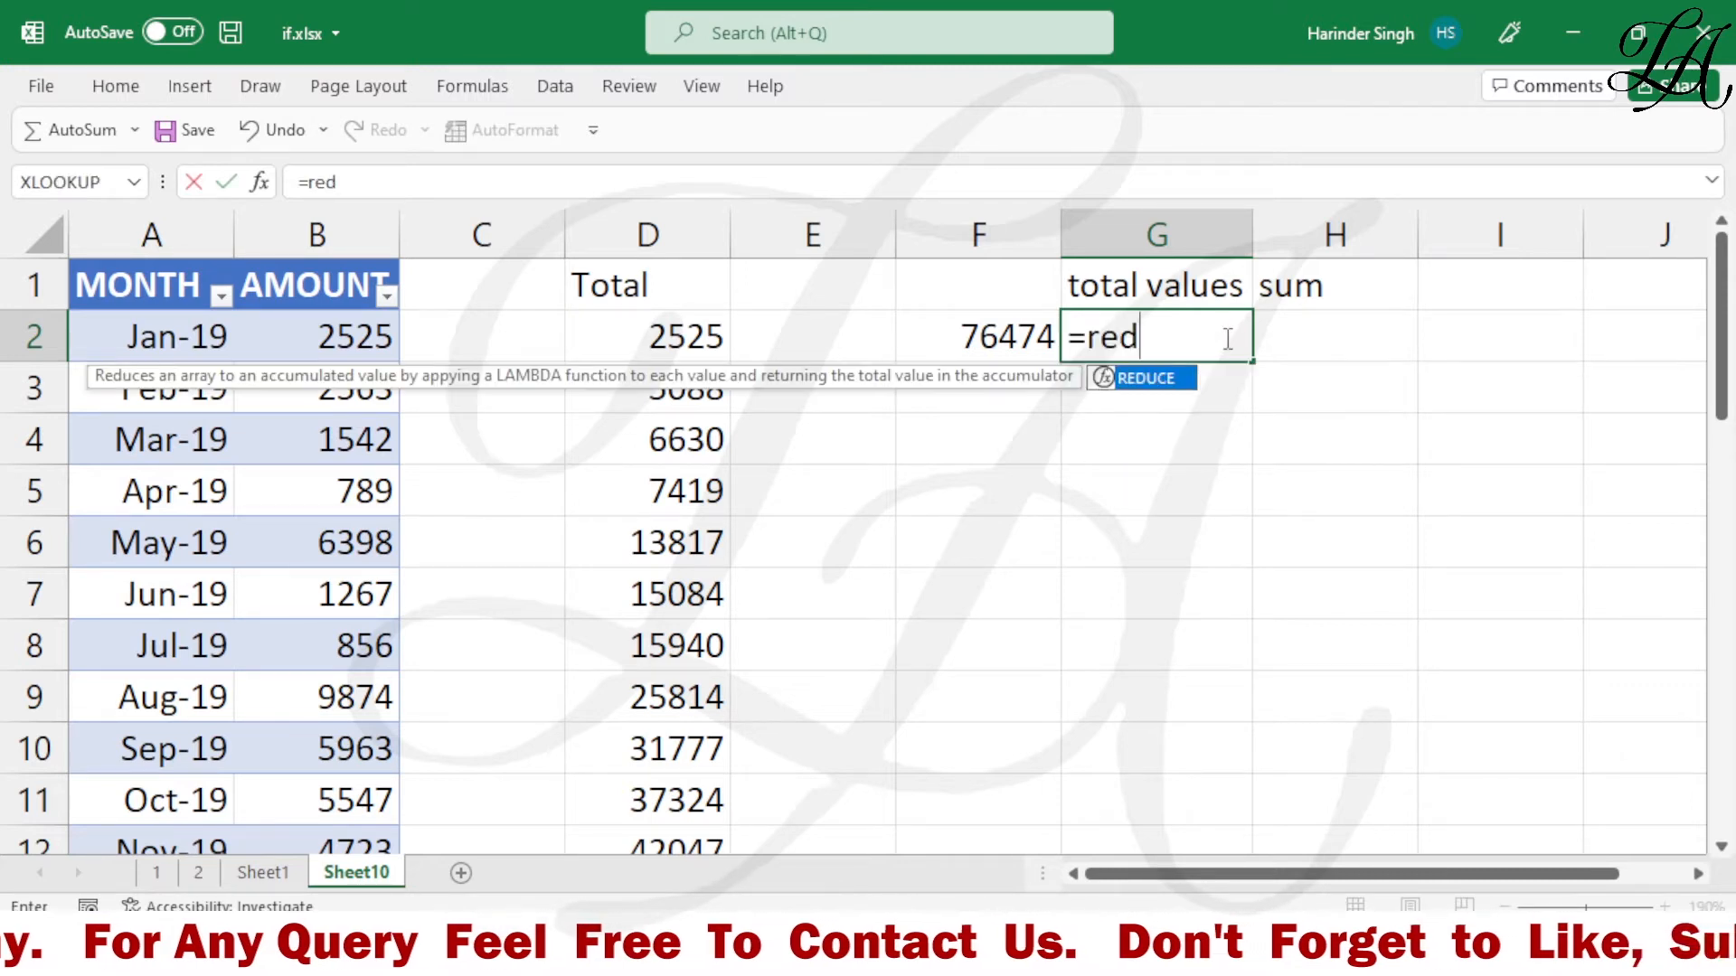
{"action": "type", "text": "uce"}
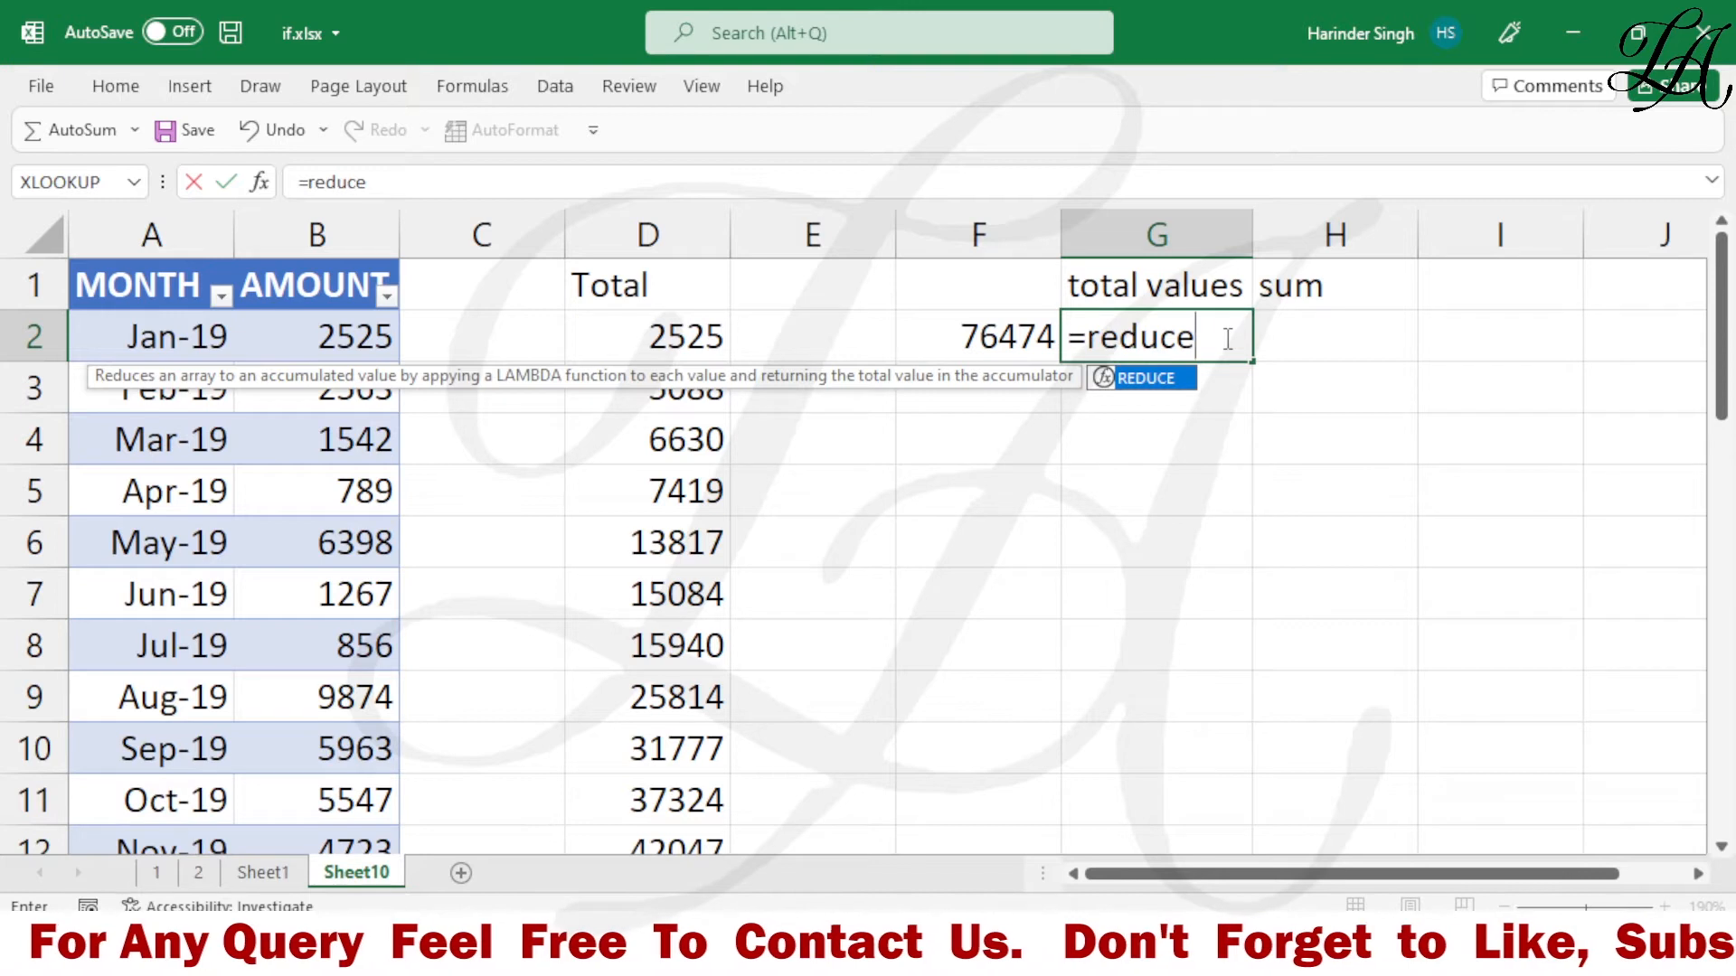
{"action": "type", "text": "("}
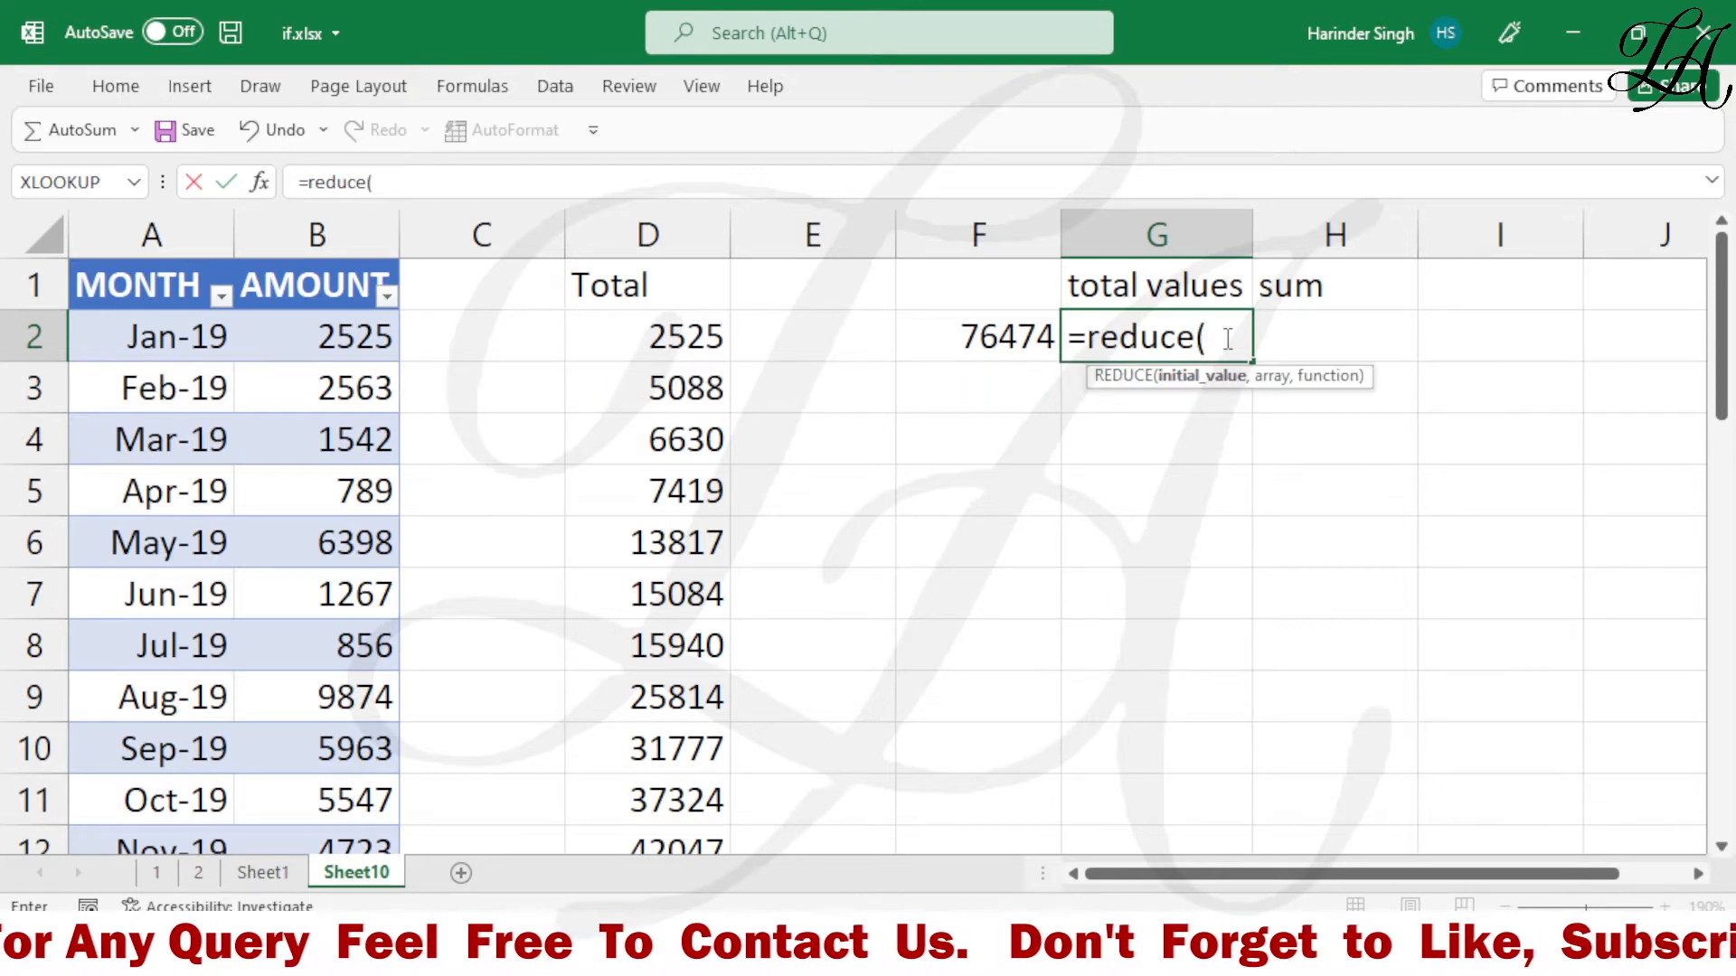
{"action": "type", "text": "0"}
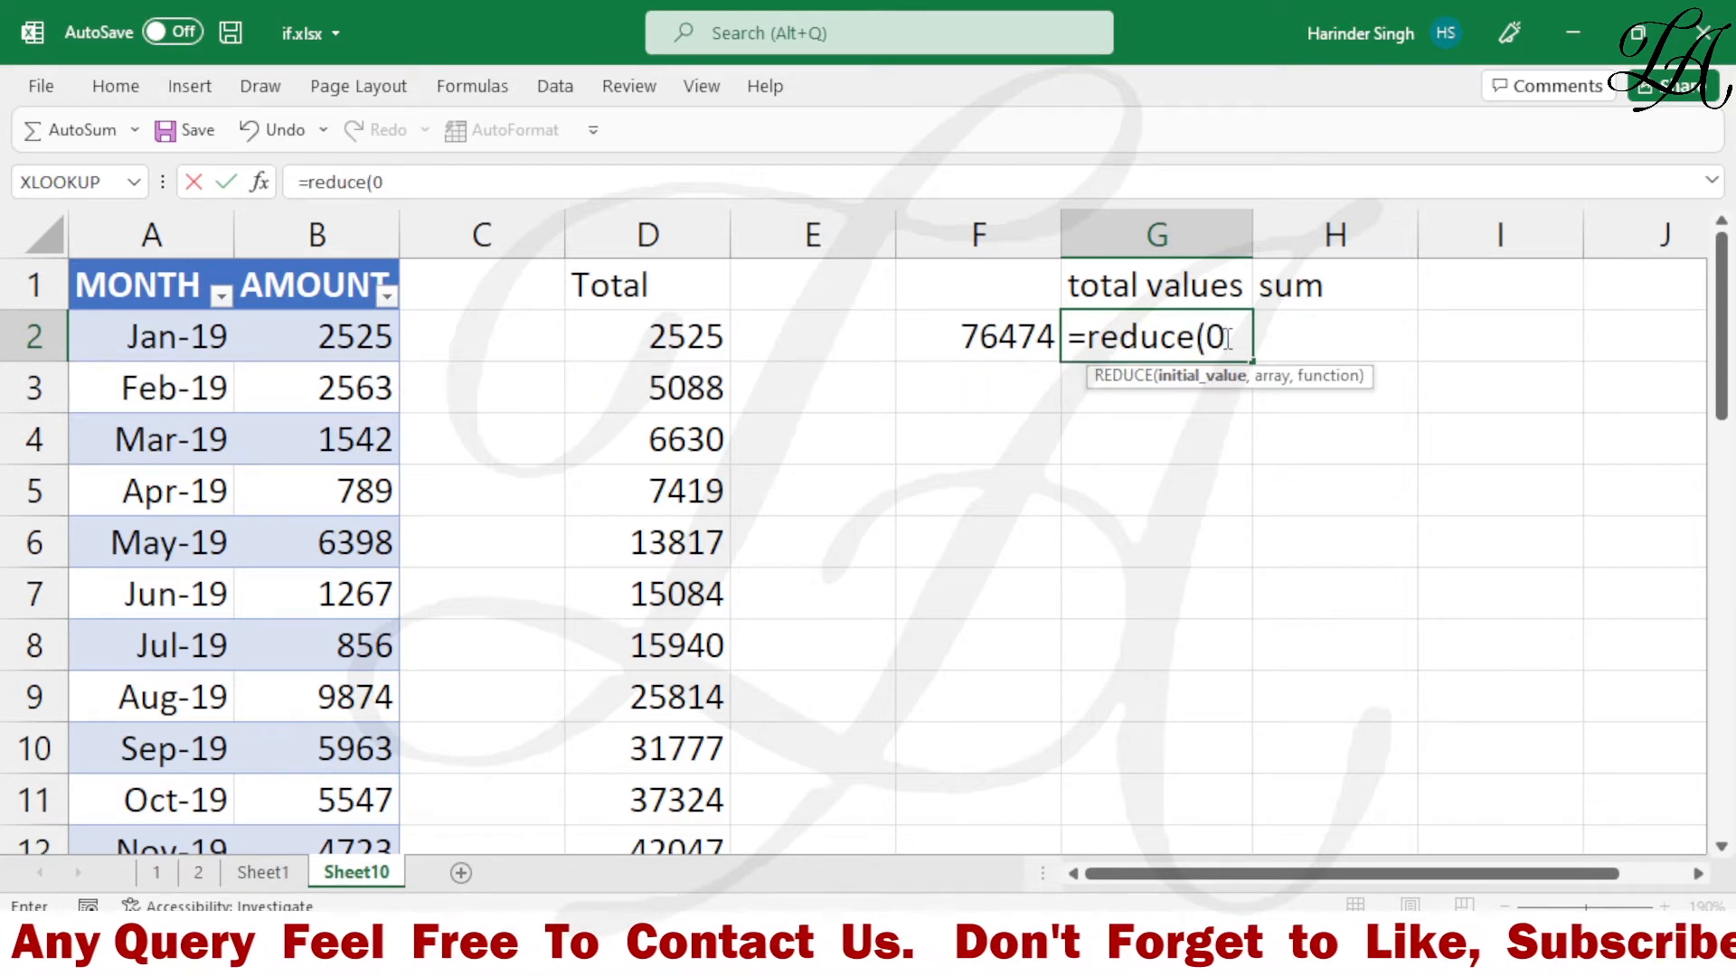
{"action": "type", "text": ","}
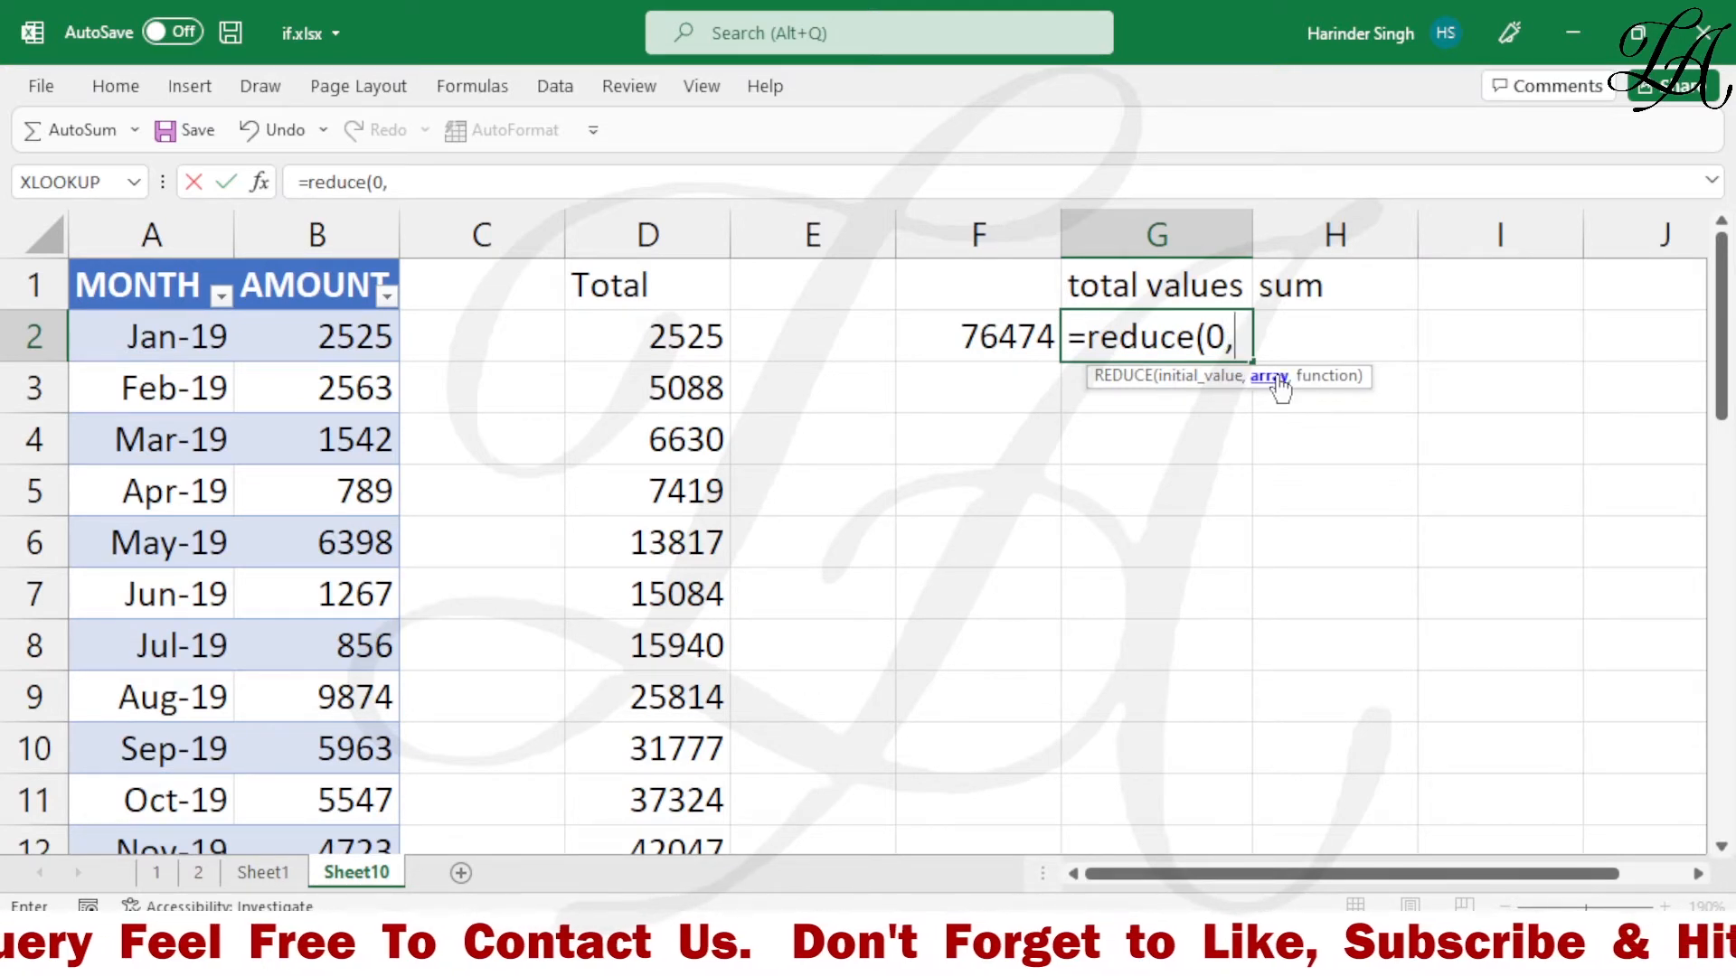
{"action": "left_click", "coordinate": [322, 254]}
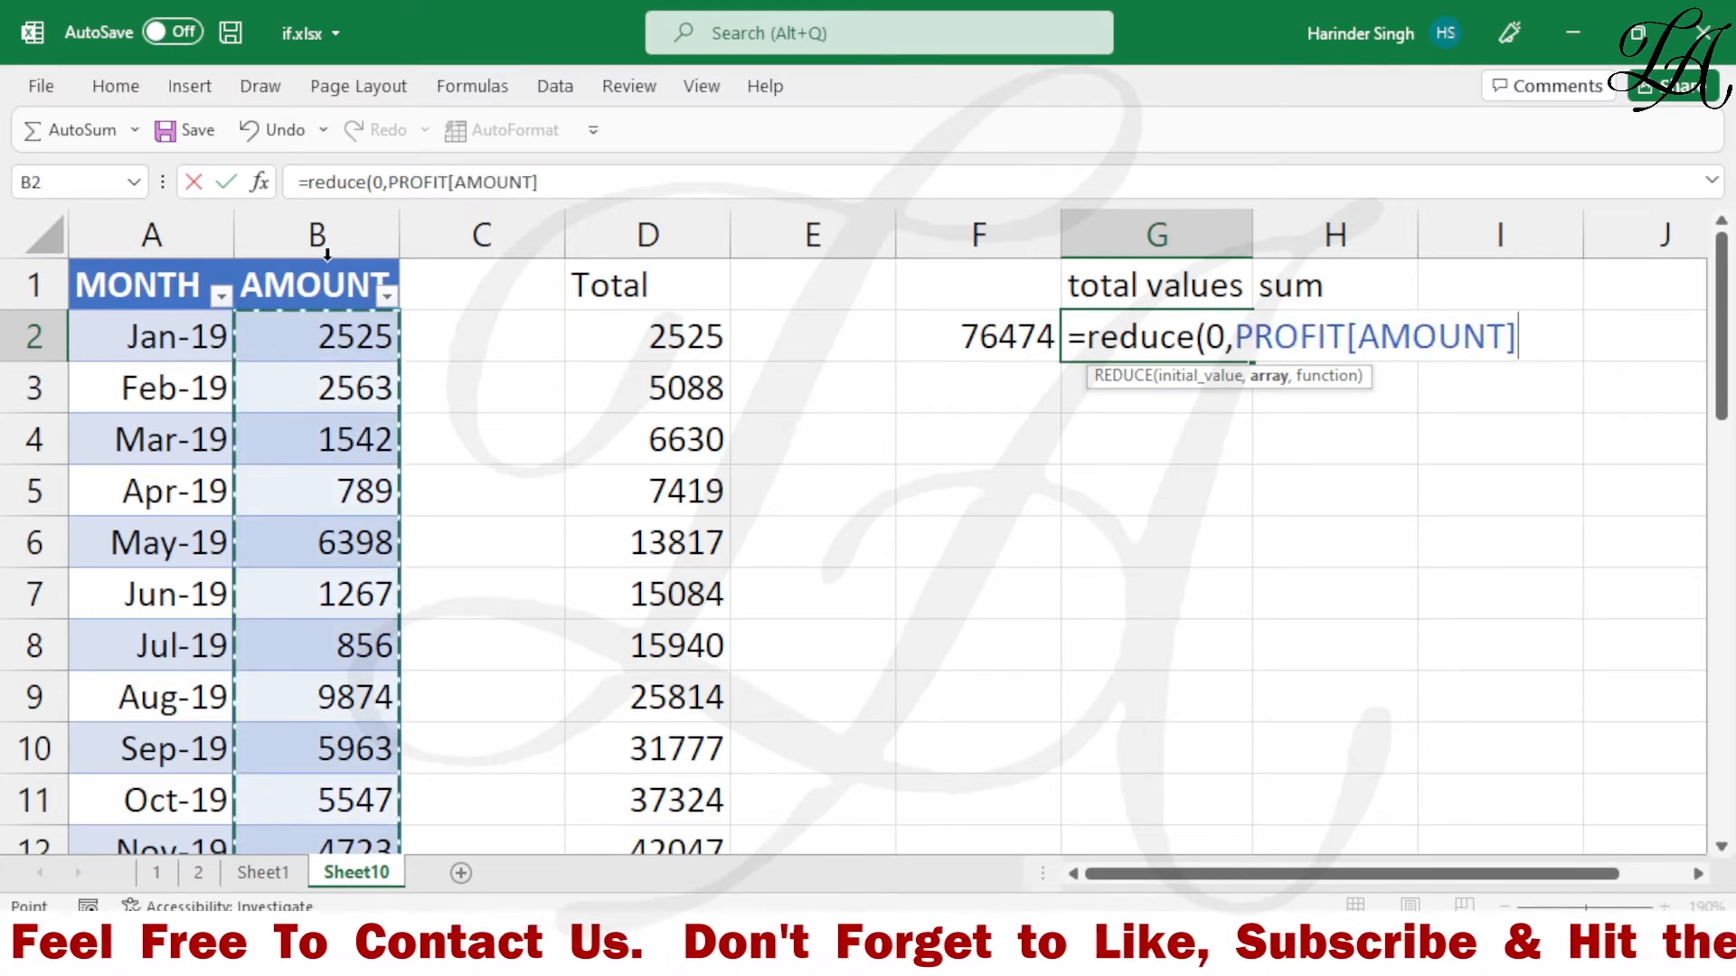
{"action": "type", "text": ","}
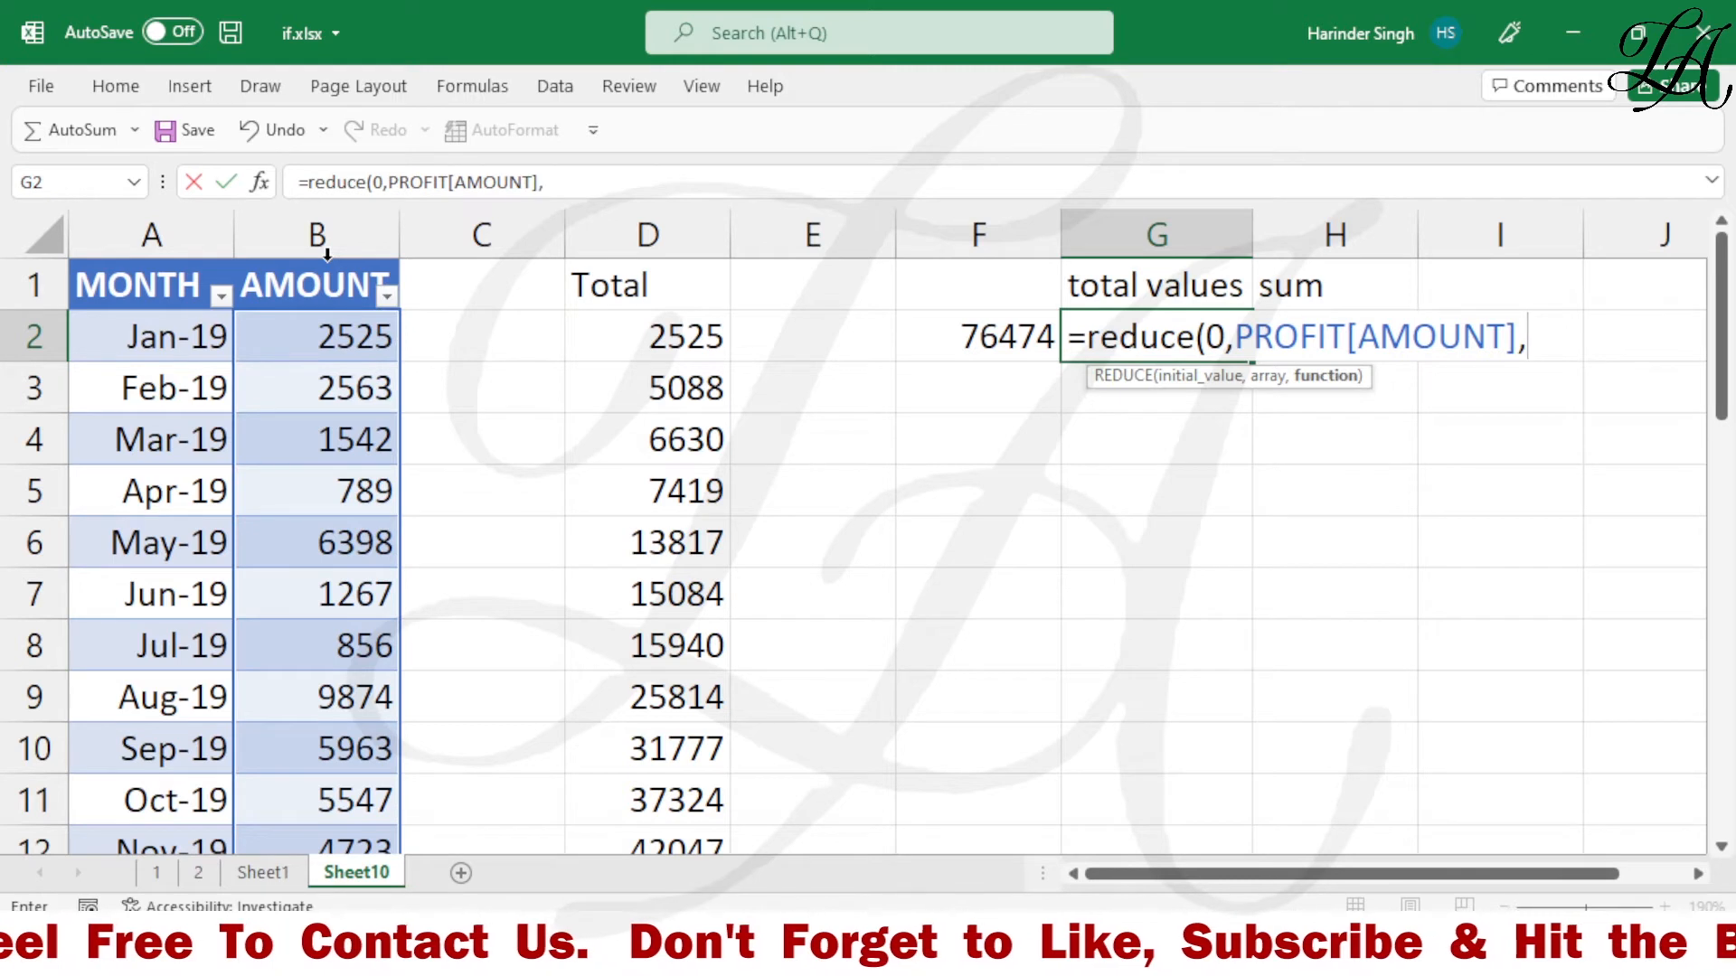
Begin the function argument of G2's REDUCE formula as a lambda with parameters a and b.
{"action": "type", "text": "la"}
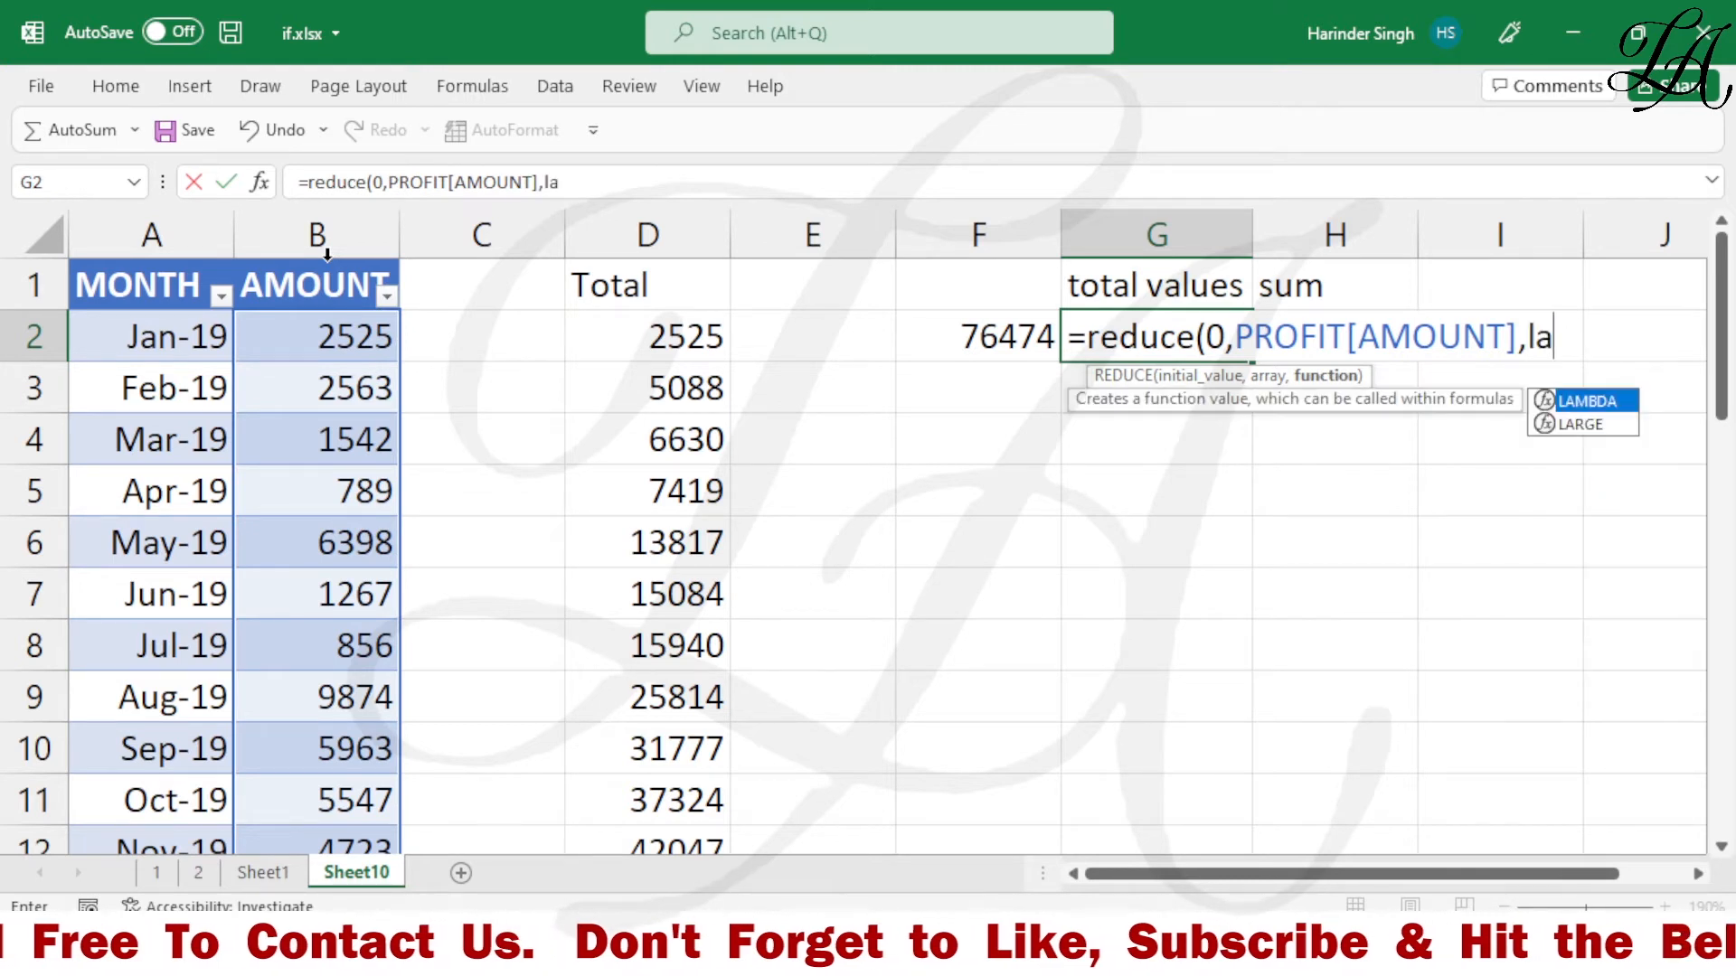
{"action": "type", "text": "mbda("}
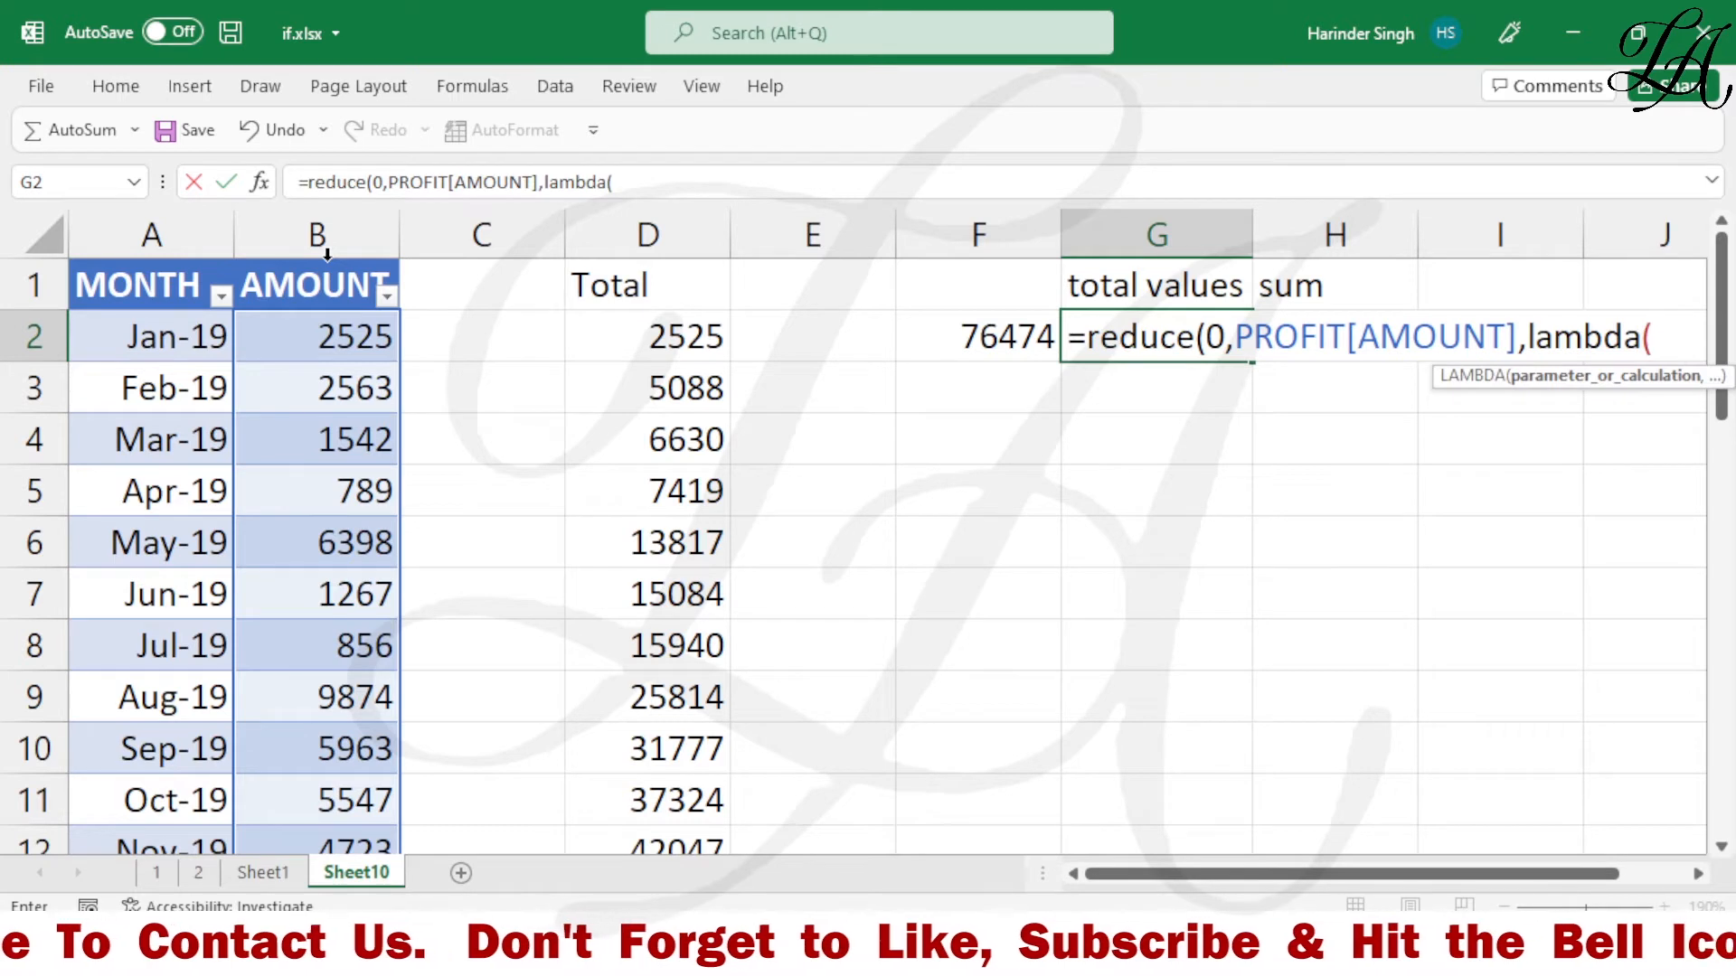
{"action": "type", "text": "a,b"}
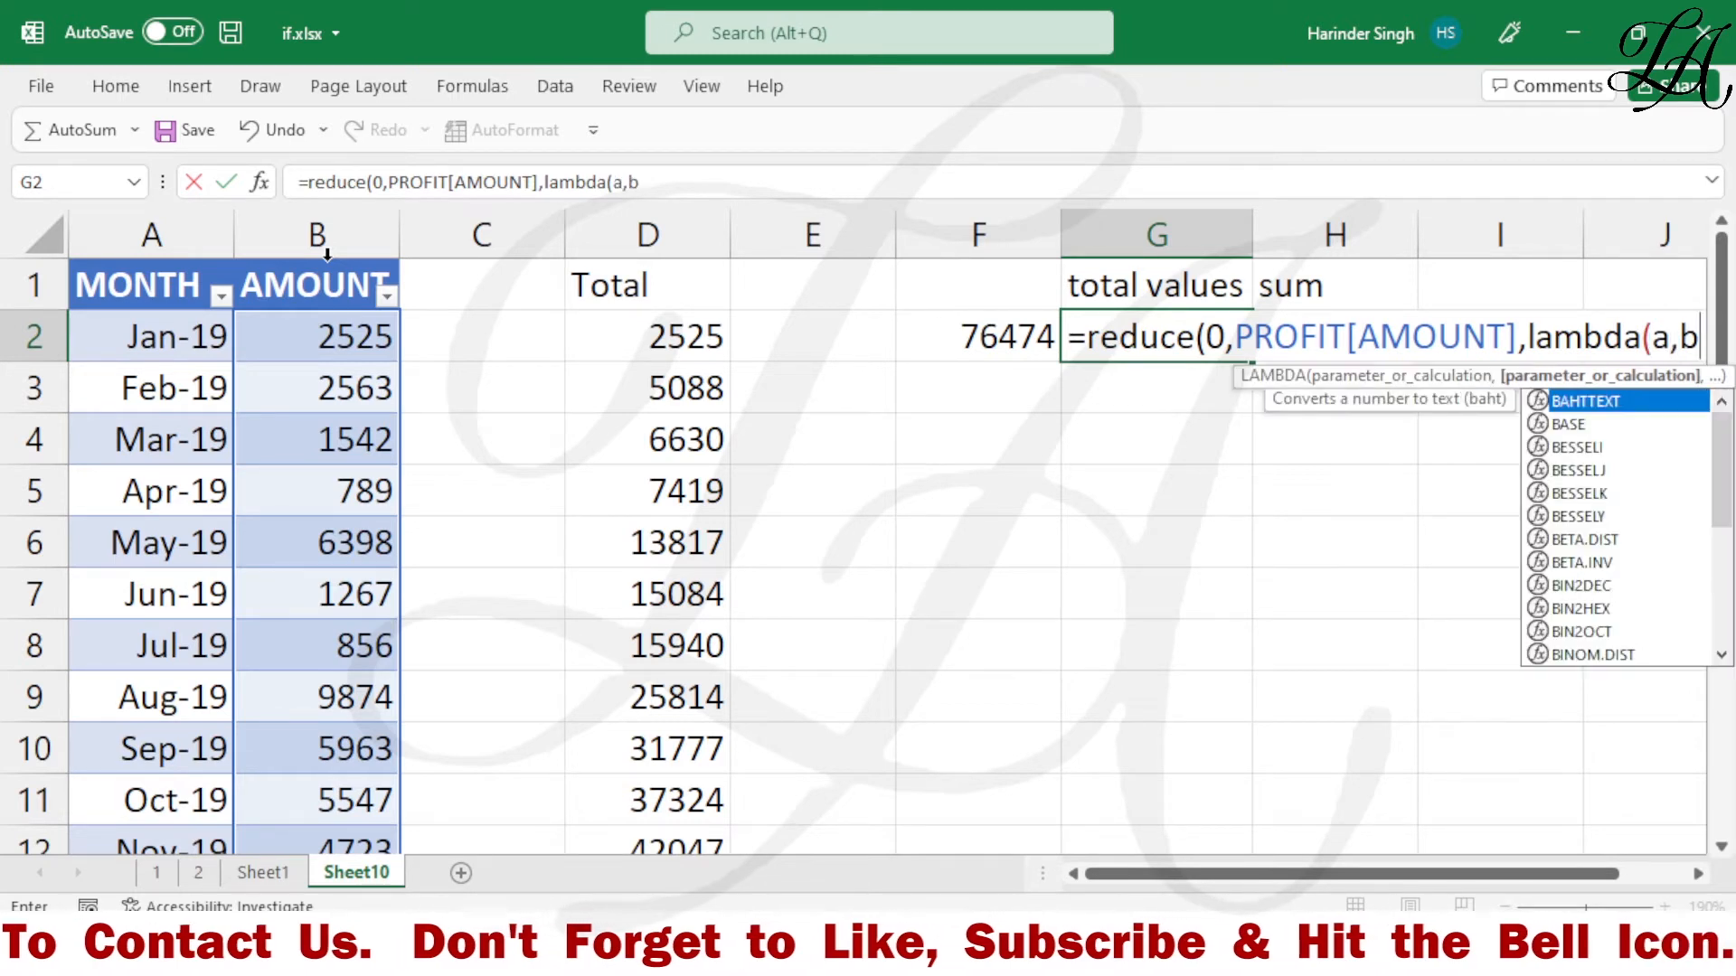
{"action": "type", "text": ","}
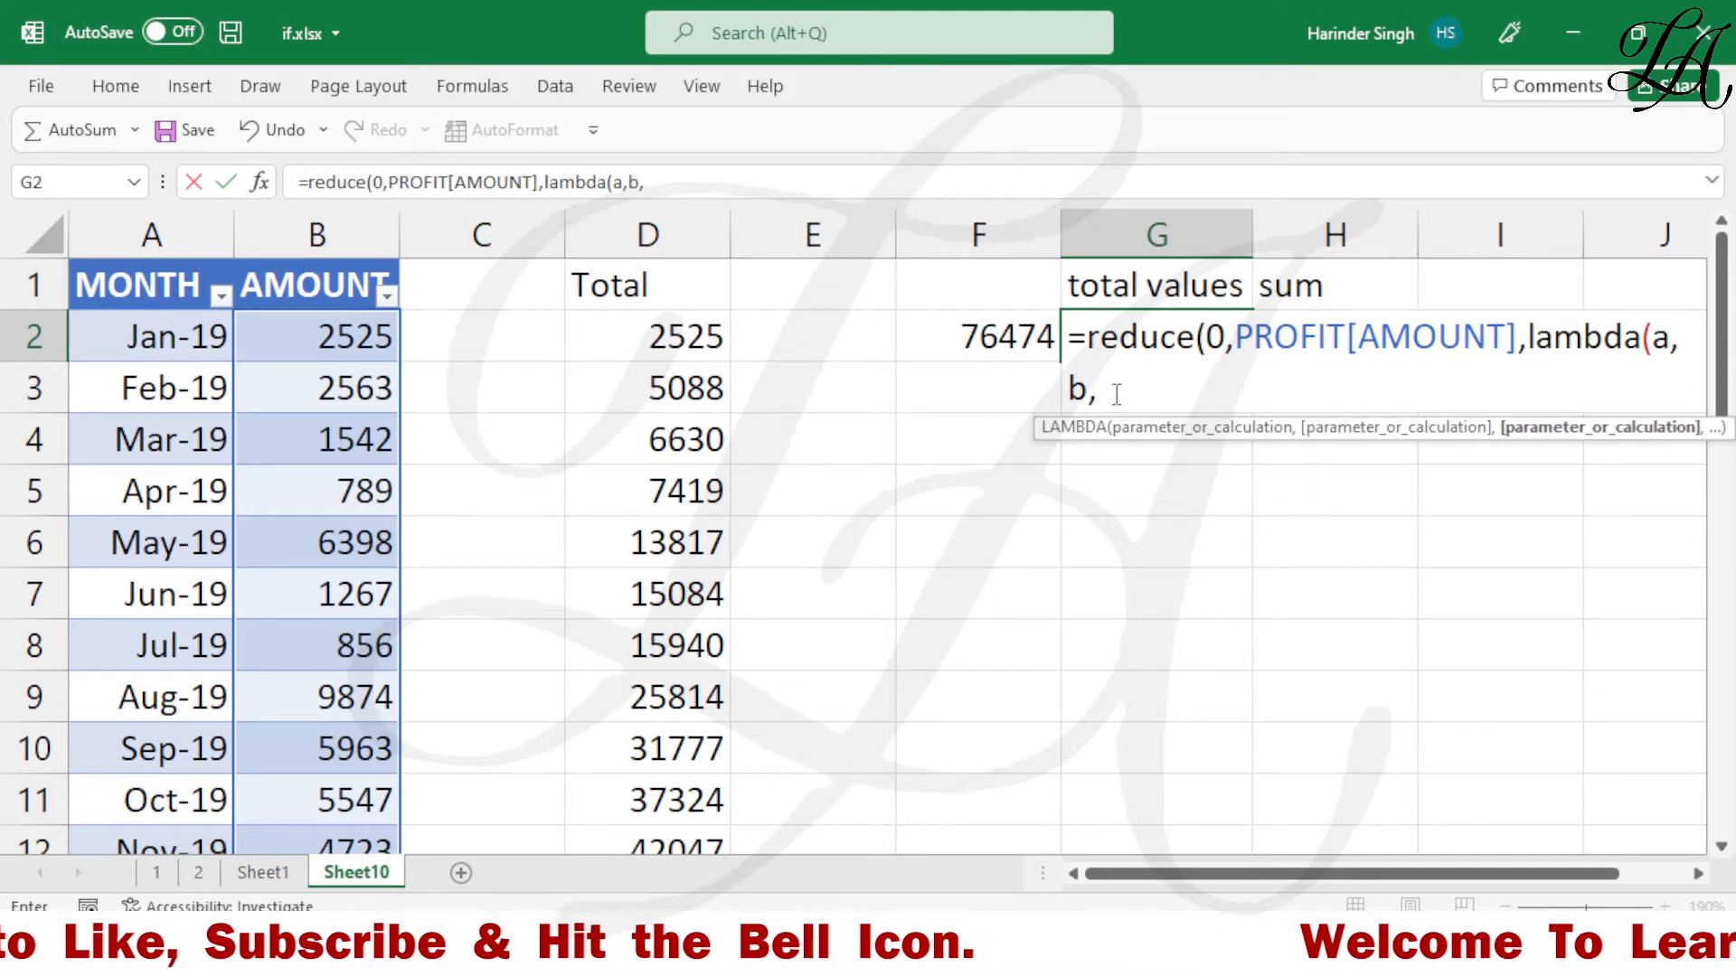
Complete G2's lambda with the calculation if(b>2000,1+a,a), commit the formula and review it in the cell.
{"action": "type", "text": "if"}
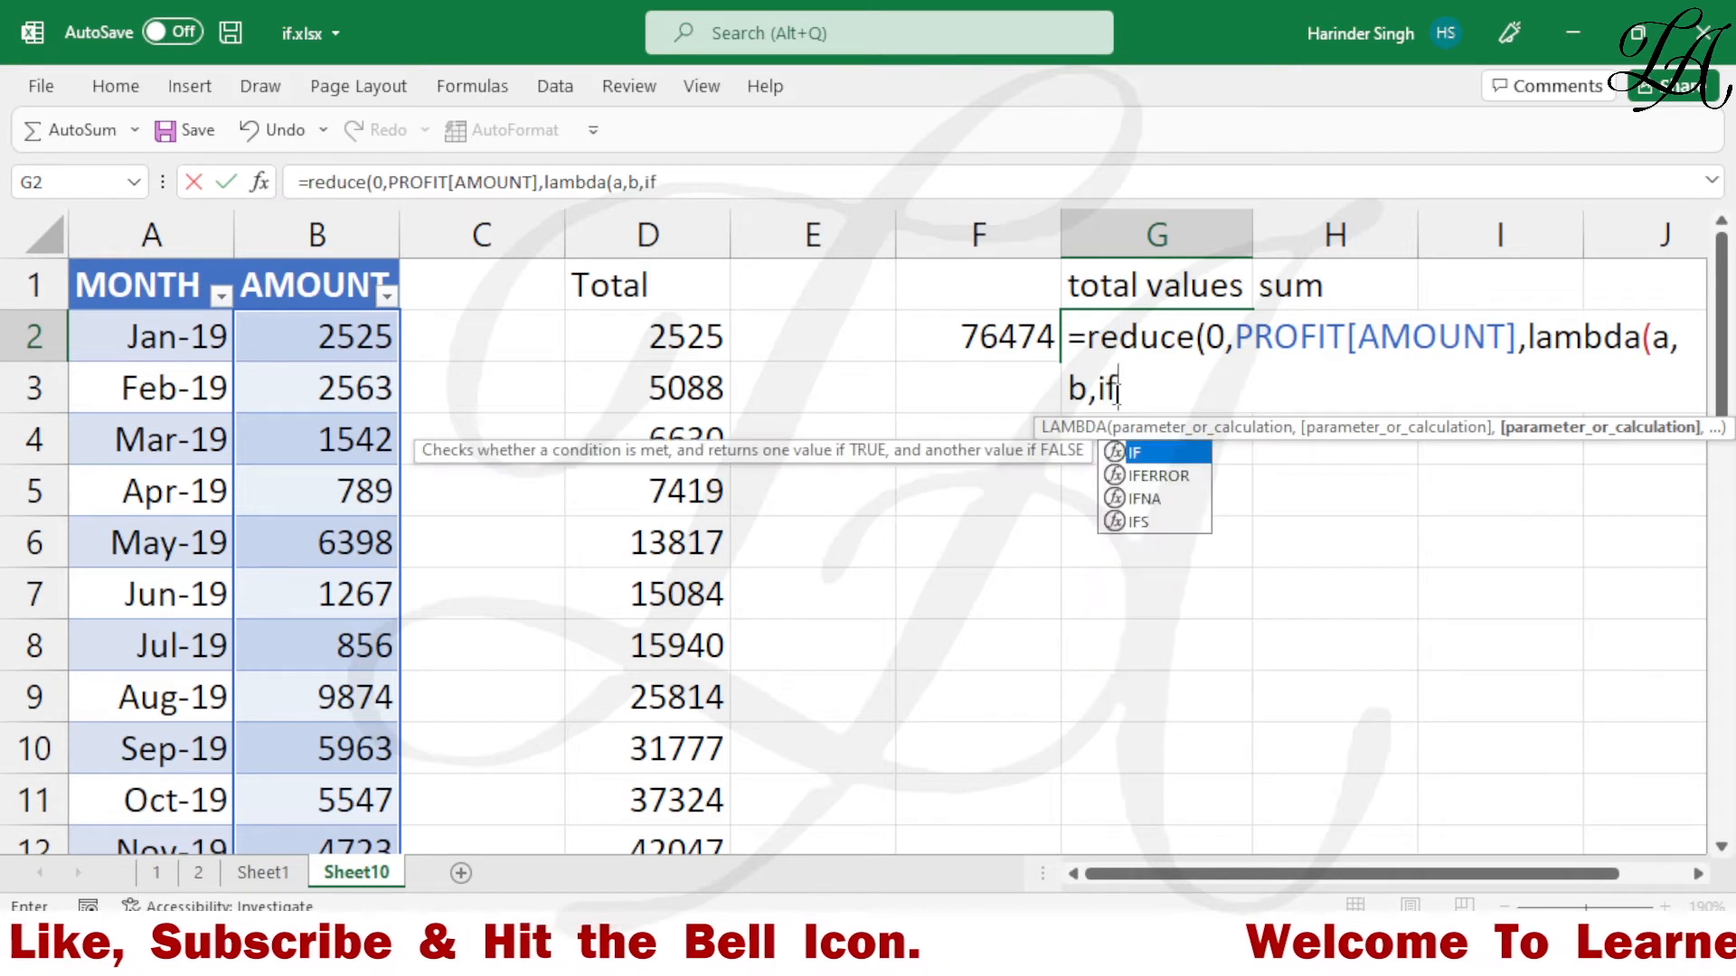
{"action": "type", "text": "("}
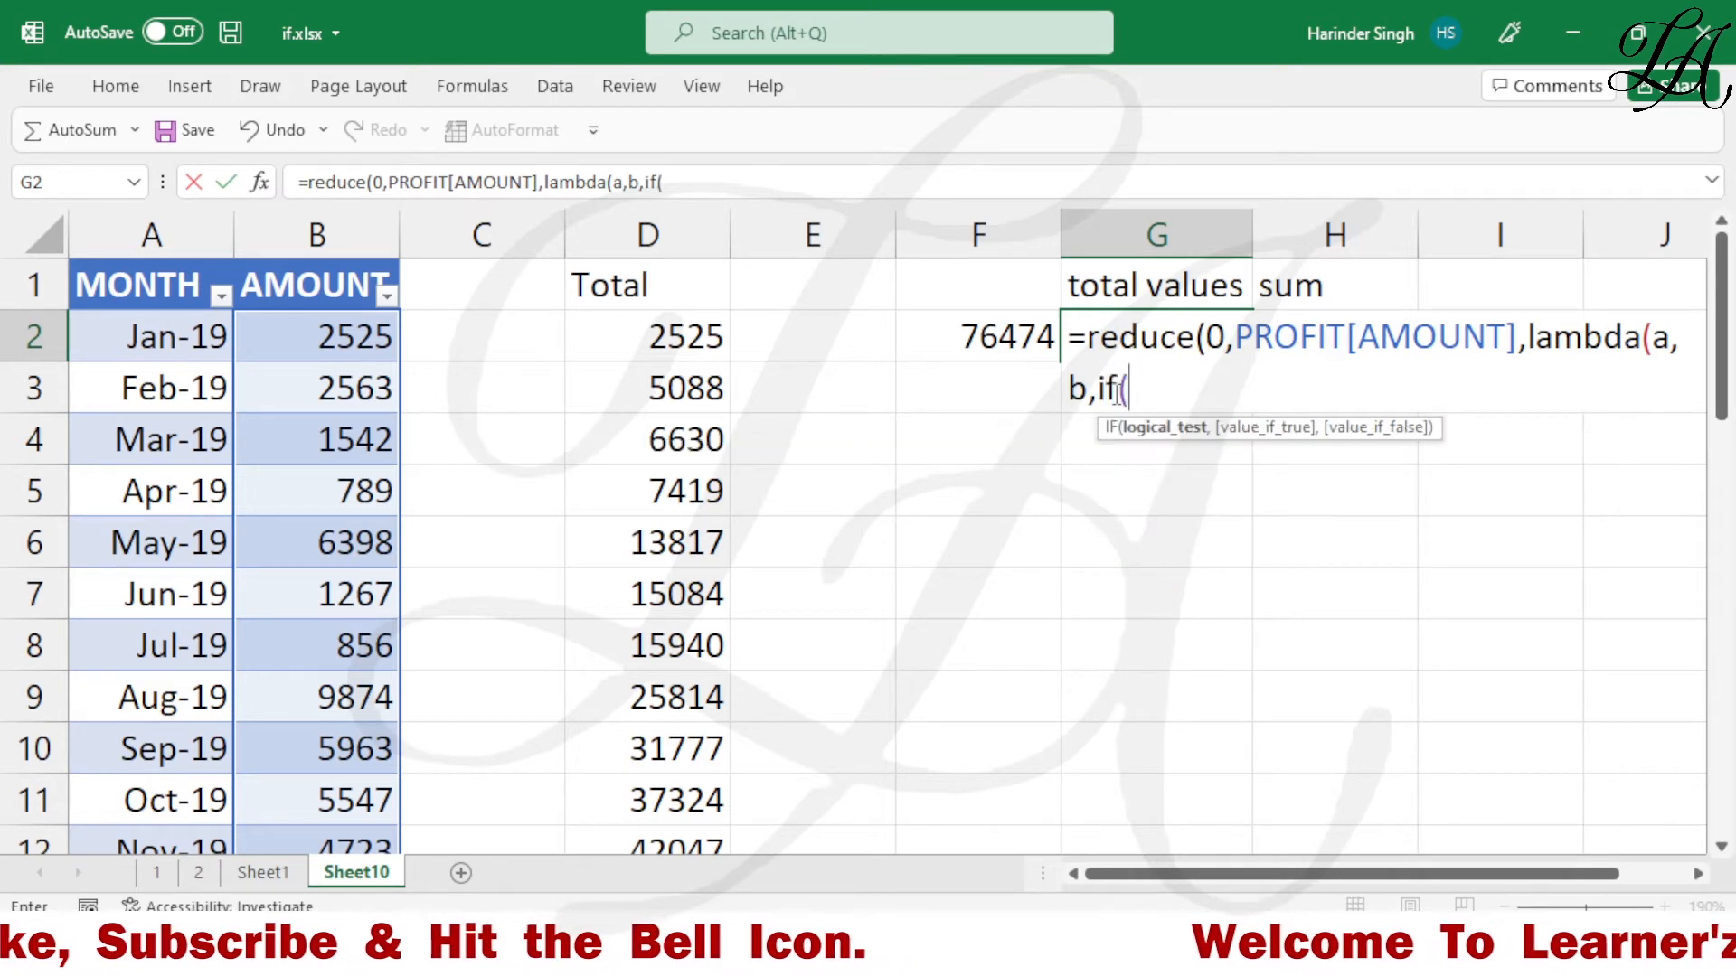
{"action": "type", "text": "b"}
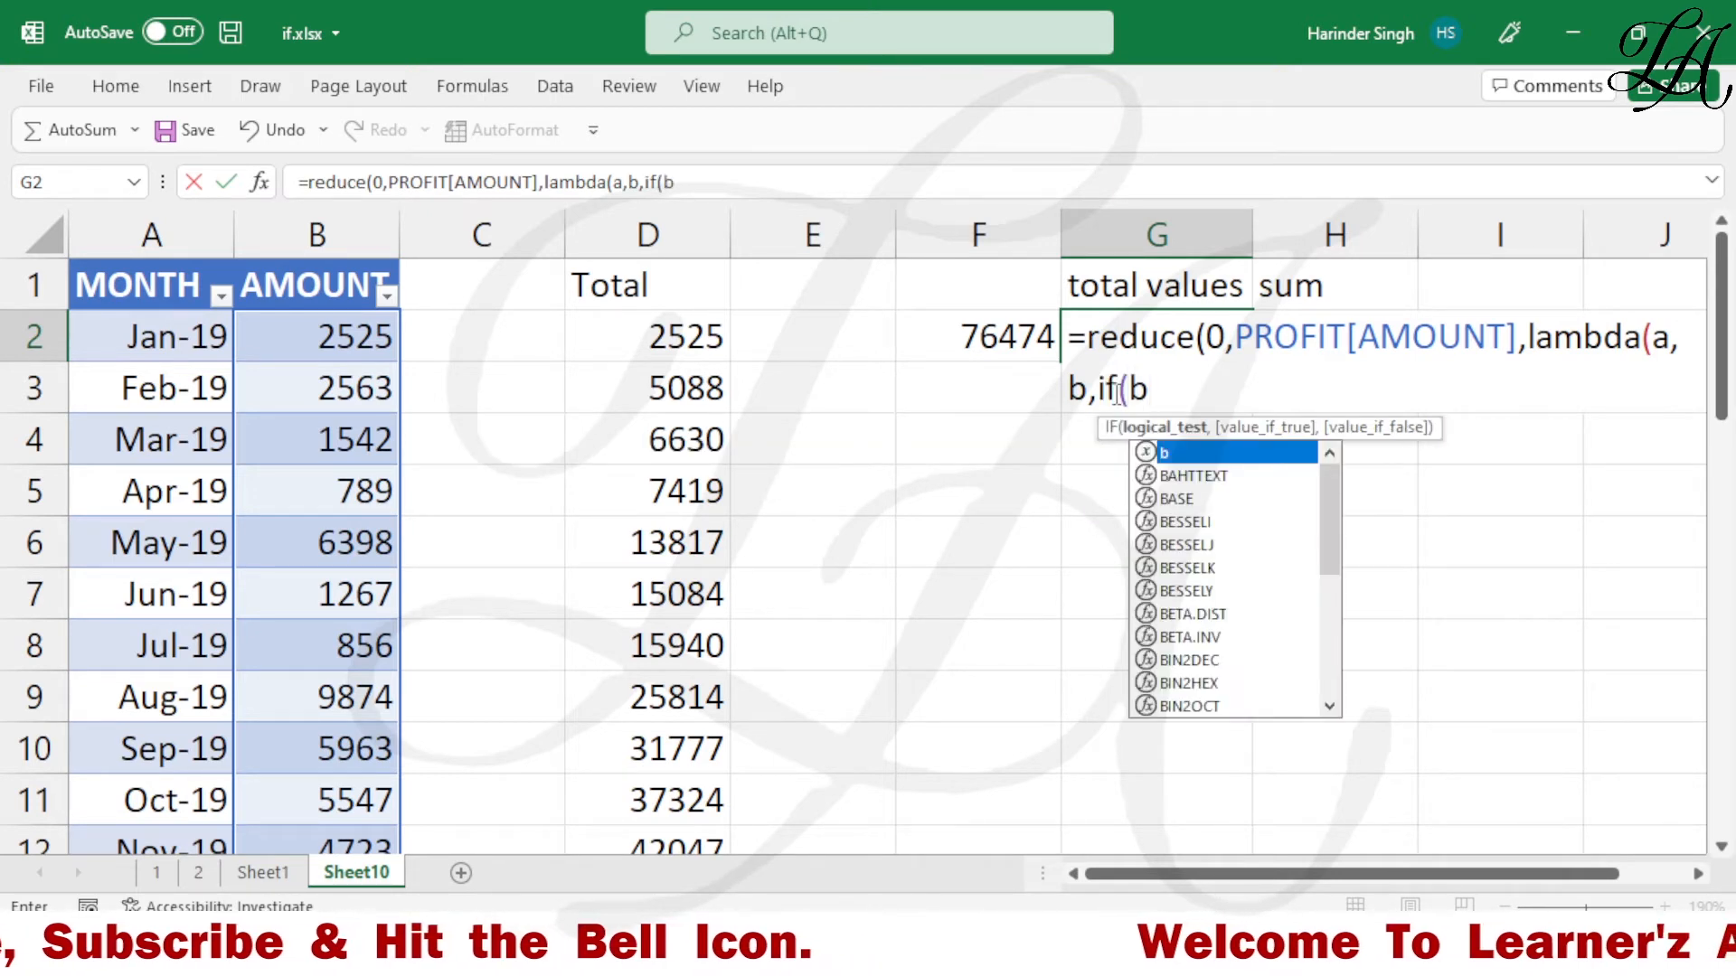
{"action": "type", "text": ">20"}
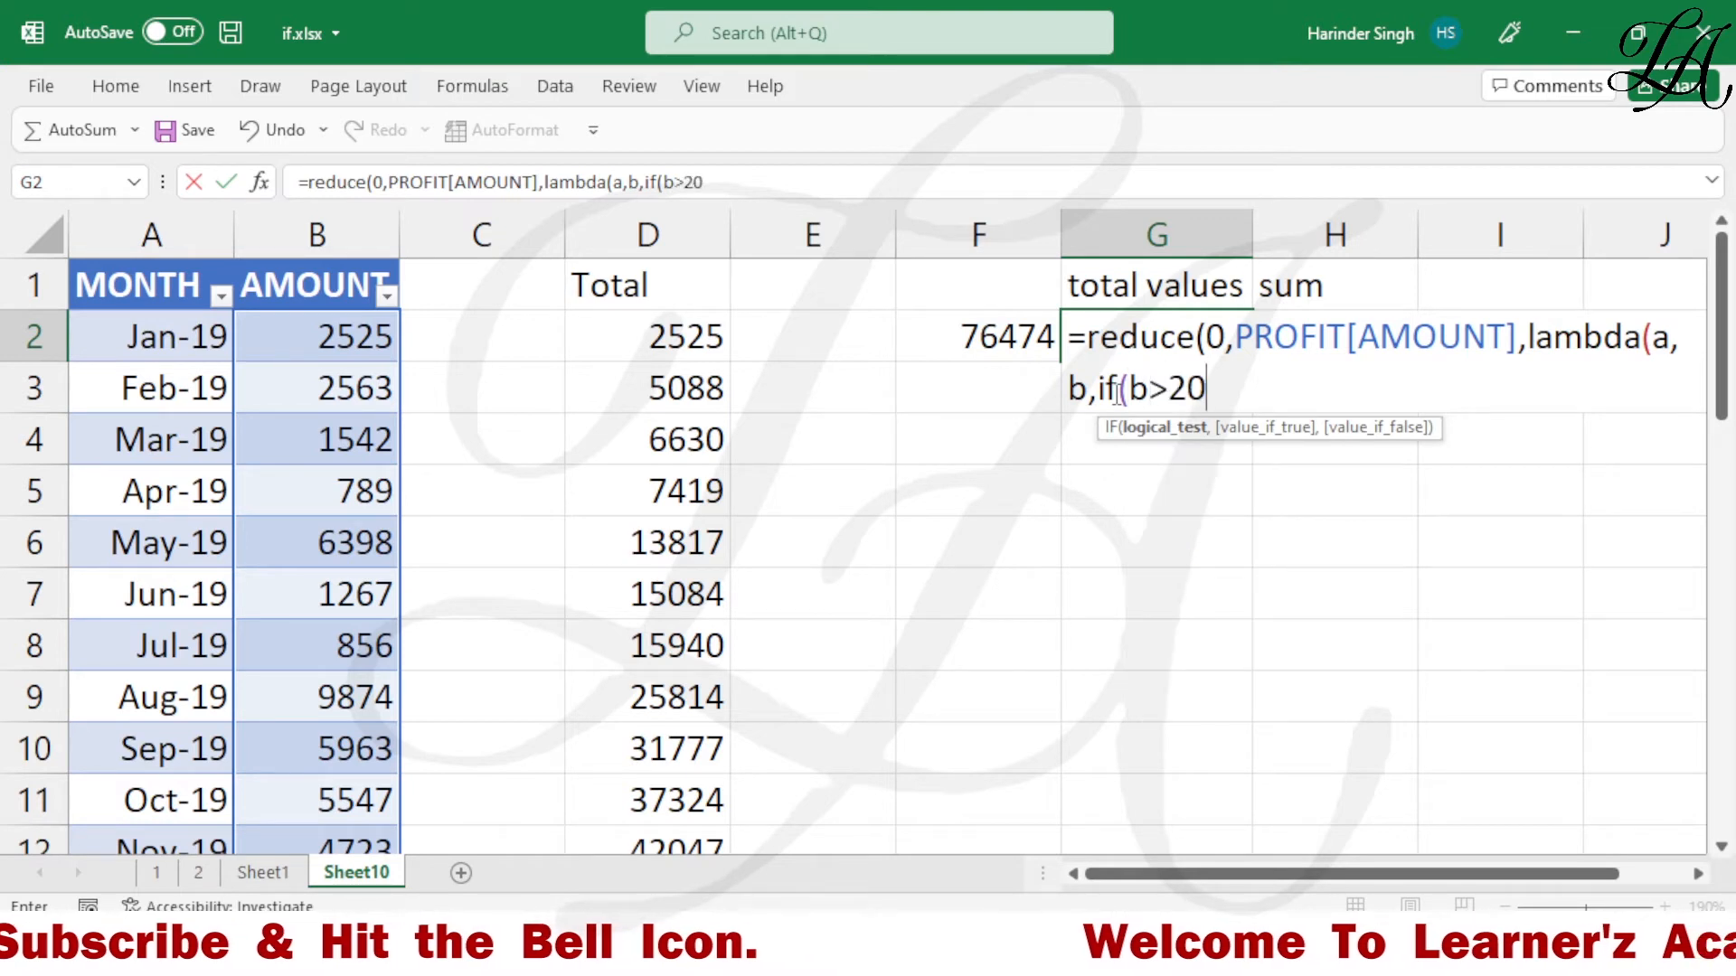
{"action": "type", "text": "00"}
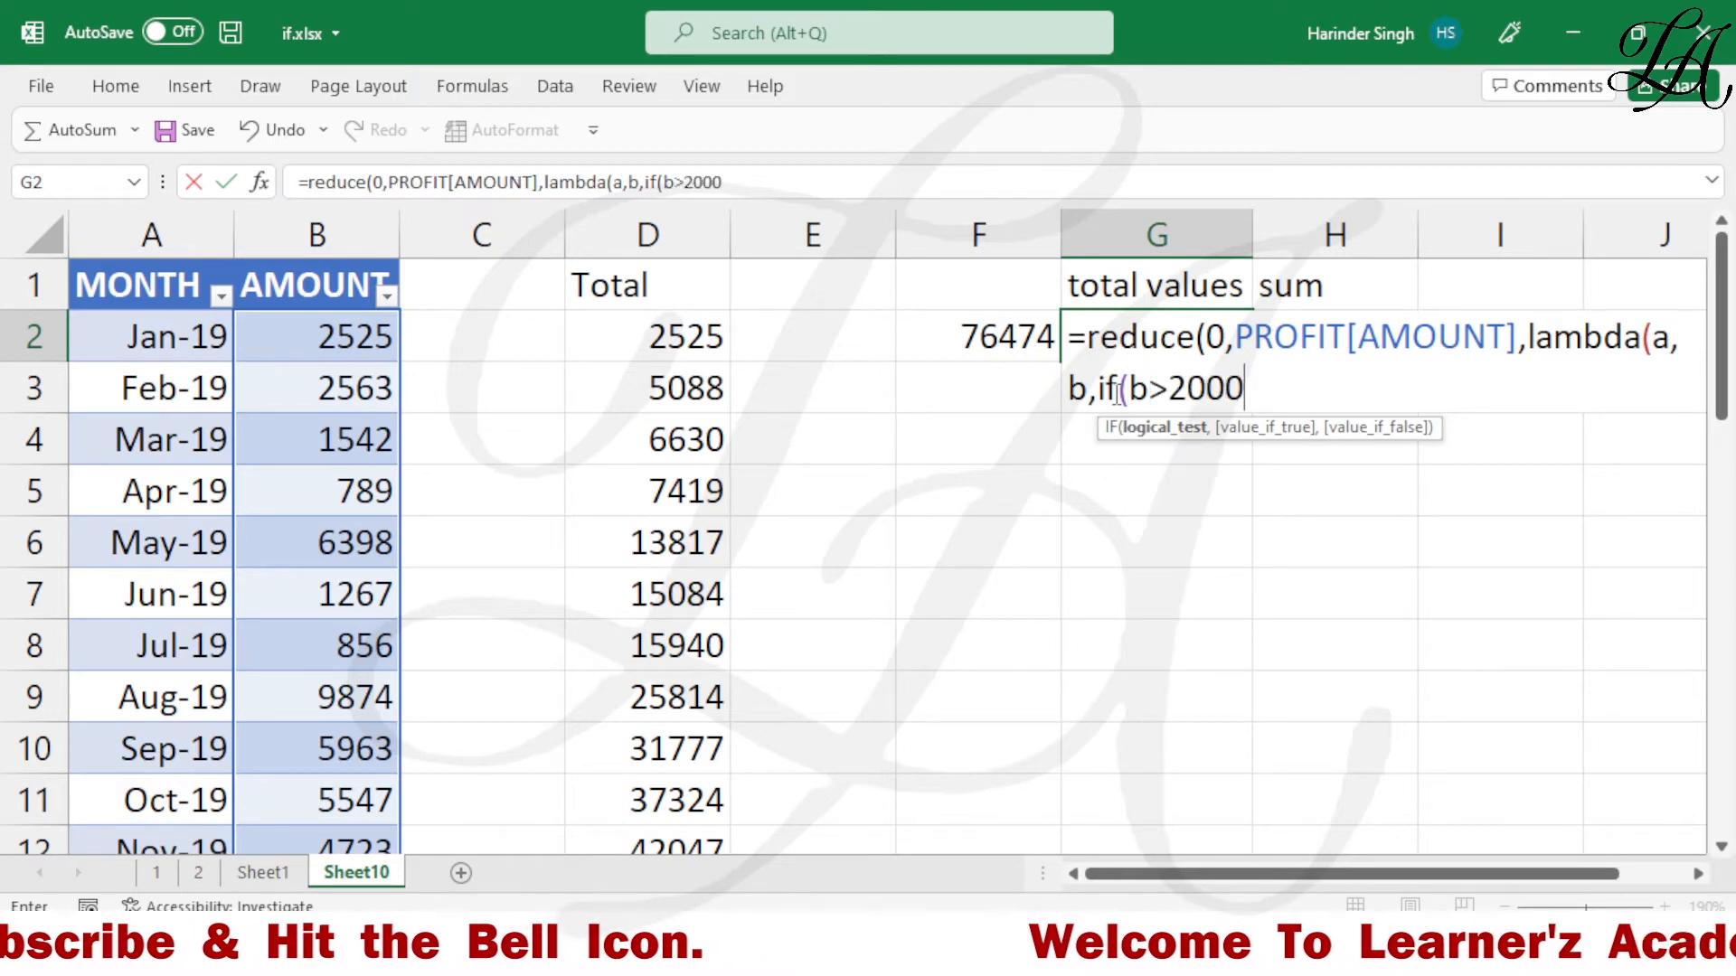
{"action": "type", "text": ","}
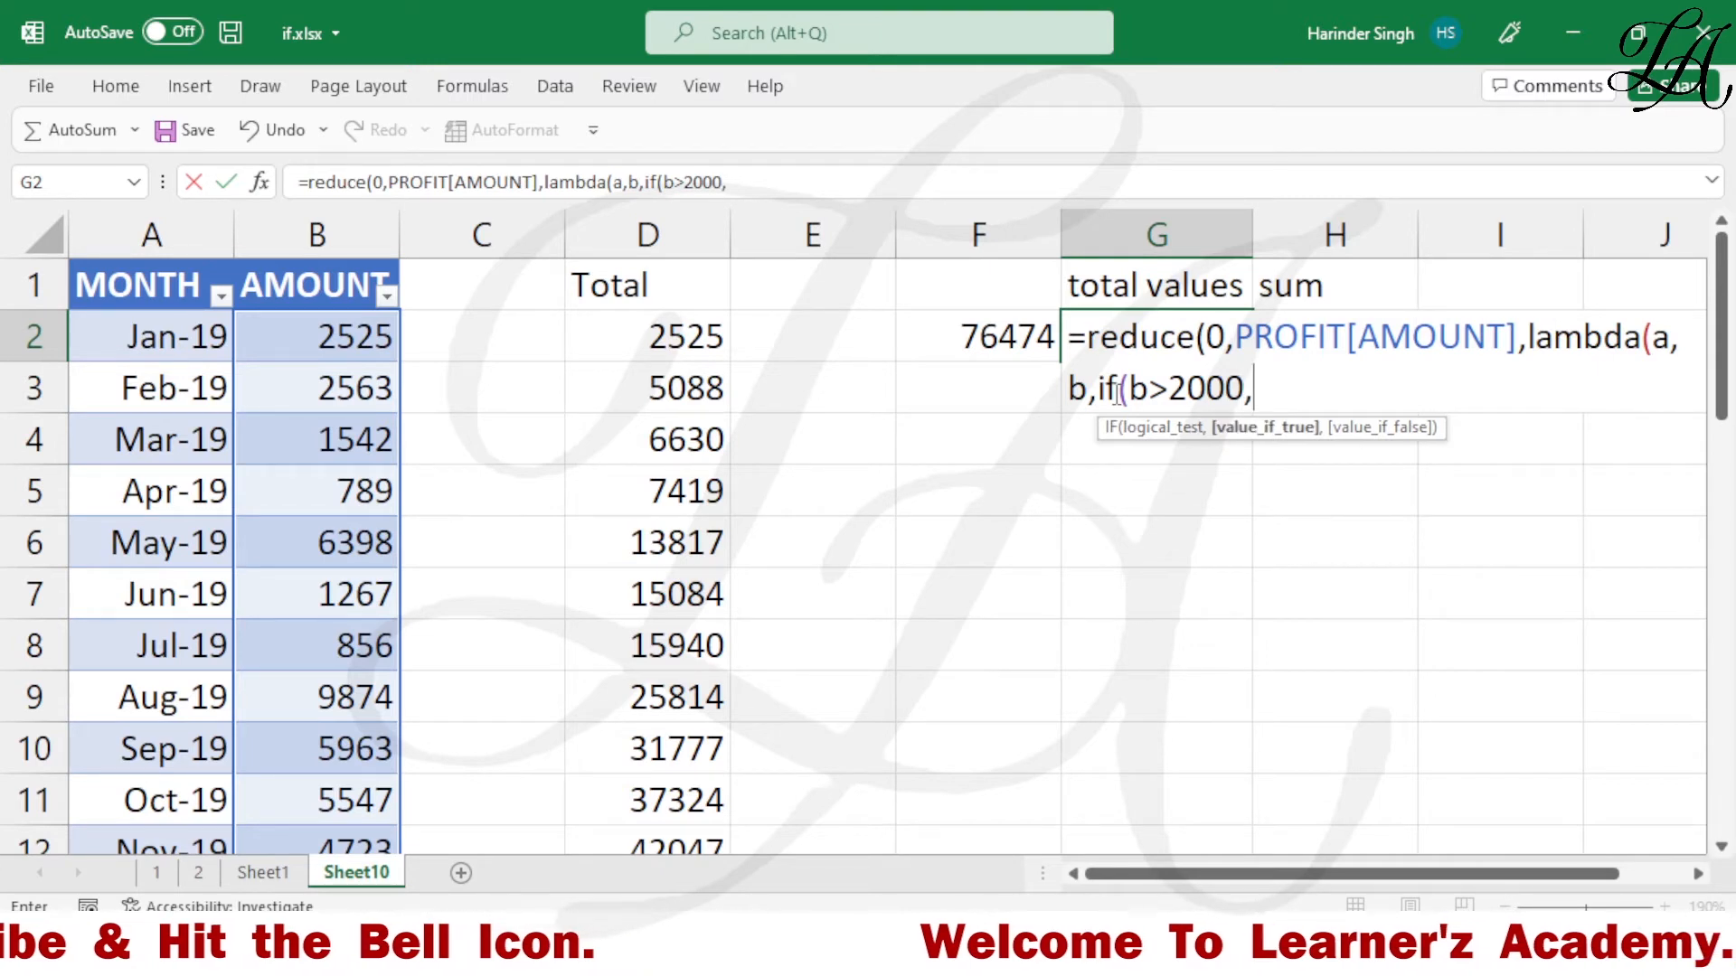
{"action": "type", "text": "1+"}
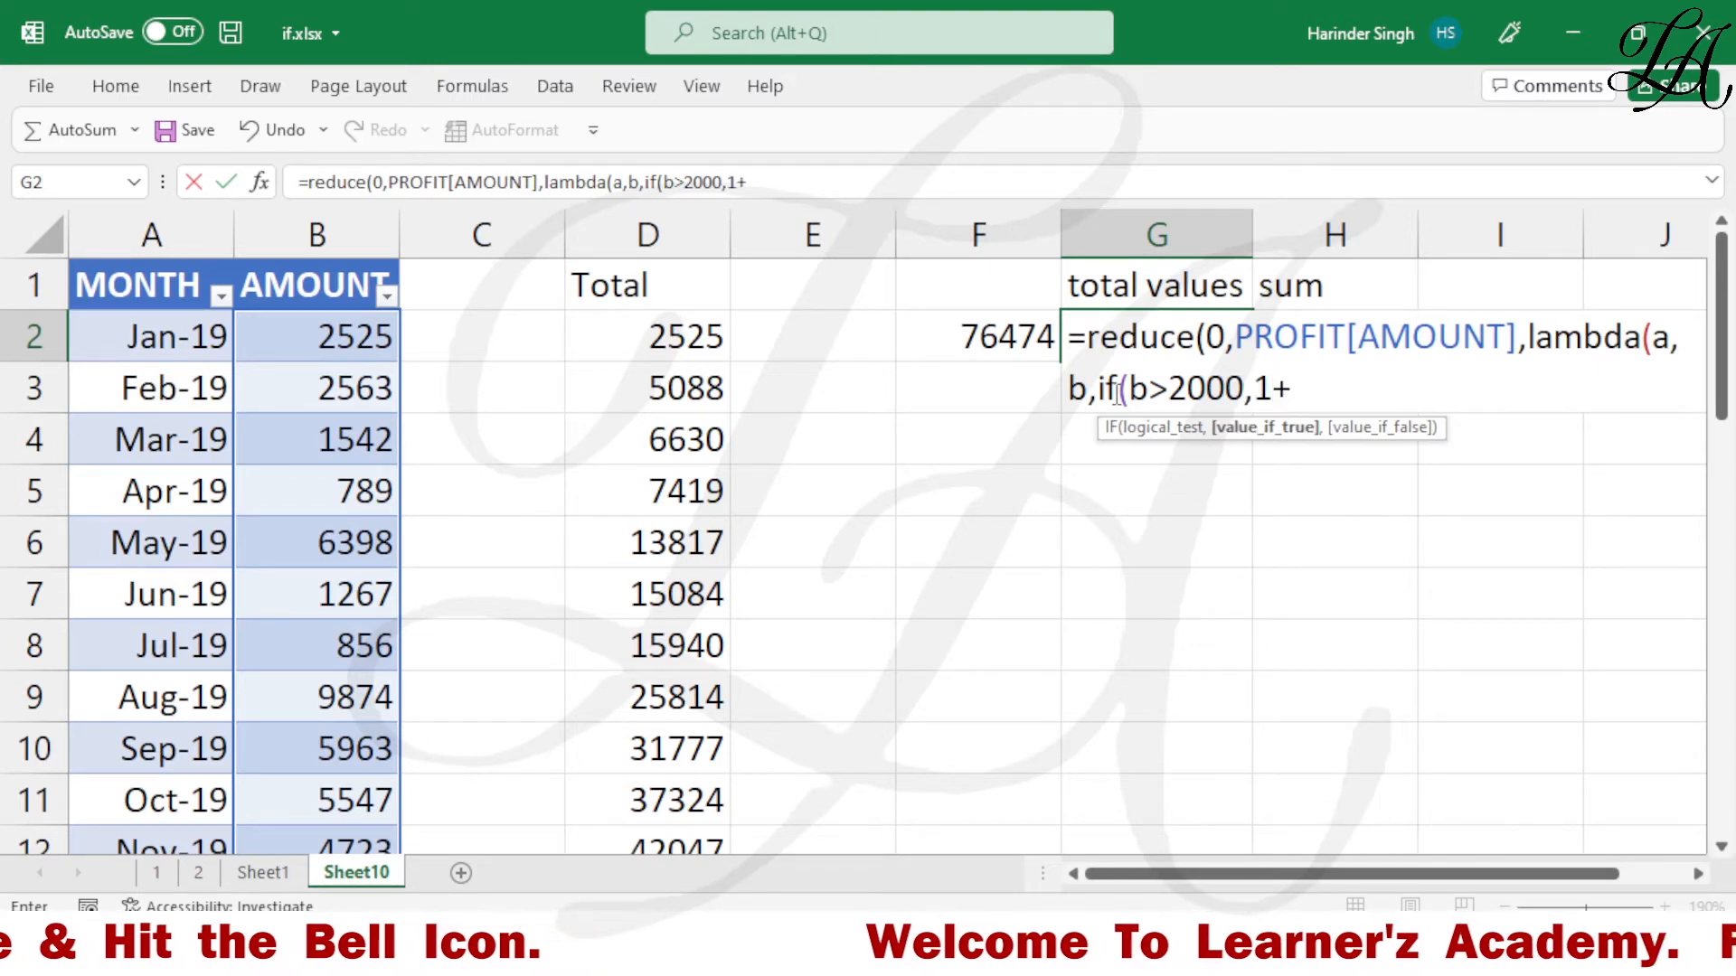
{"action": "type", "text": "a,a"}
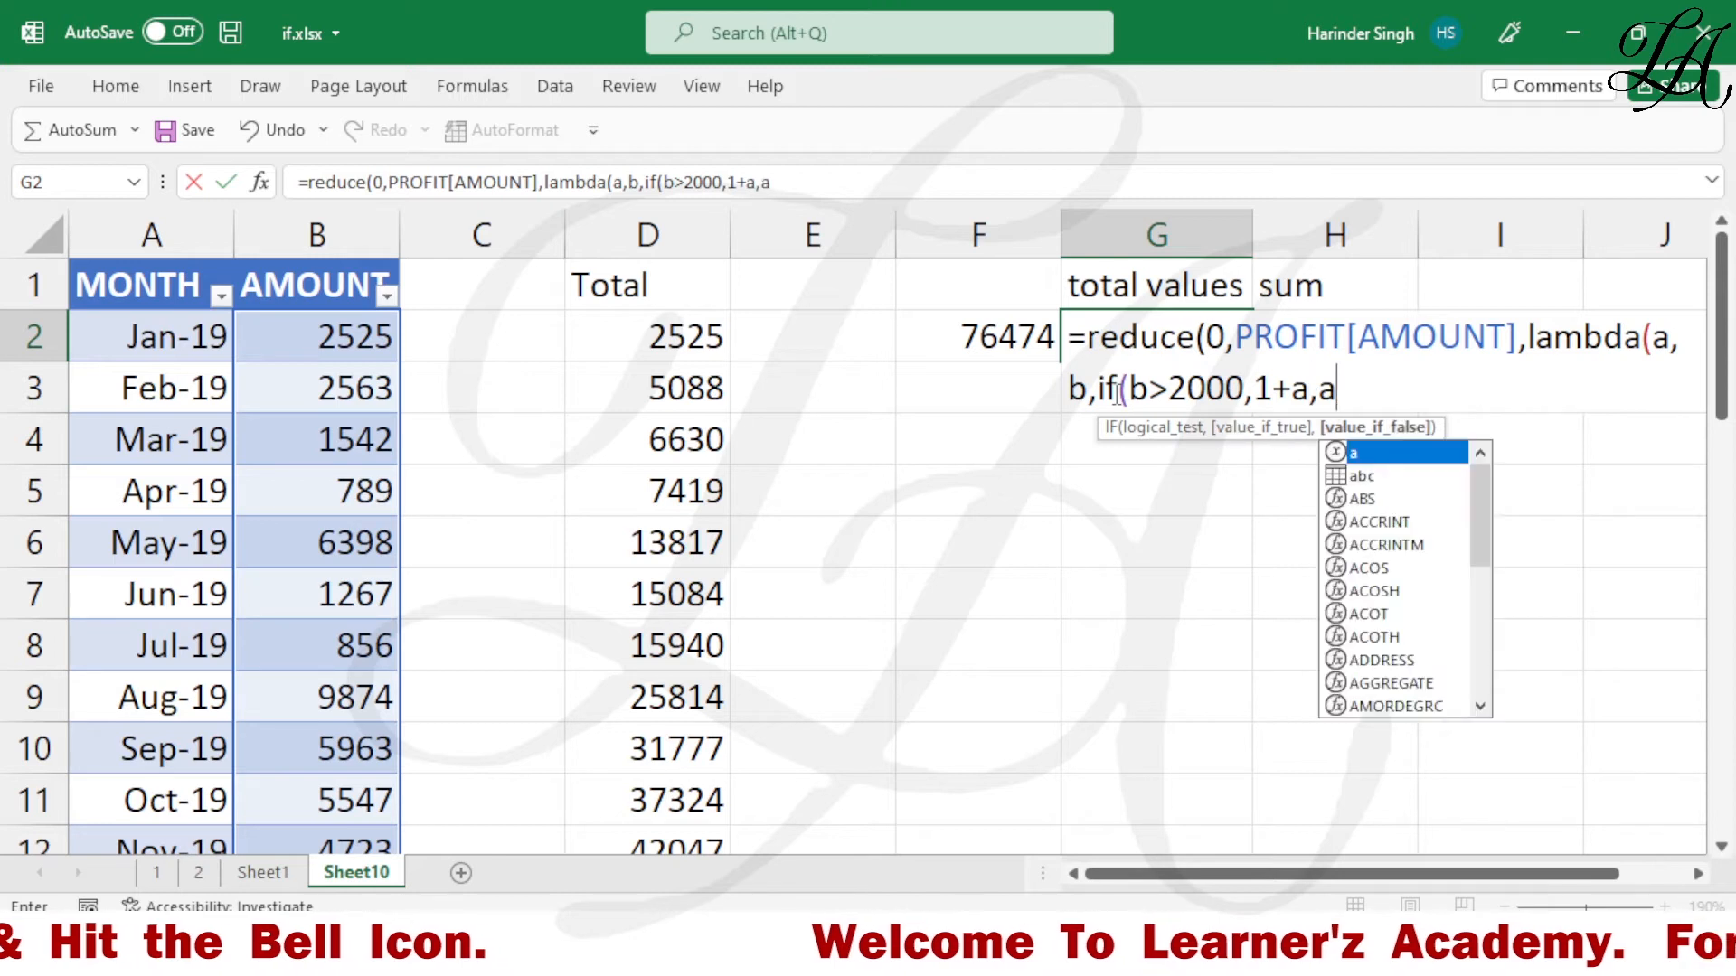
{"action": "type", "text": "))"}
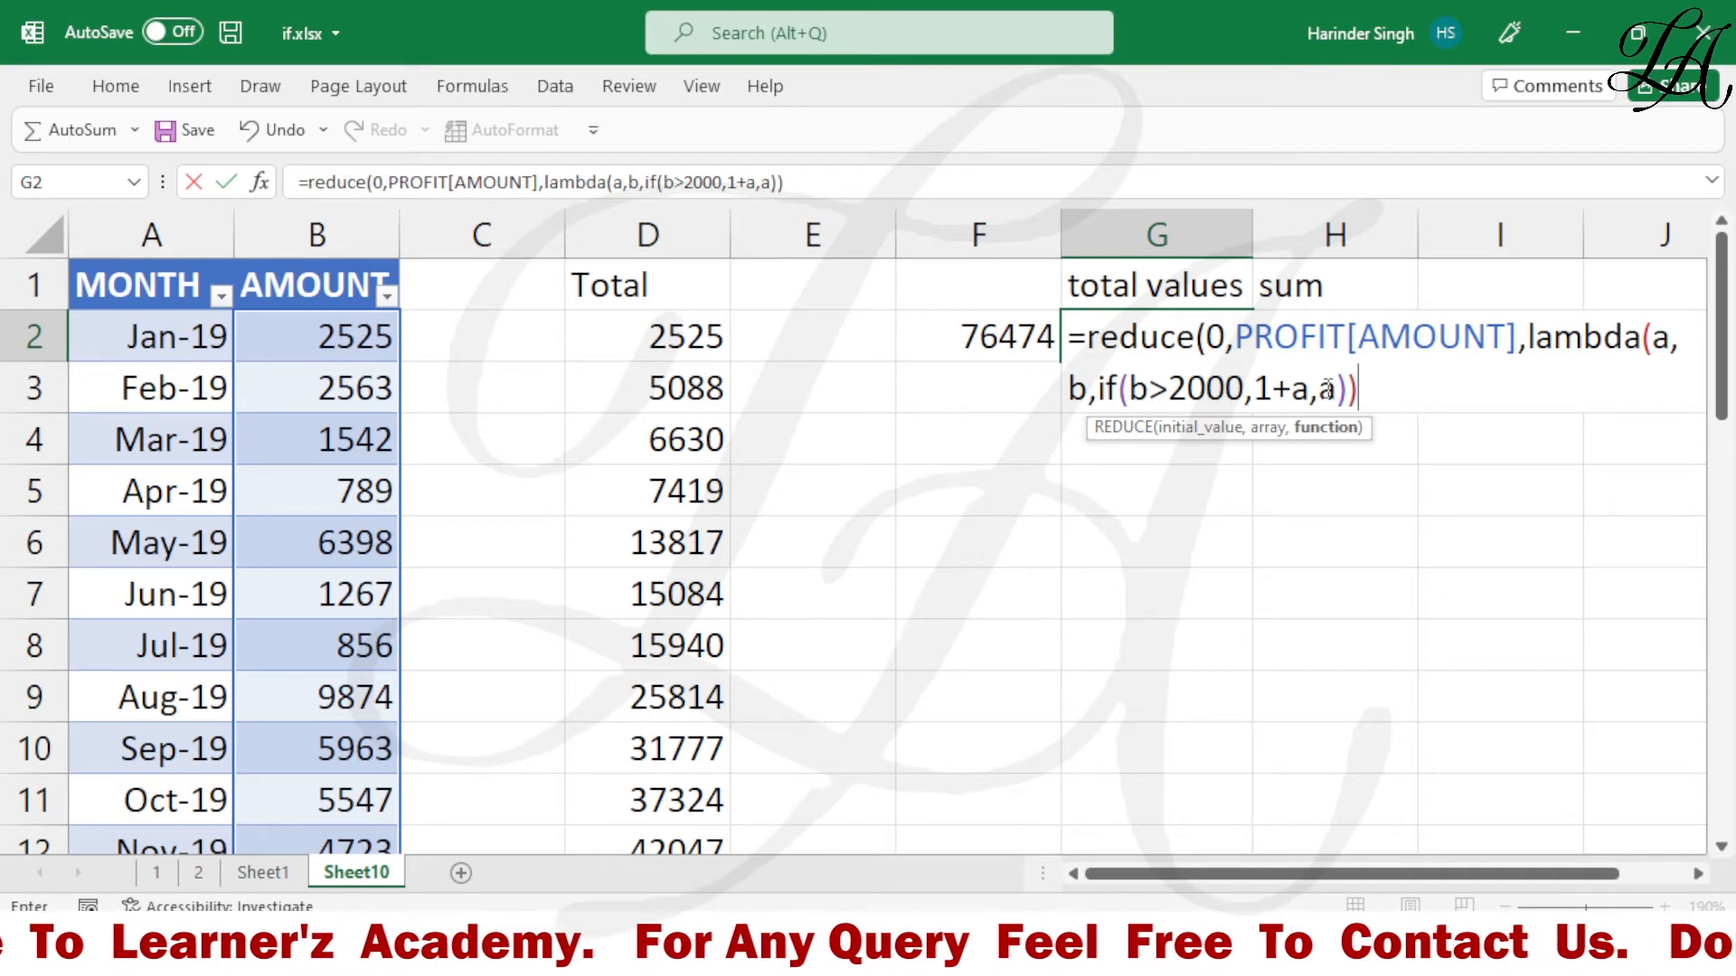
{"action": "key", "text": "Return"}
{"action": "key", "text": "Return"}
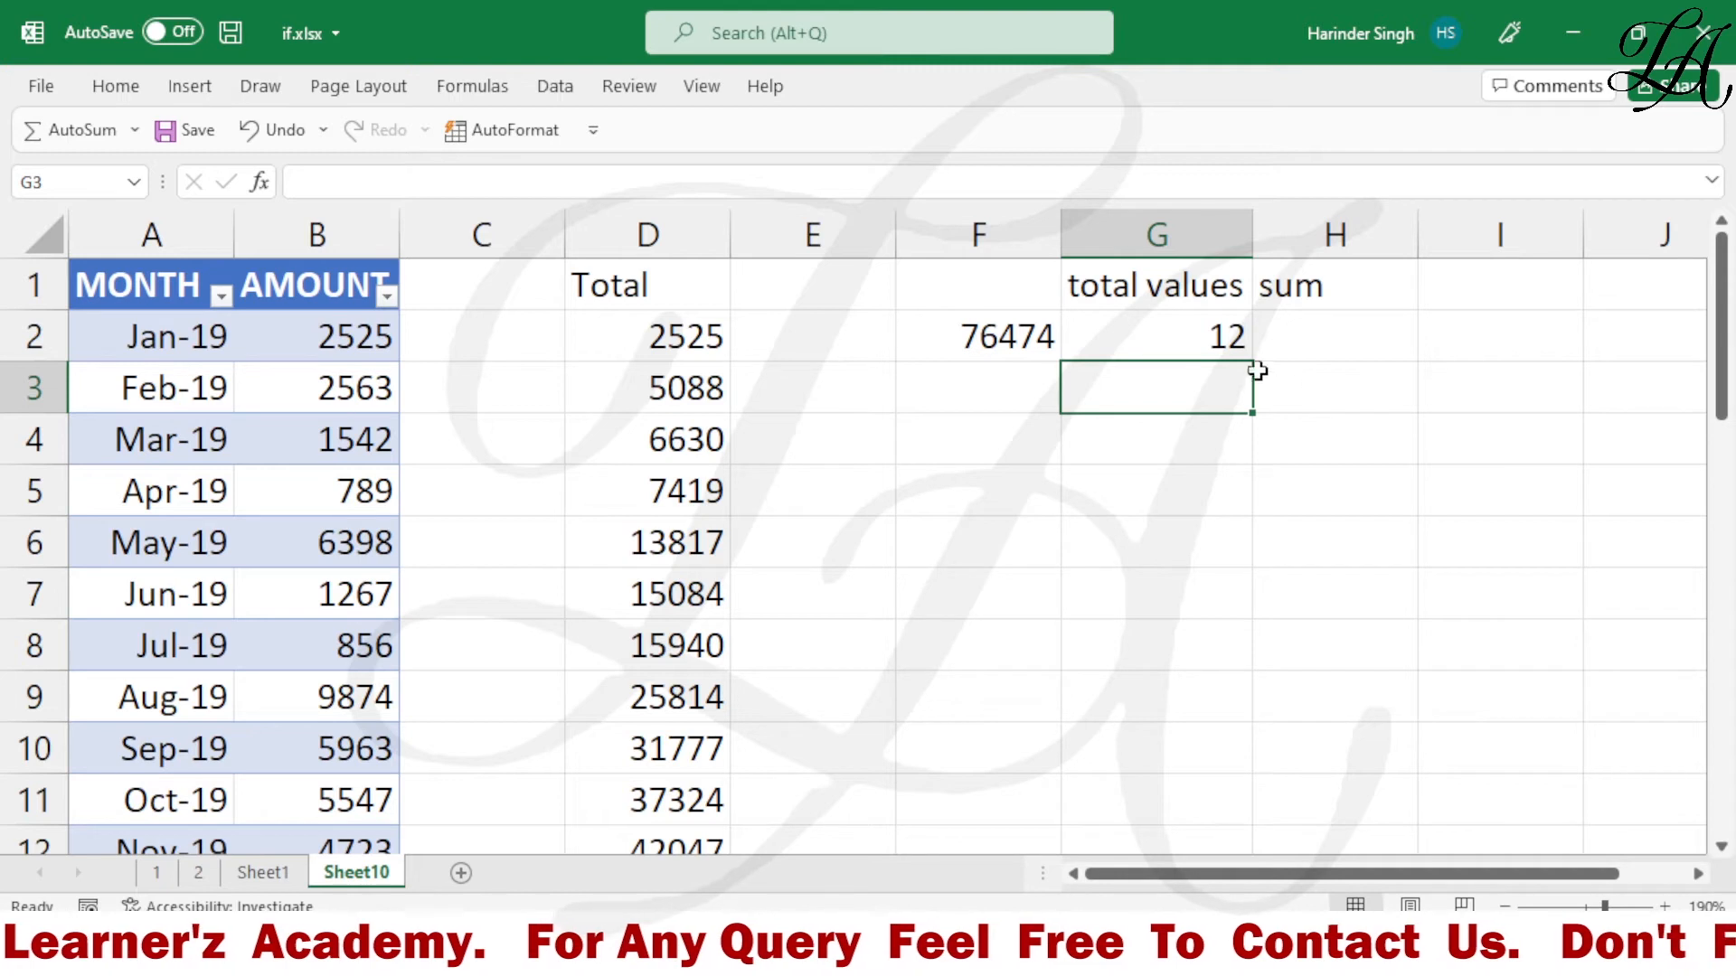
{"action": "left_click", "coordinate": [1190, 331]}
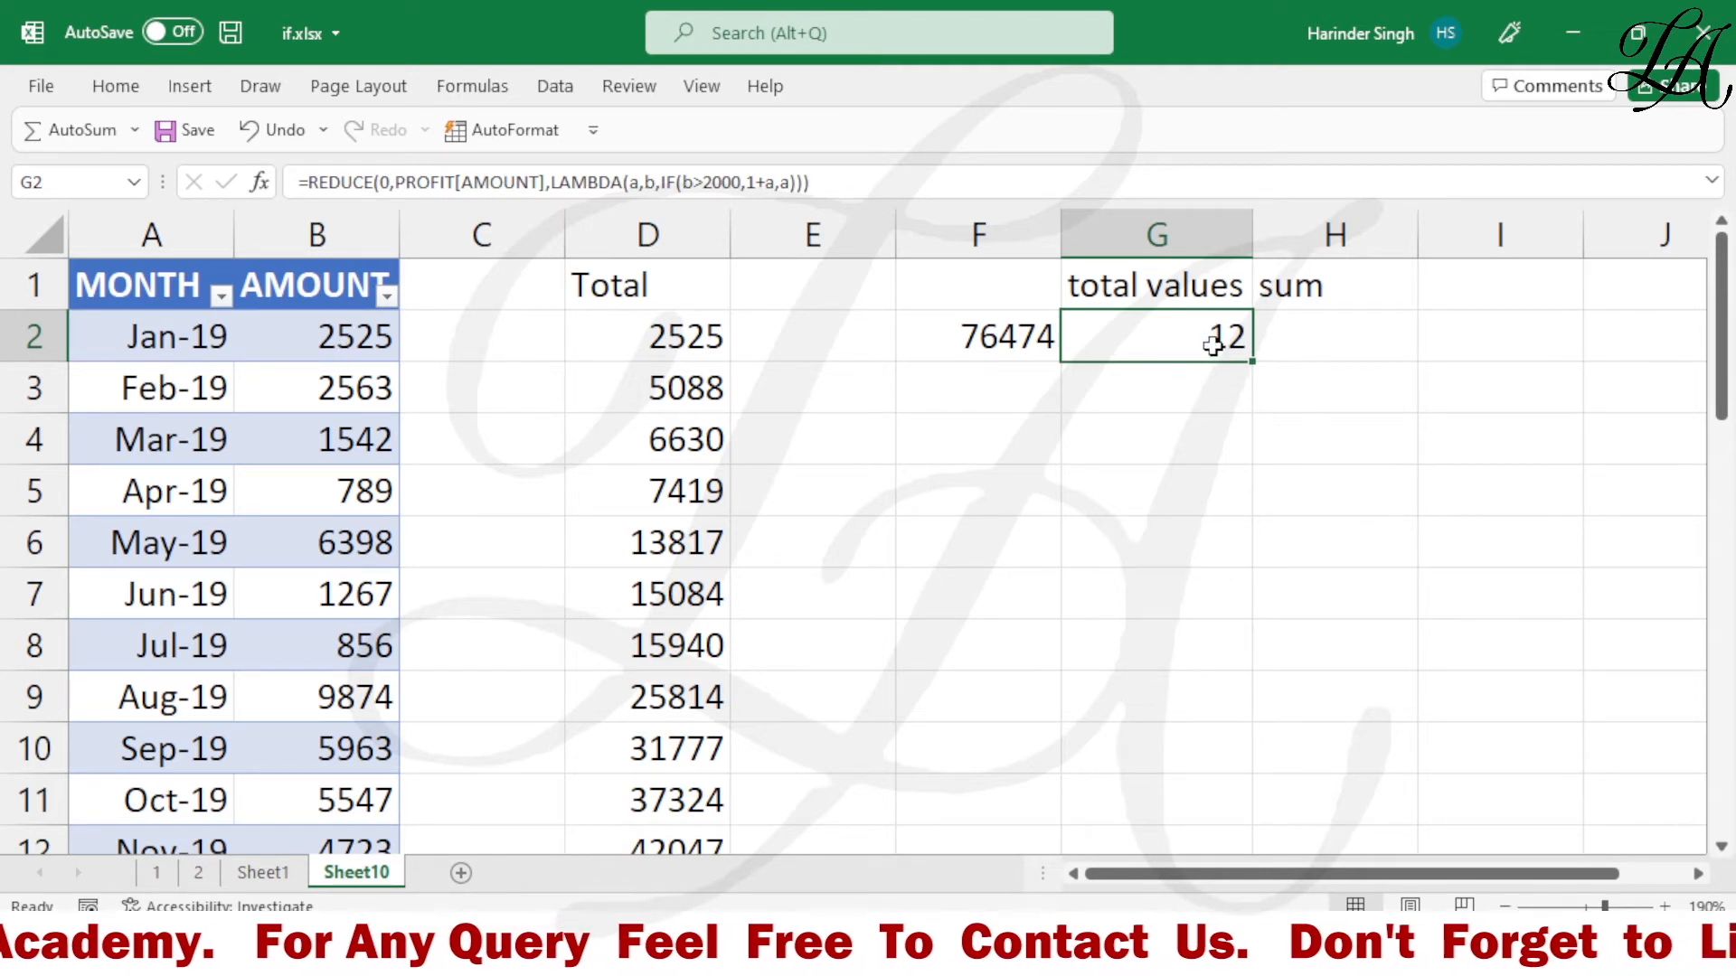
Start a REDUCE formula in H2 with initial value 0 and PROFIT[AMOUNT] as its array.
{"action": "left_click", "coordinate": [1309, 338]}
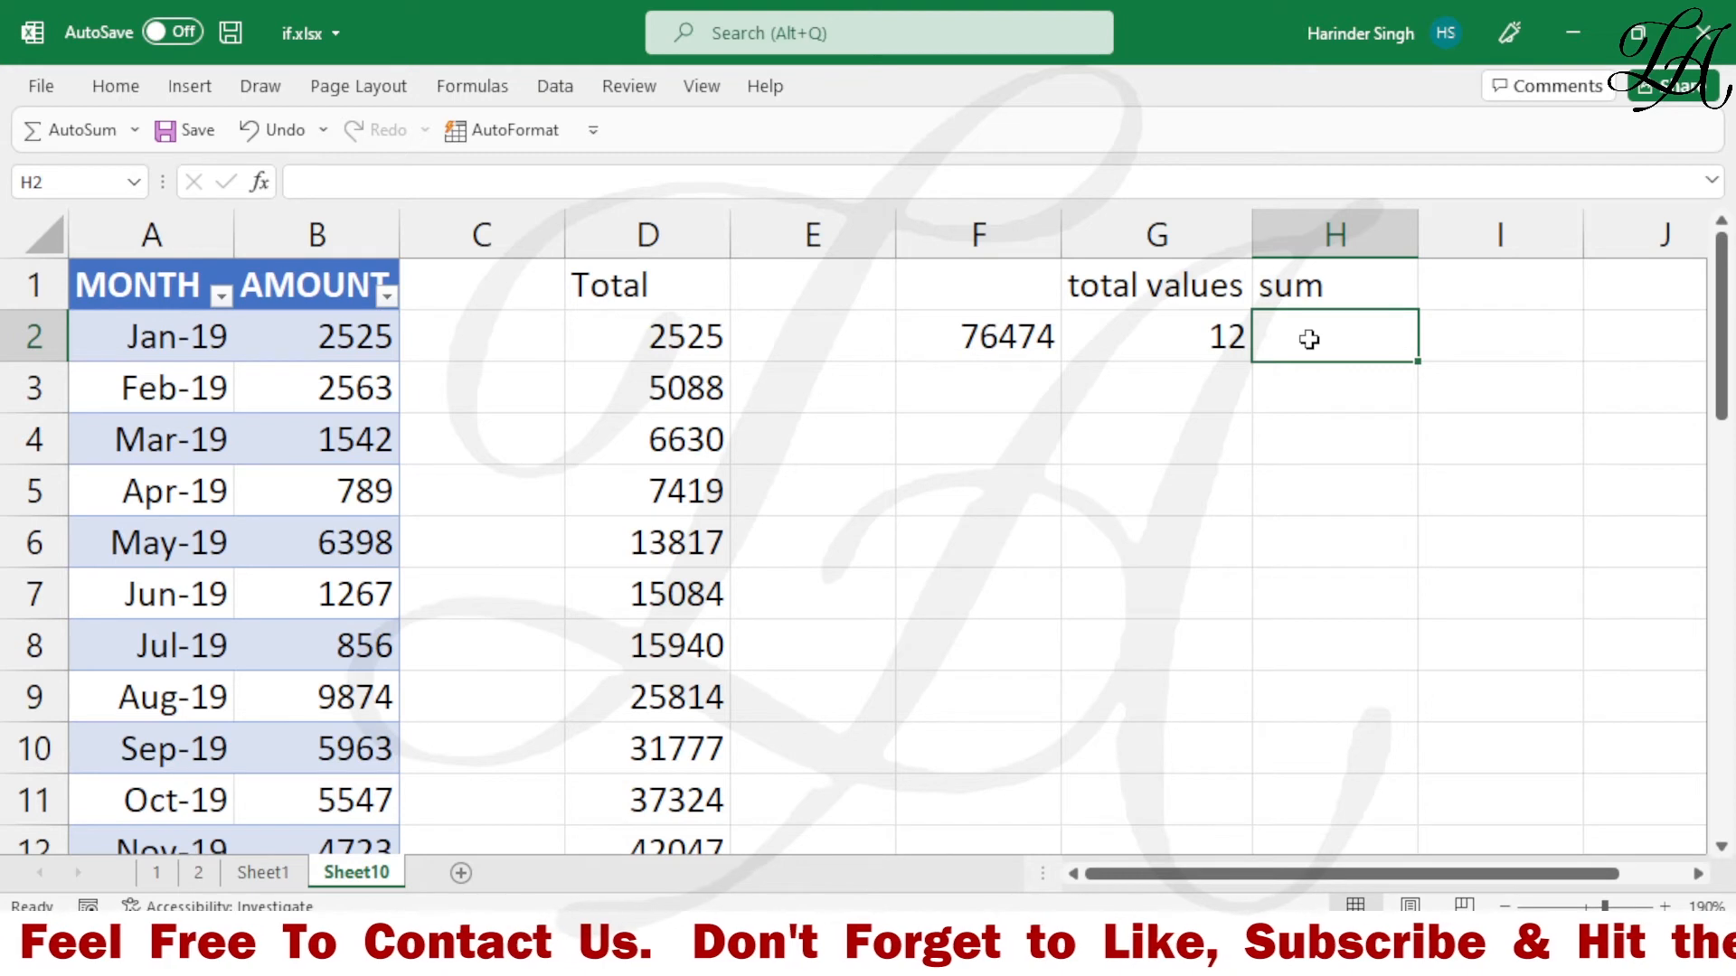
{"action": "type", "text": "=r"}
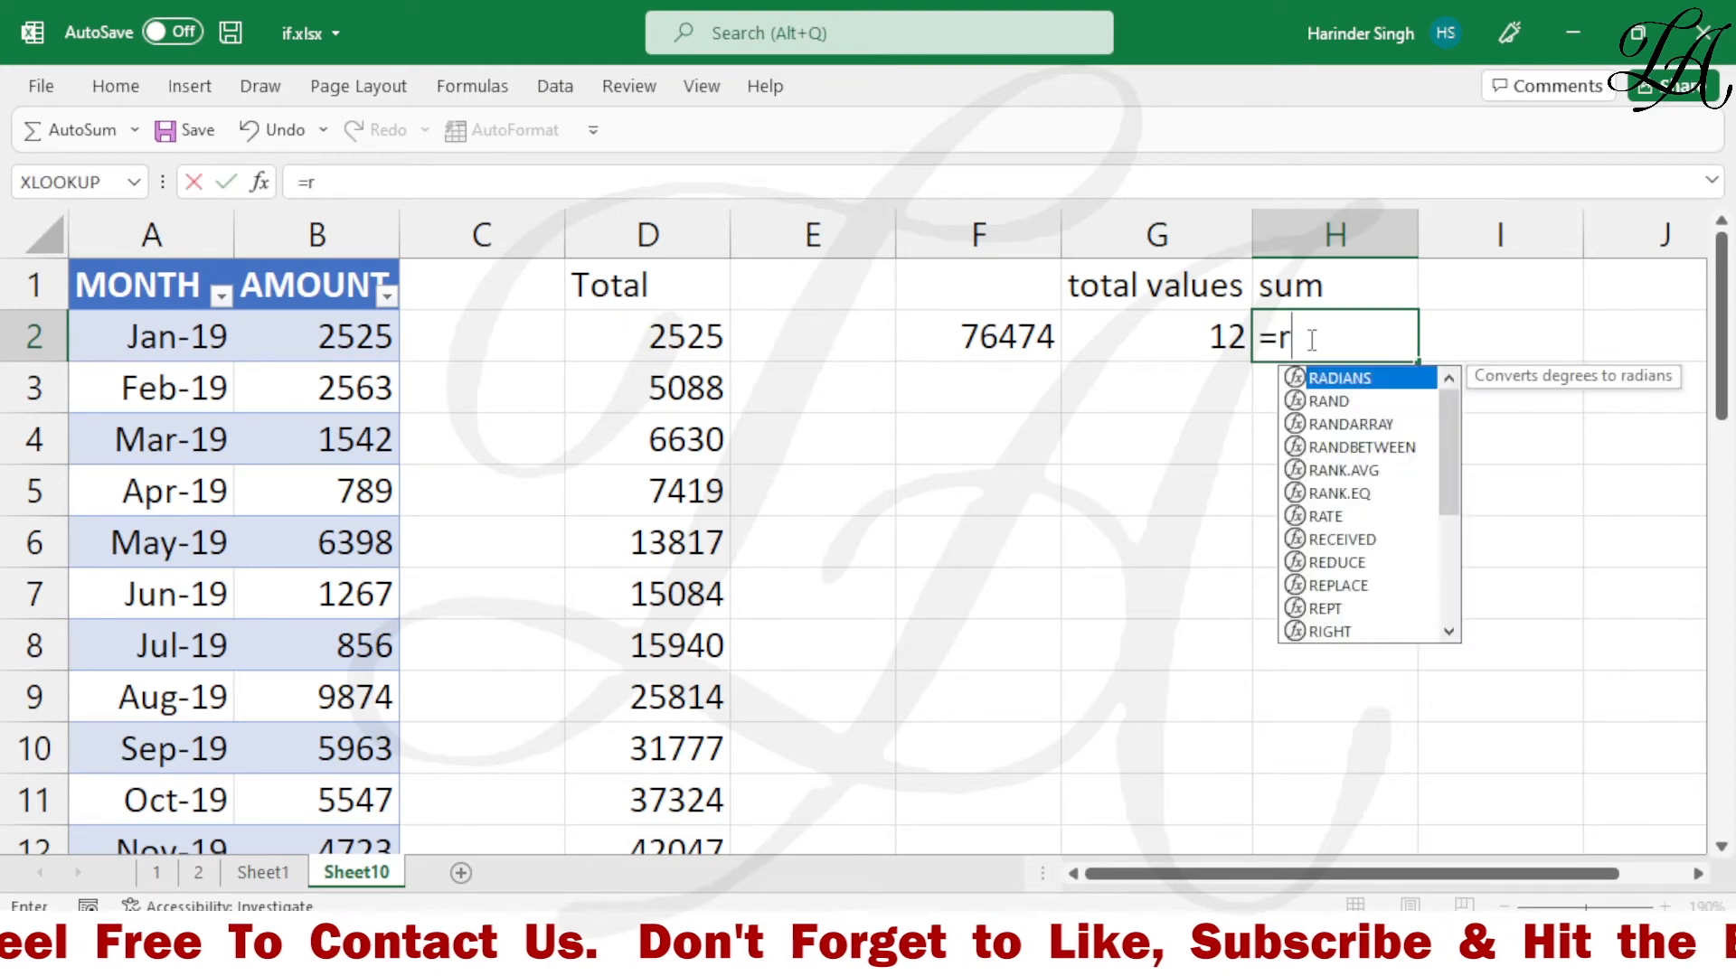
{"action": "type", "text": "educe"}
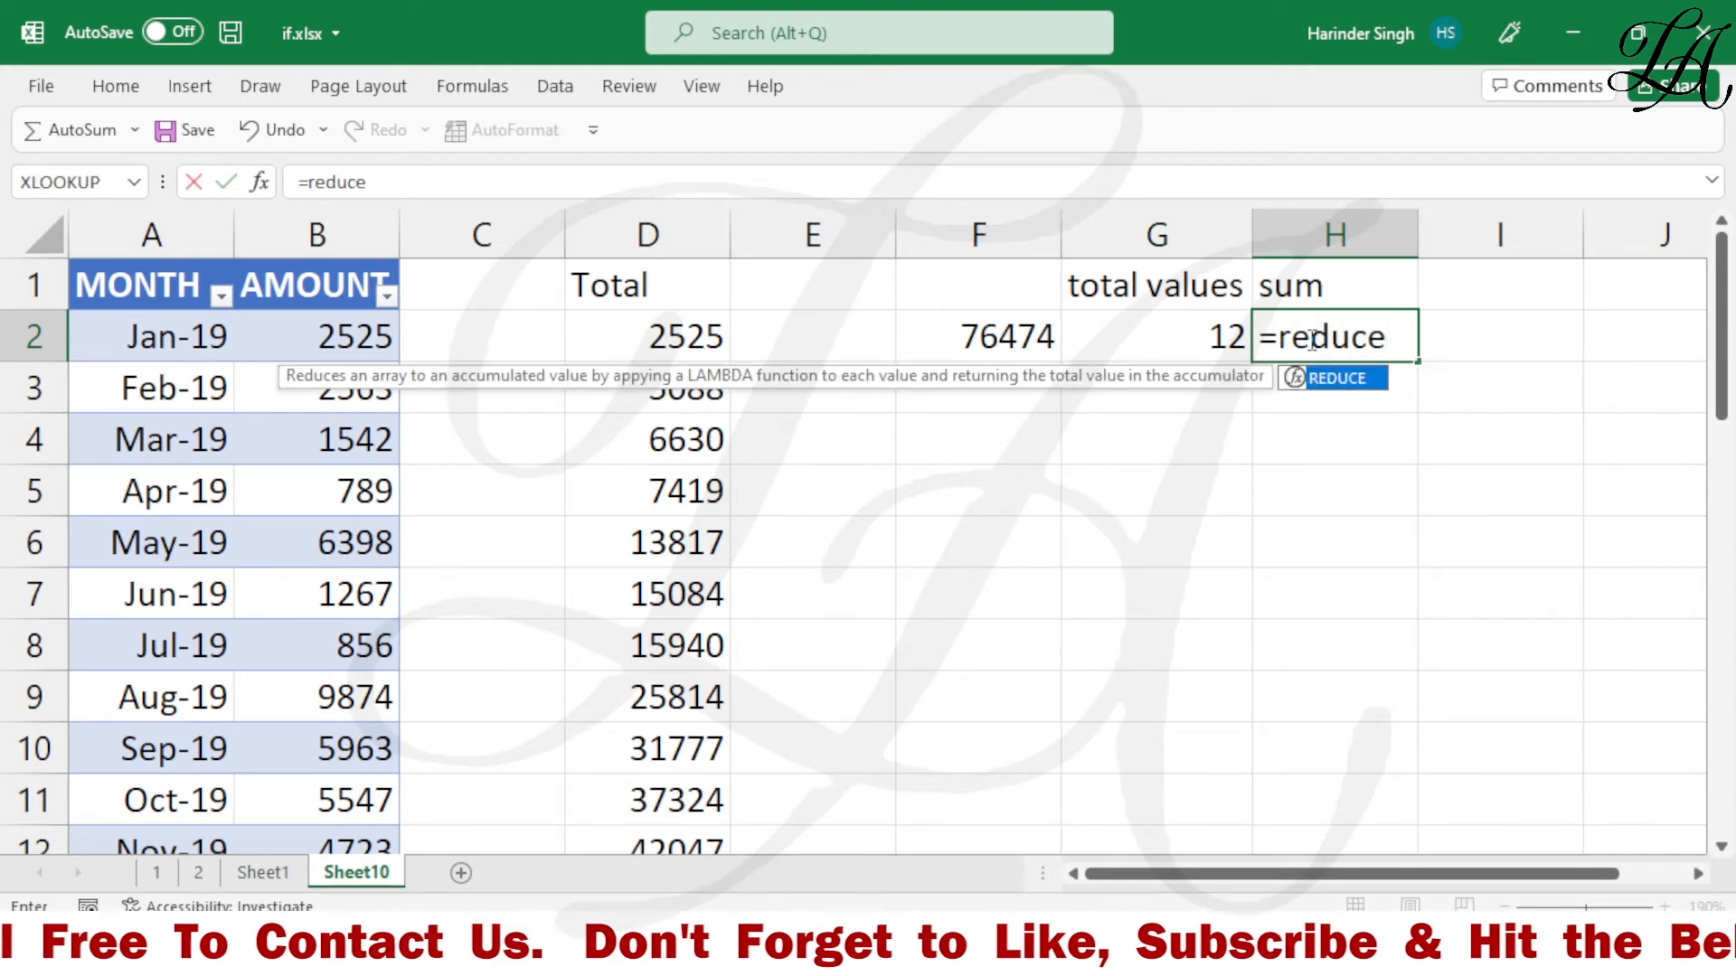
{"action": "type", "text": "("}
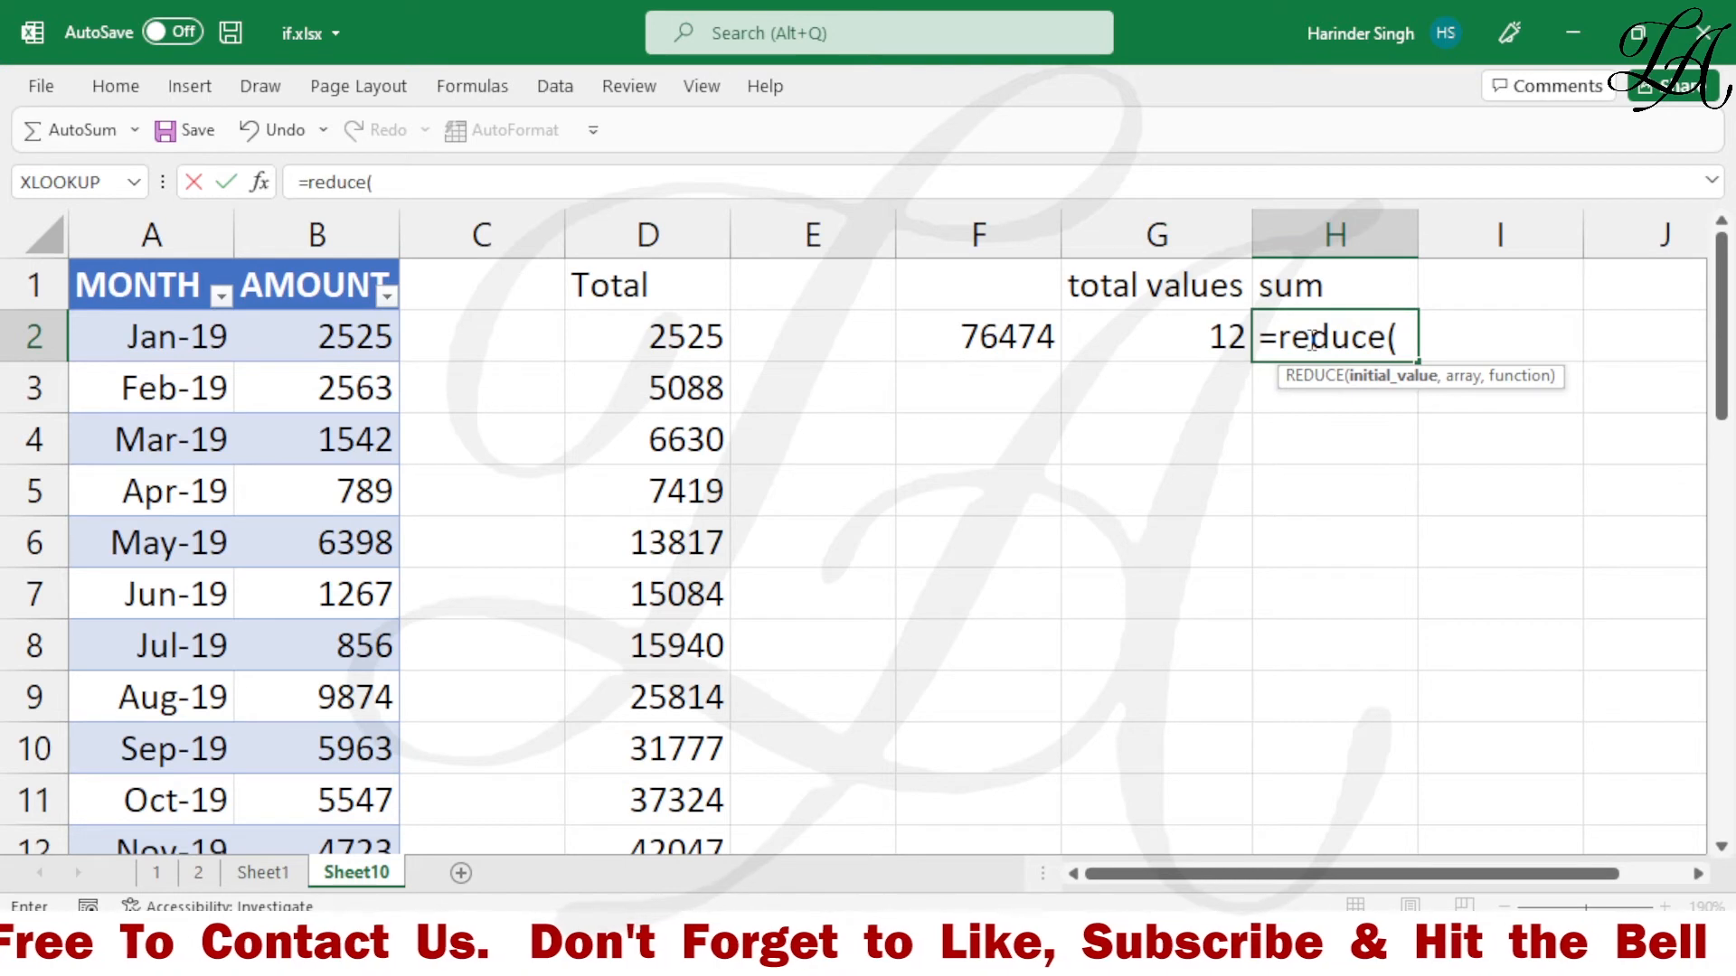
{"action": "type", "text": "0,"}
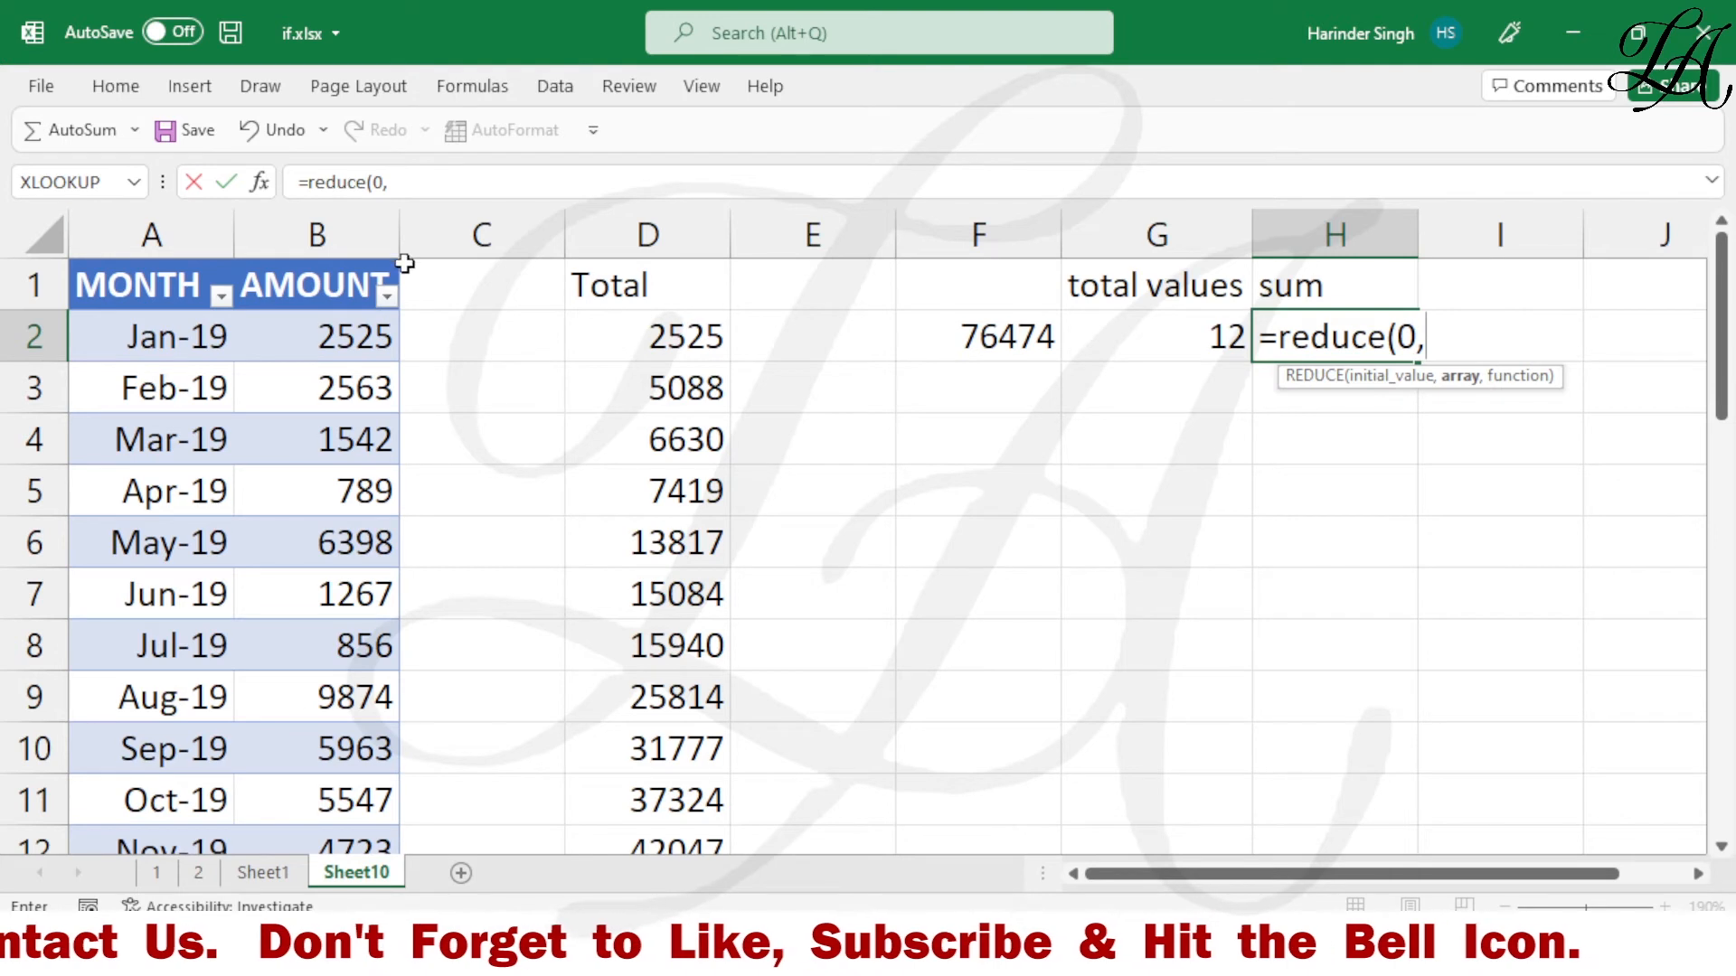
{"action": "left_click", "coordinate": [371, 260]}
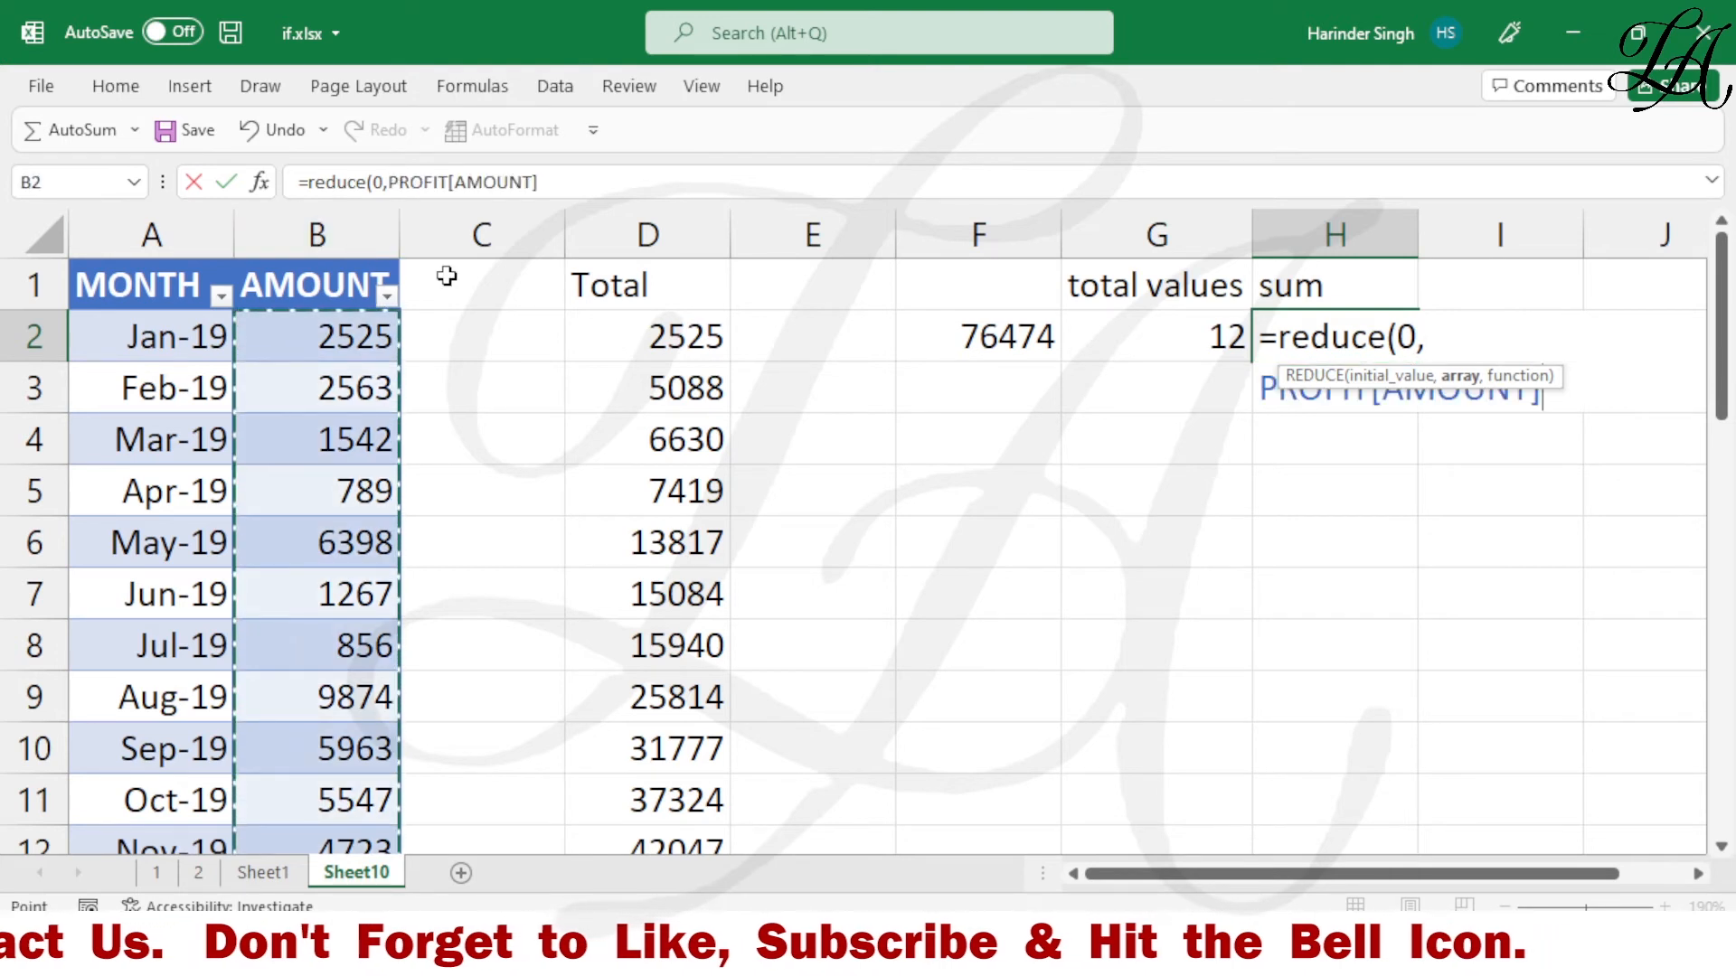
{"action": "type", "text": ","}
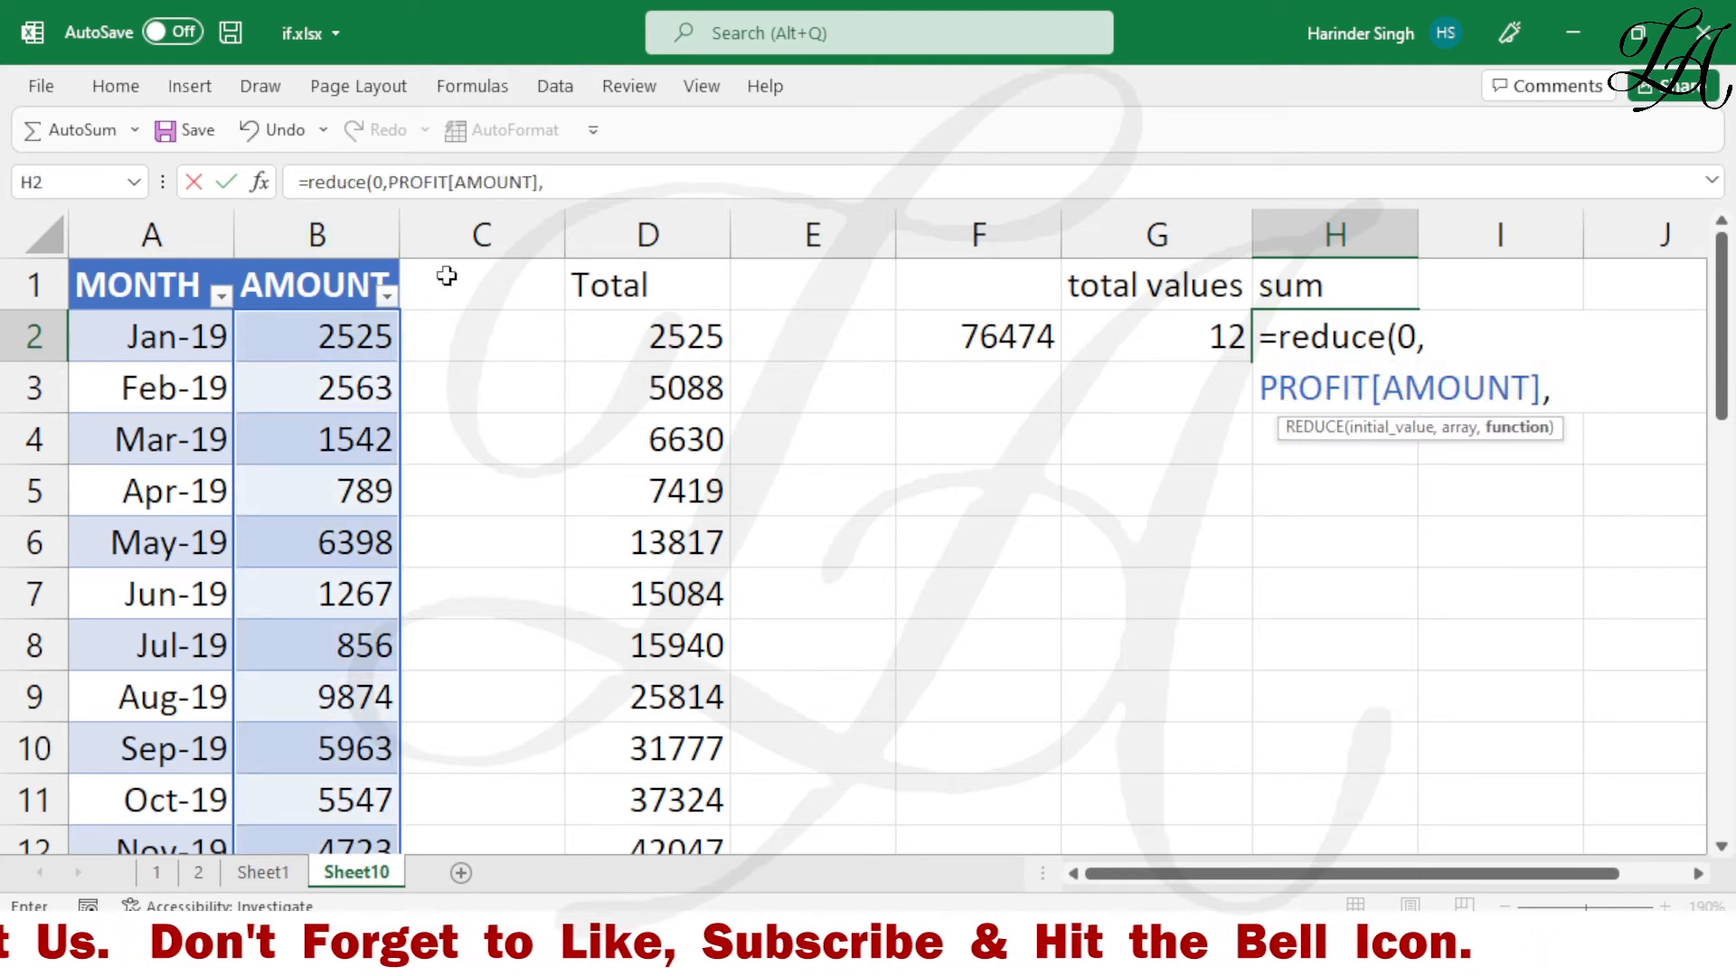
Begin the function argument of H2's REDUCE formula as a lambda with parameters a and b.
{"action": "type", "text": "lamb"}
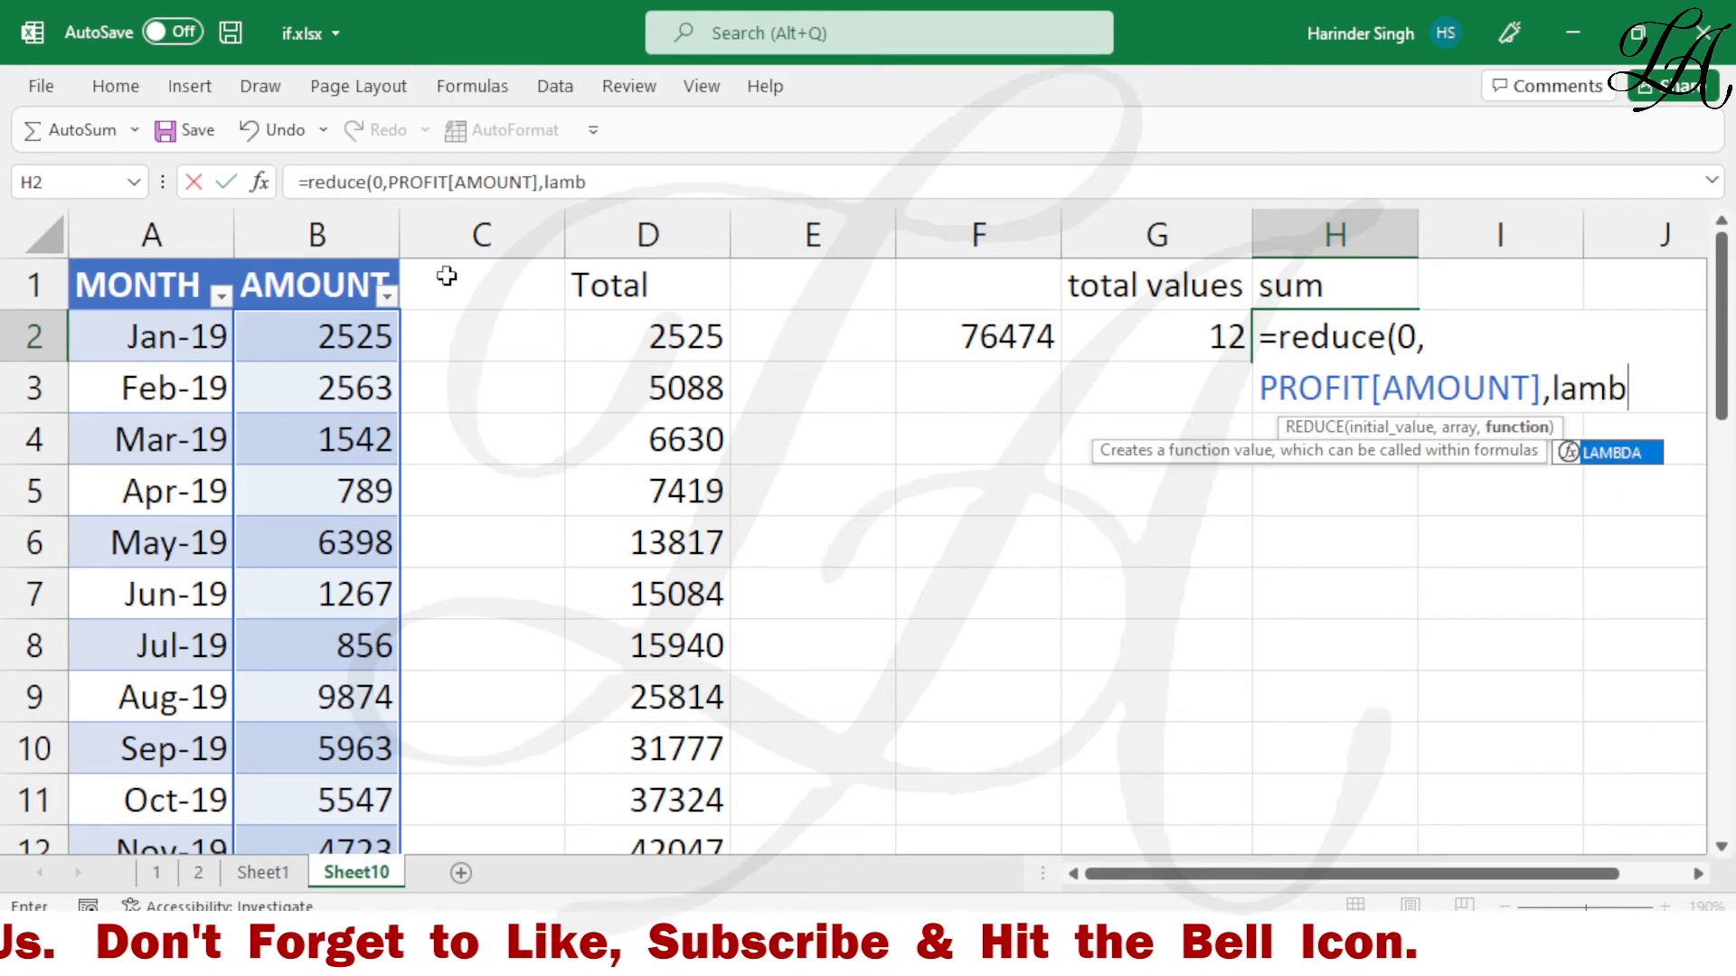
{"action": "type", "text": "da("}
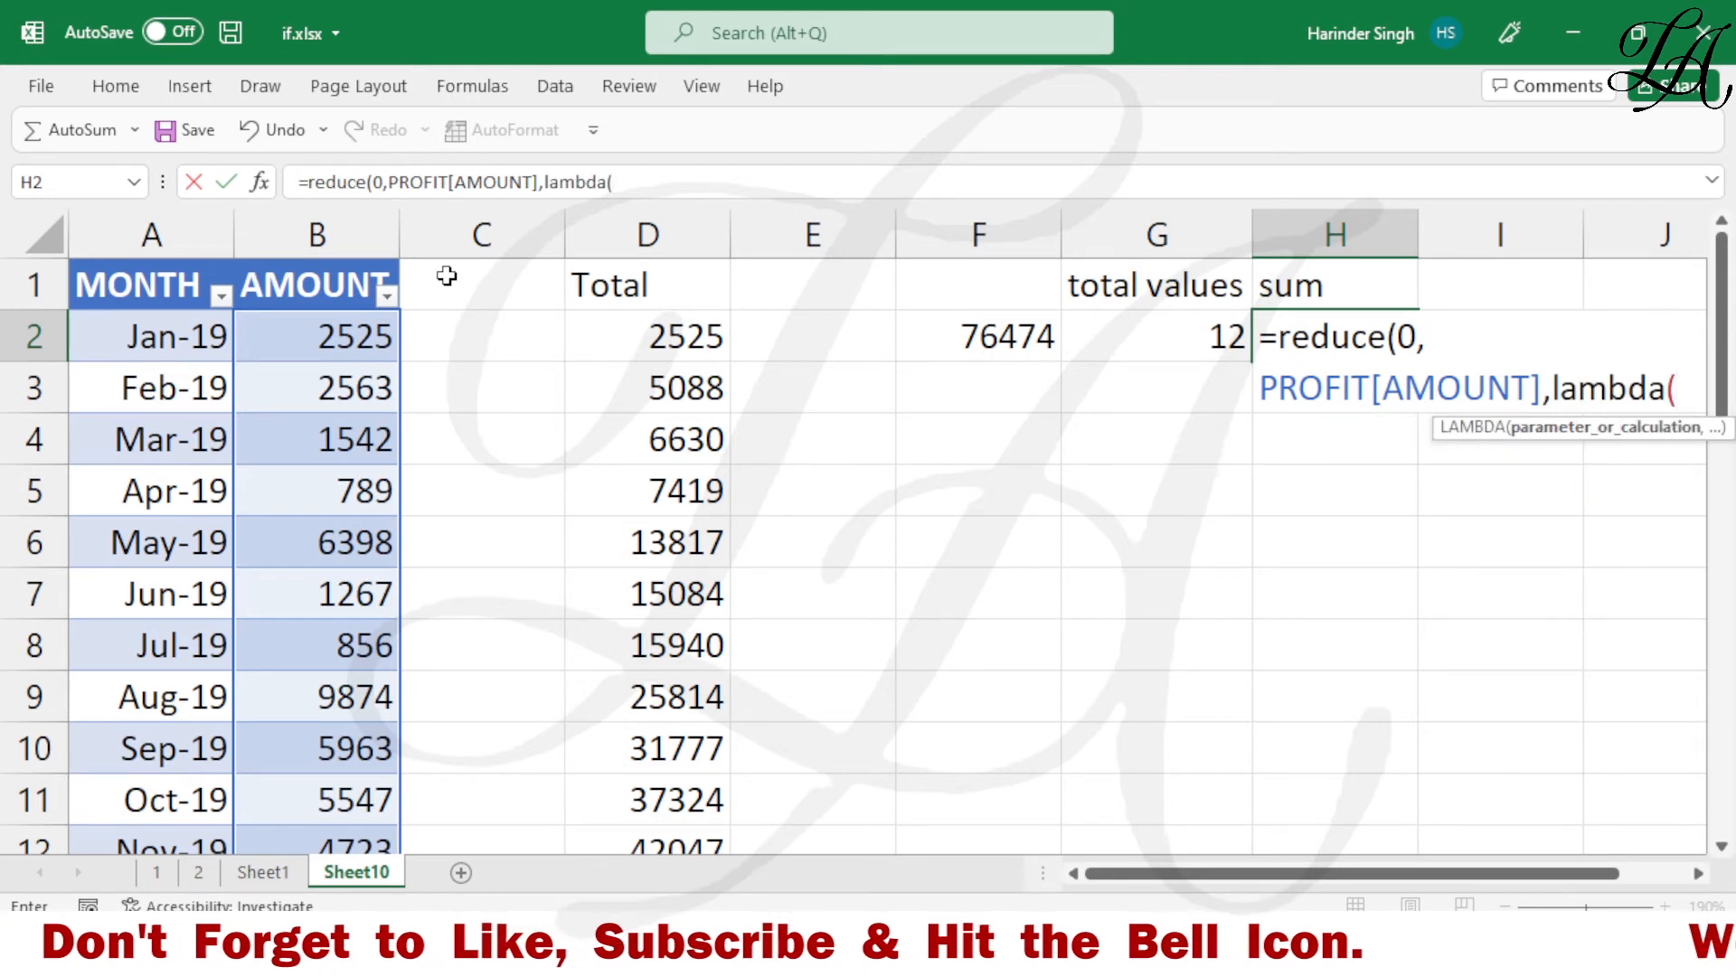
{"action": "type", "text": "a"}
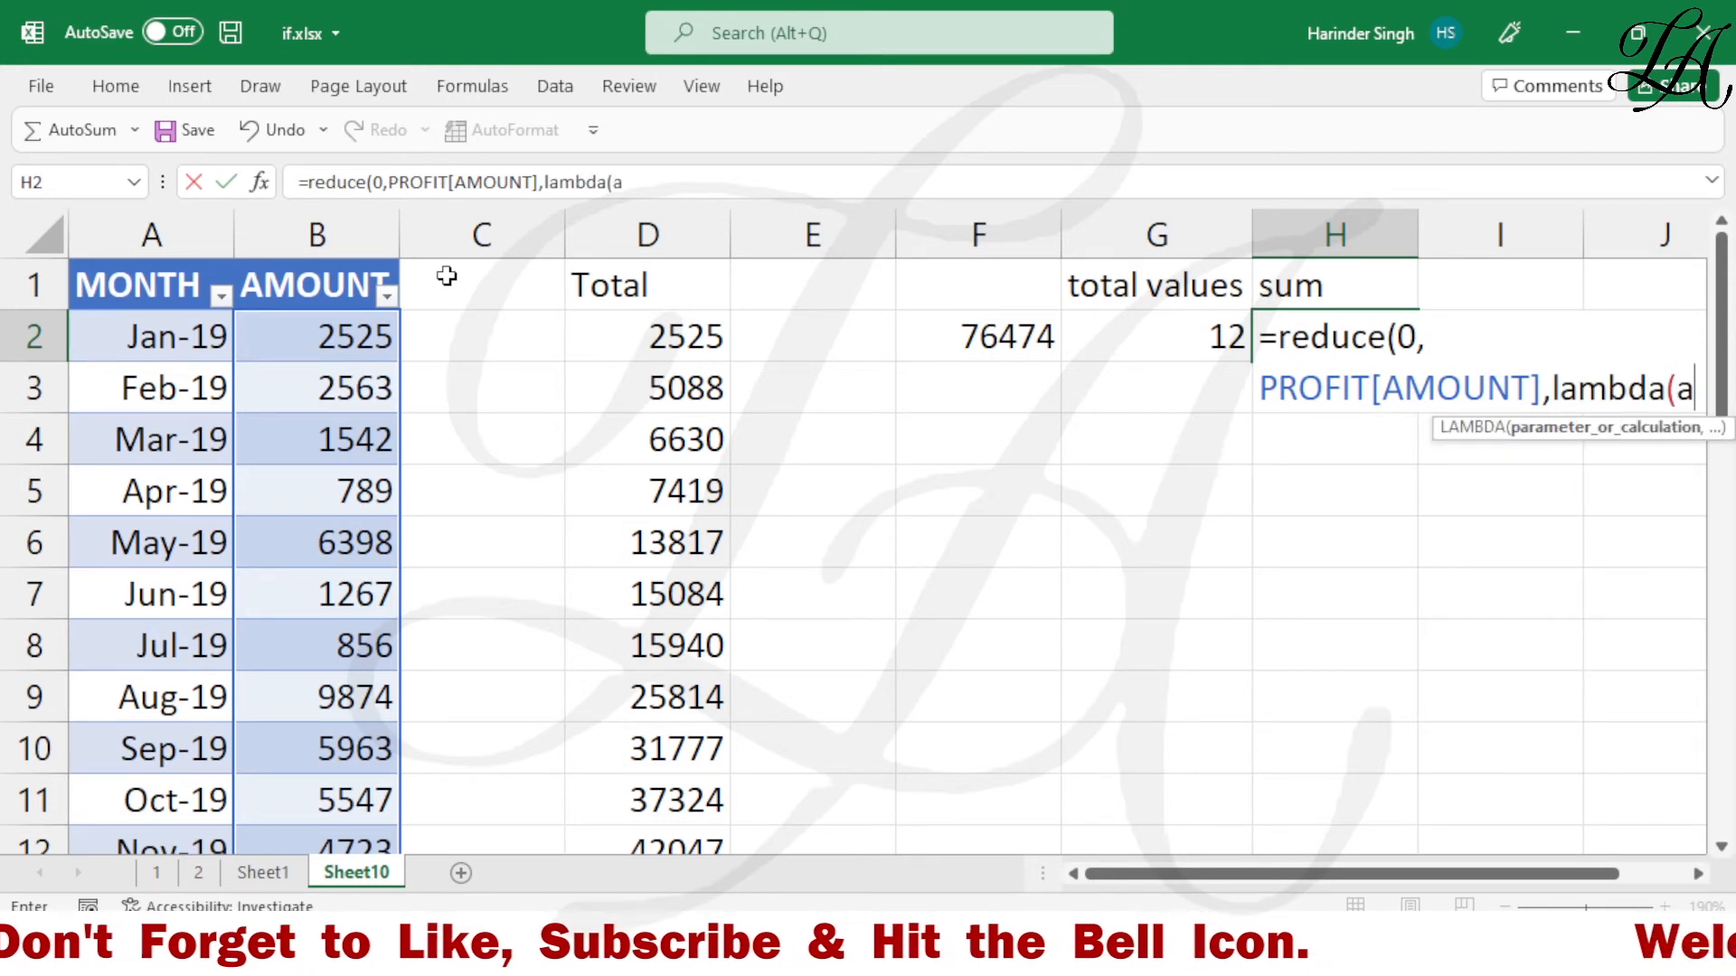
{"action": "type", "text": ",b,"}
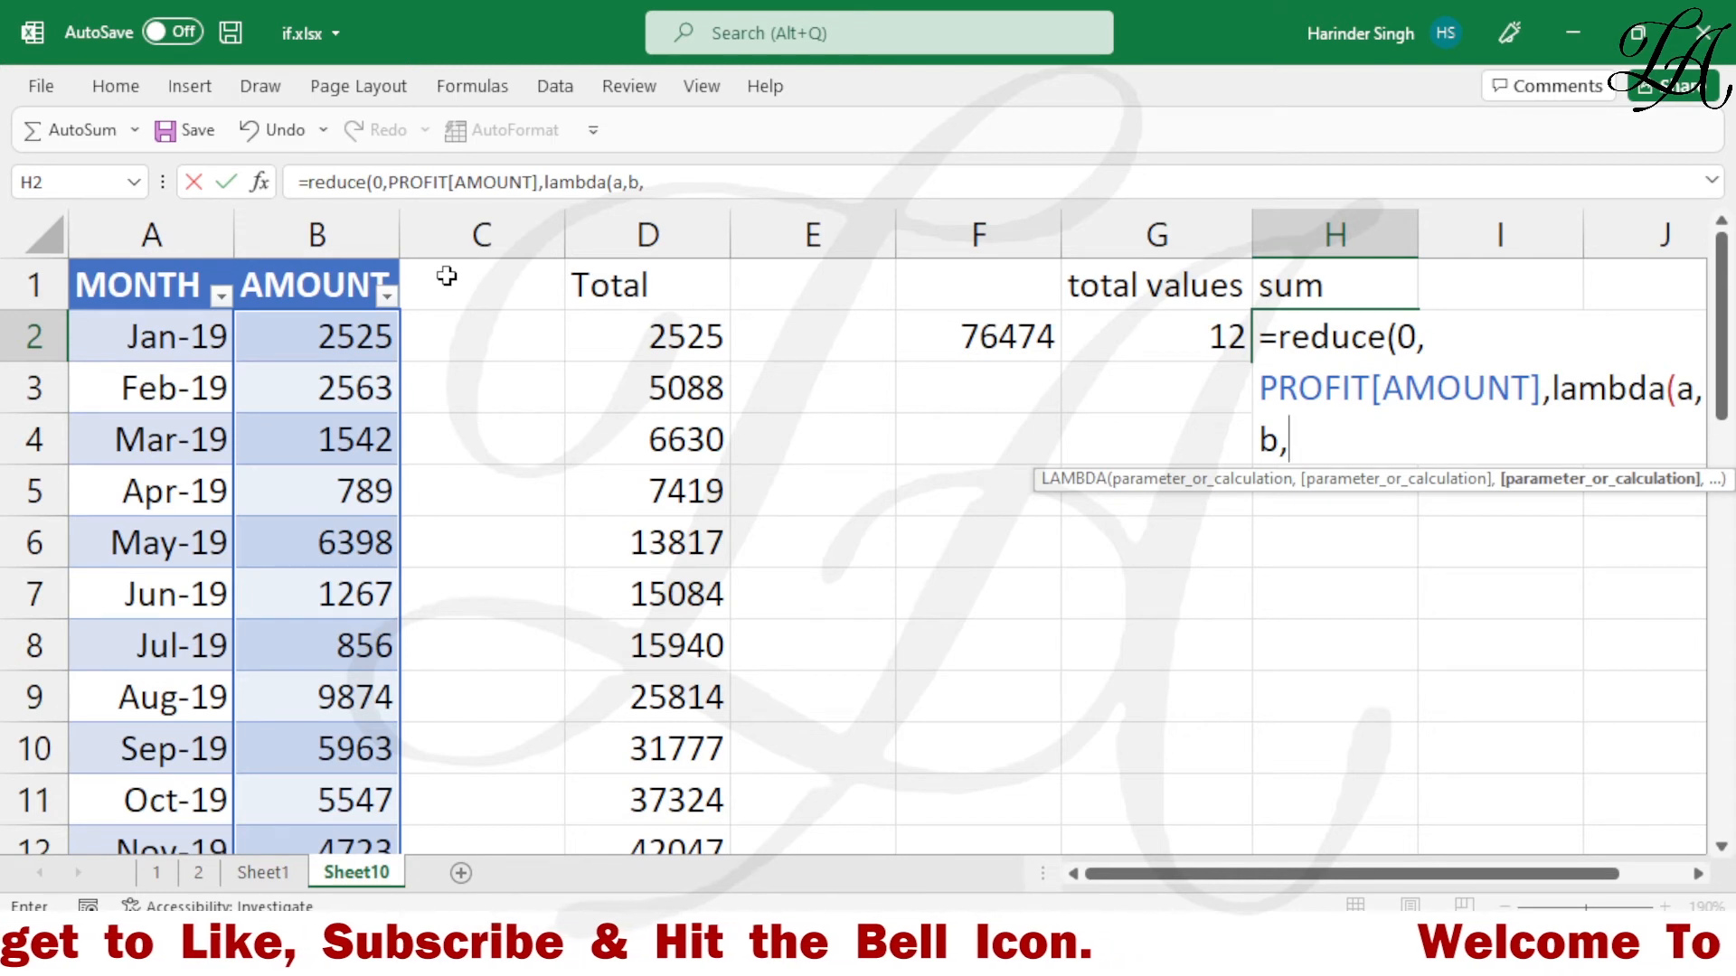
Enter if(b>2000) as the start of the calculation in H2's lambda.
{"action": "type", "text": "if"}
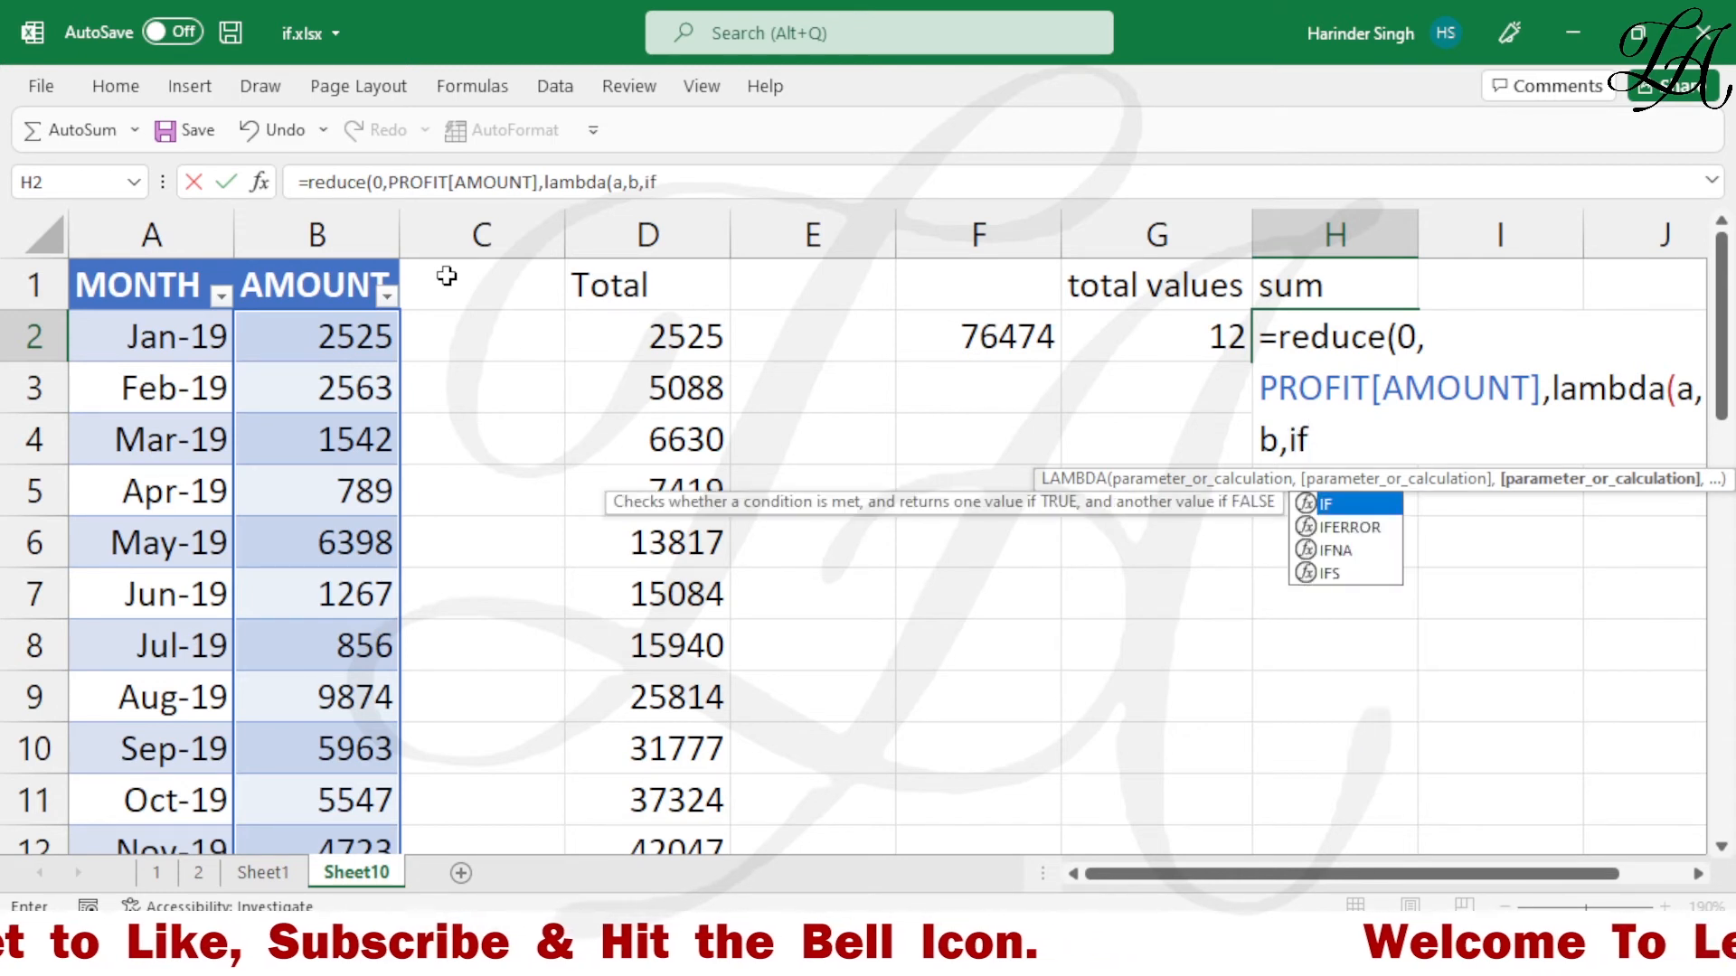
{"action": "type", "text": "("}
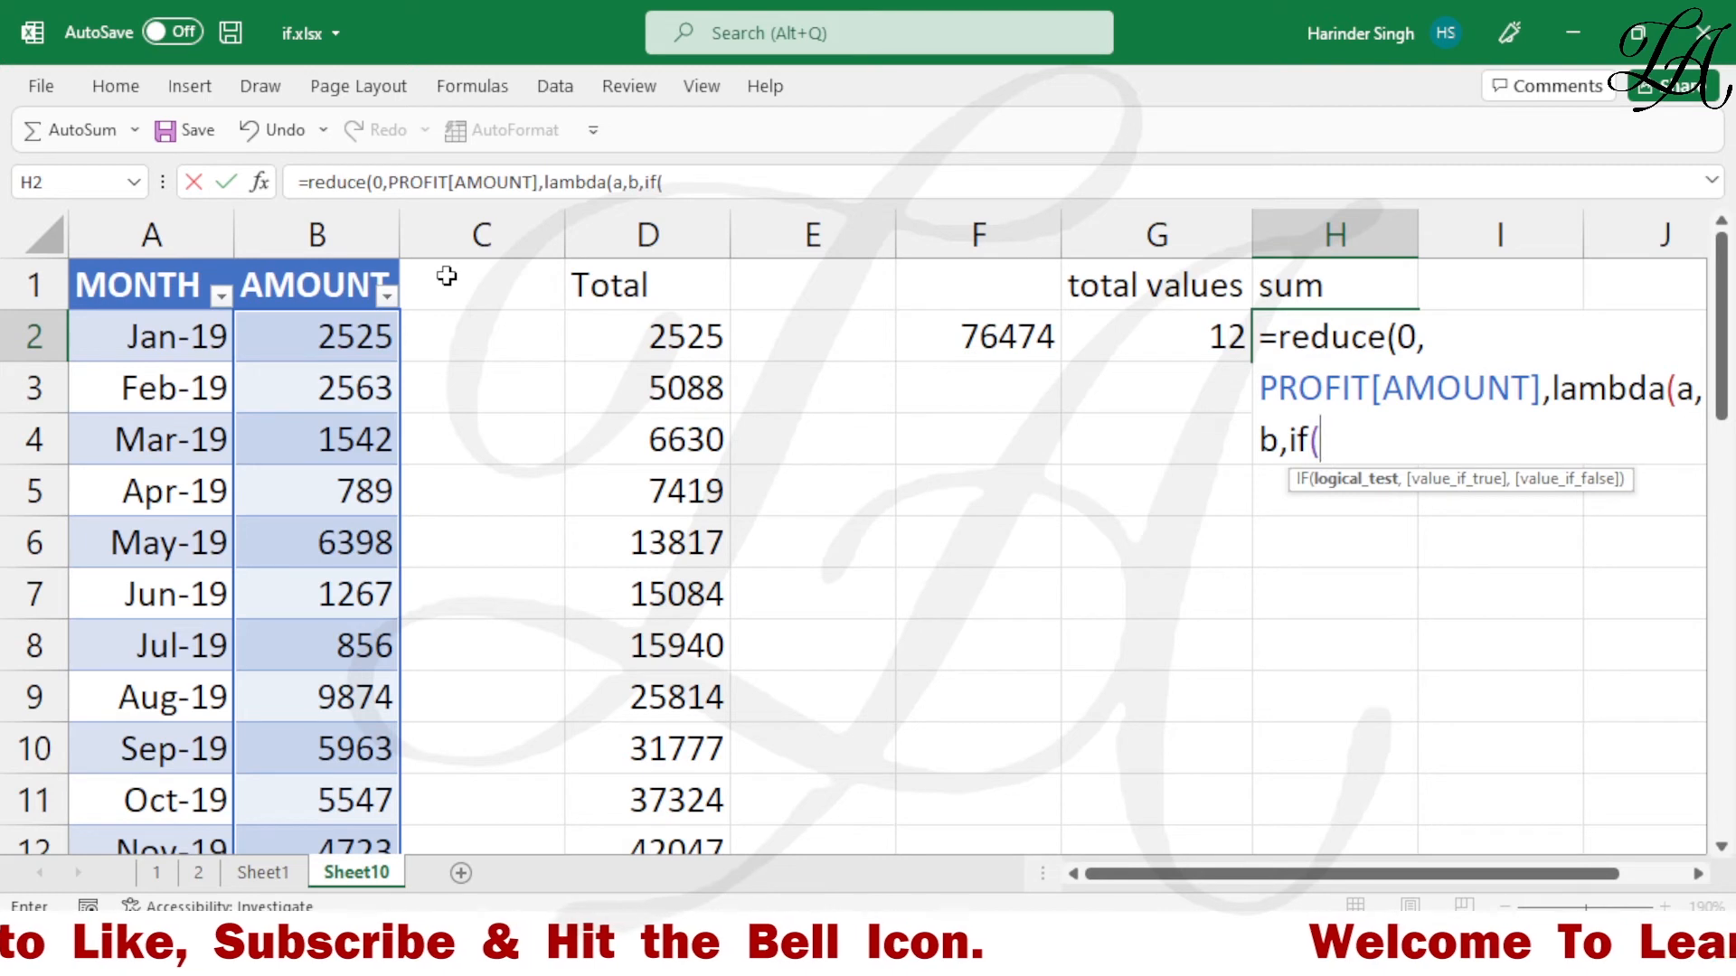
{"action": "type", "text": "b"}
{"action": "type", "text": ">2"}
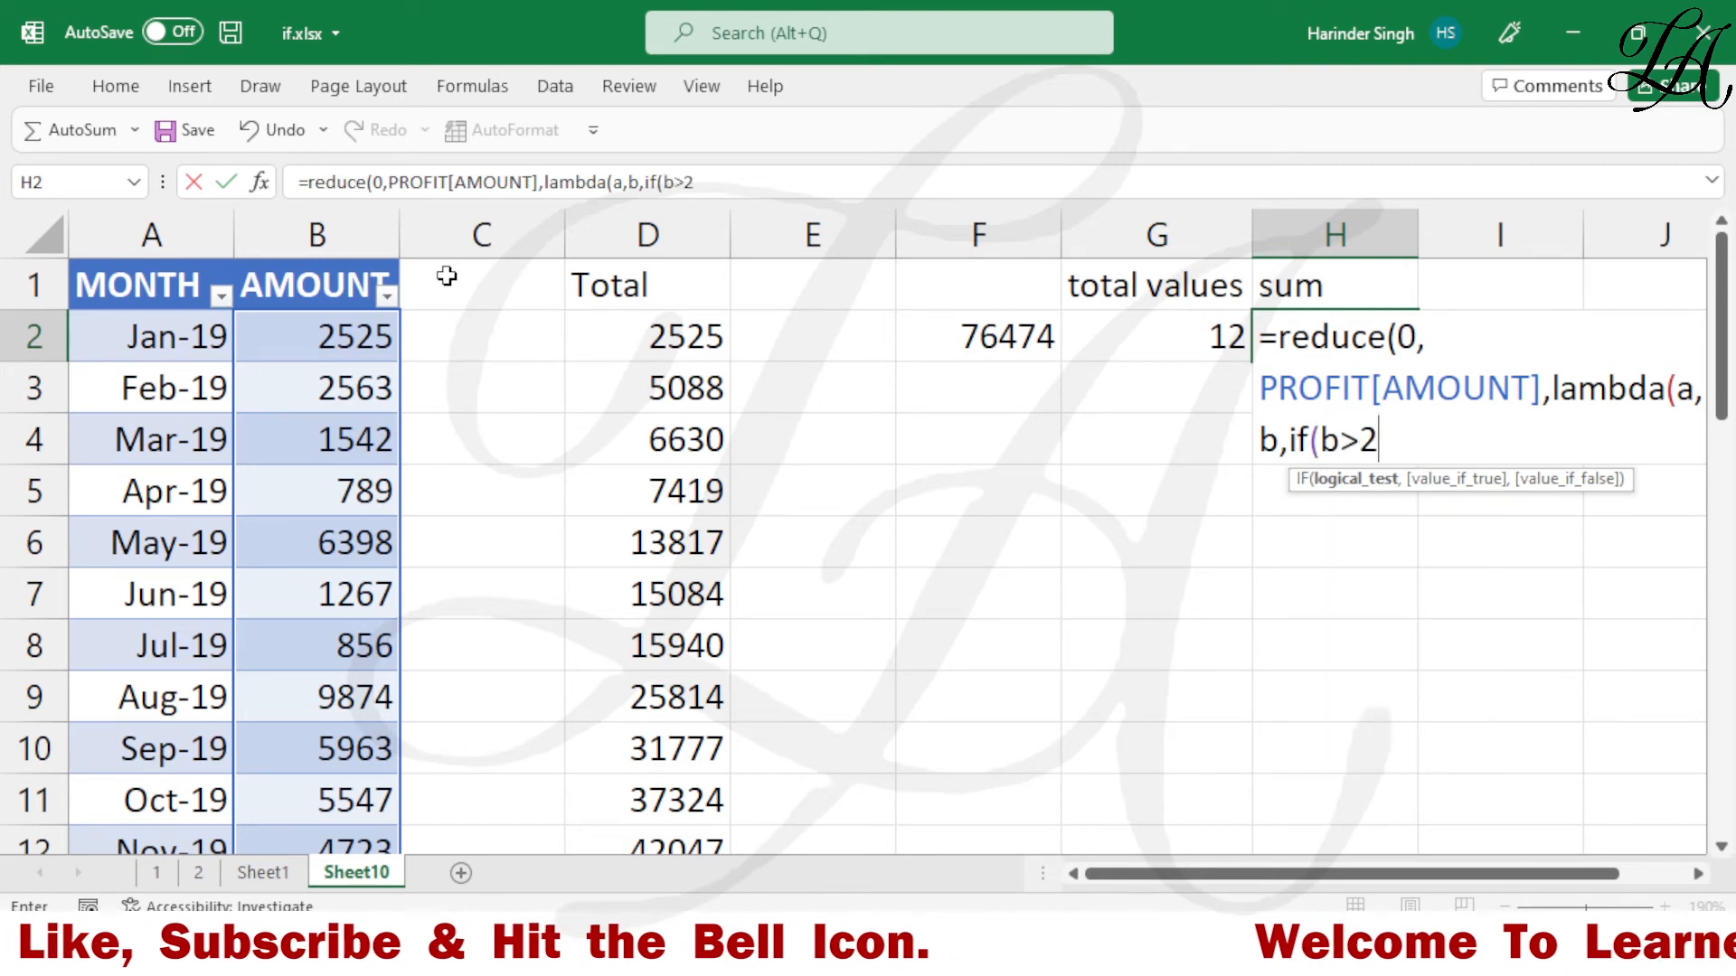
{"action": "type", "text": "000"}
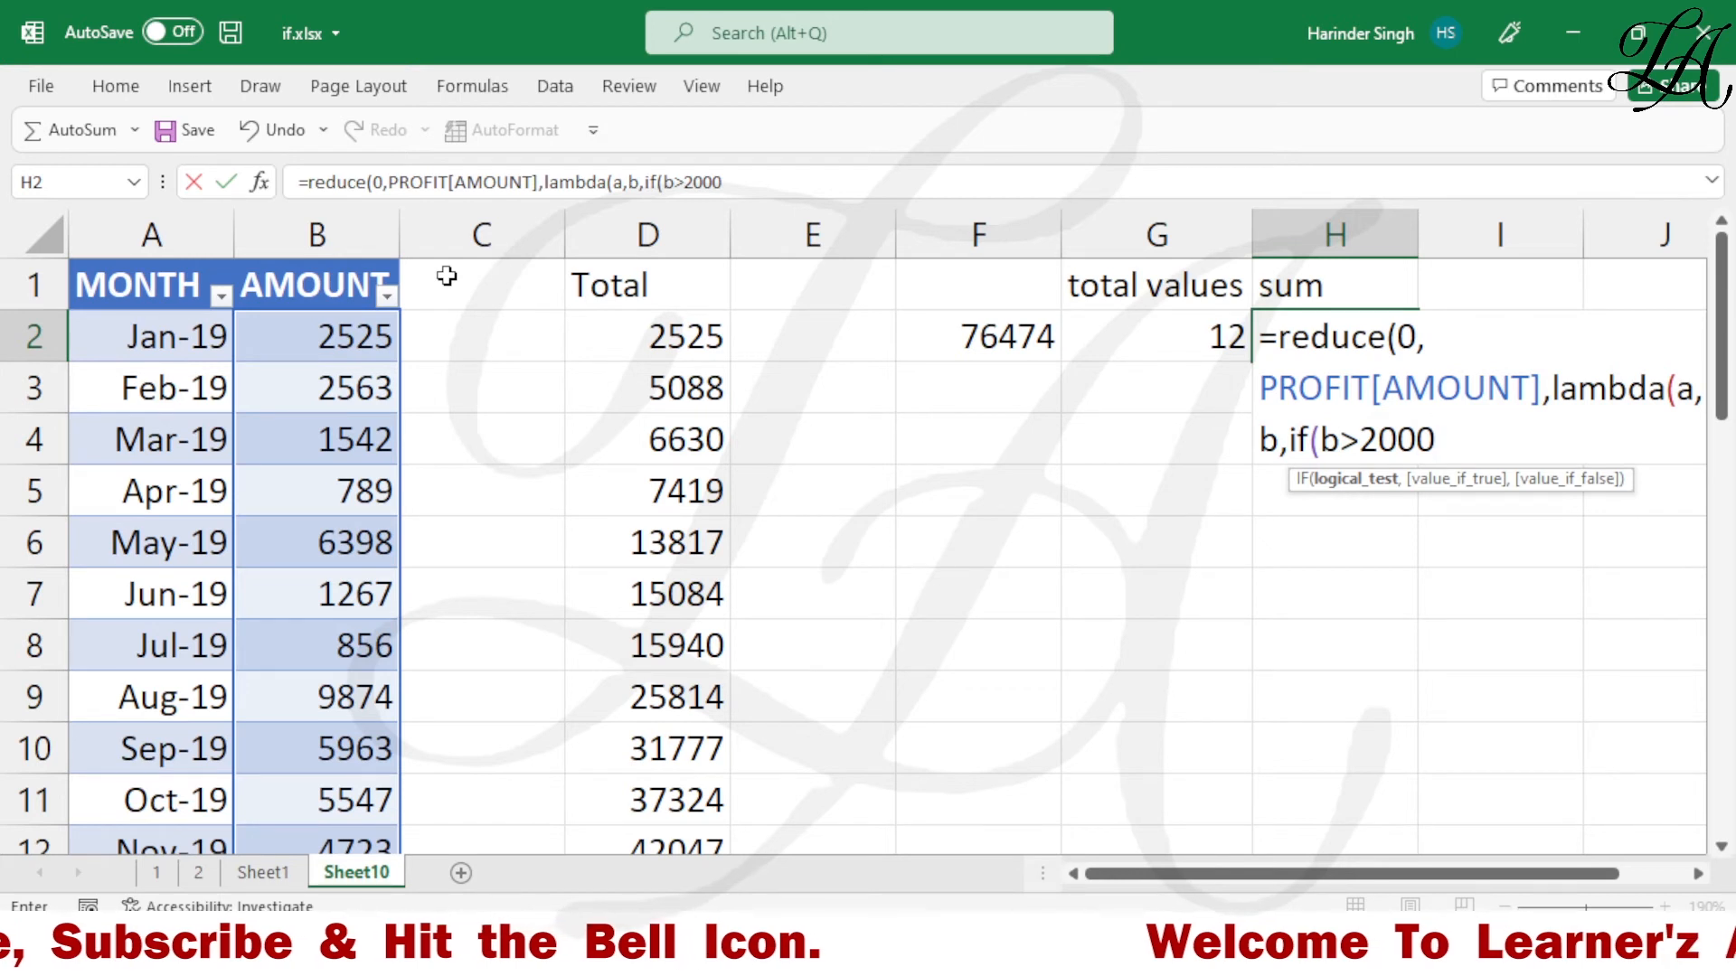
{"action": "type", "text": ")"}
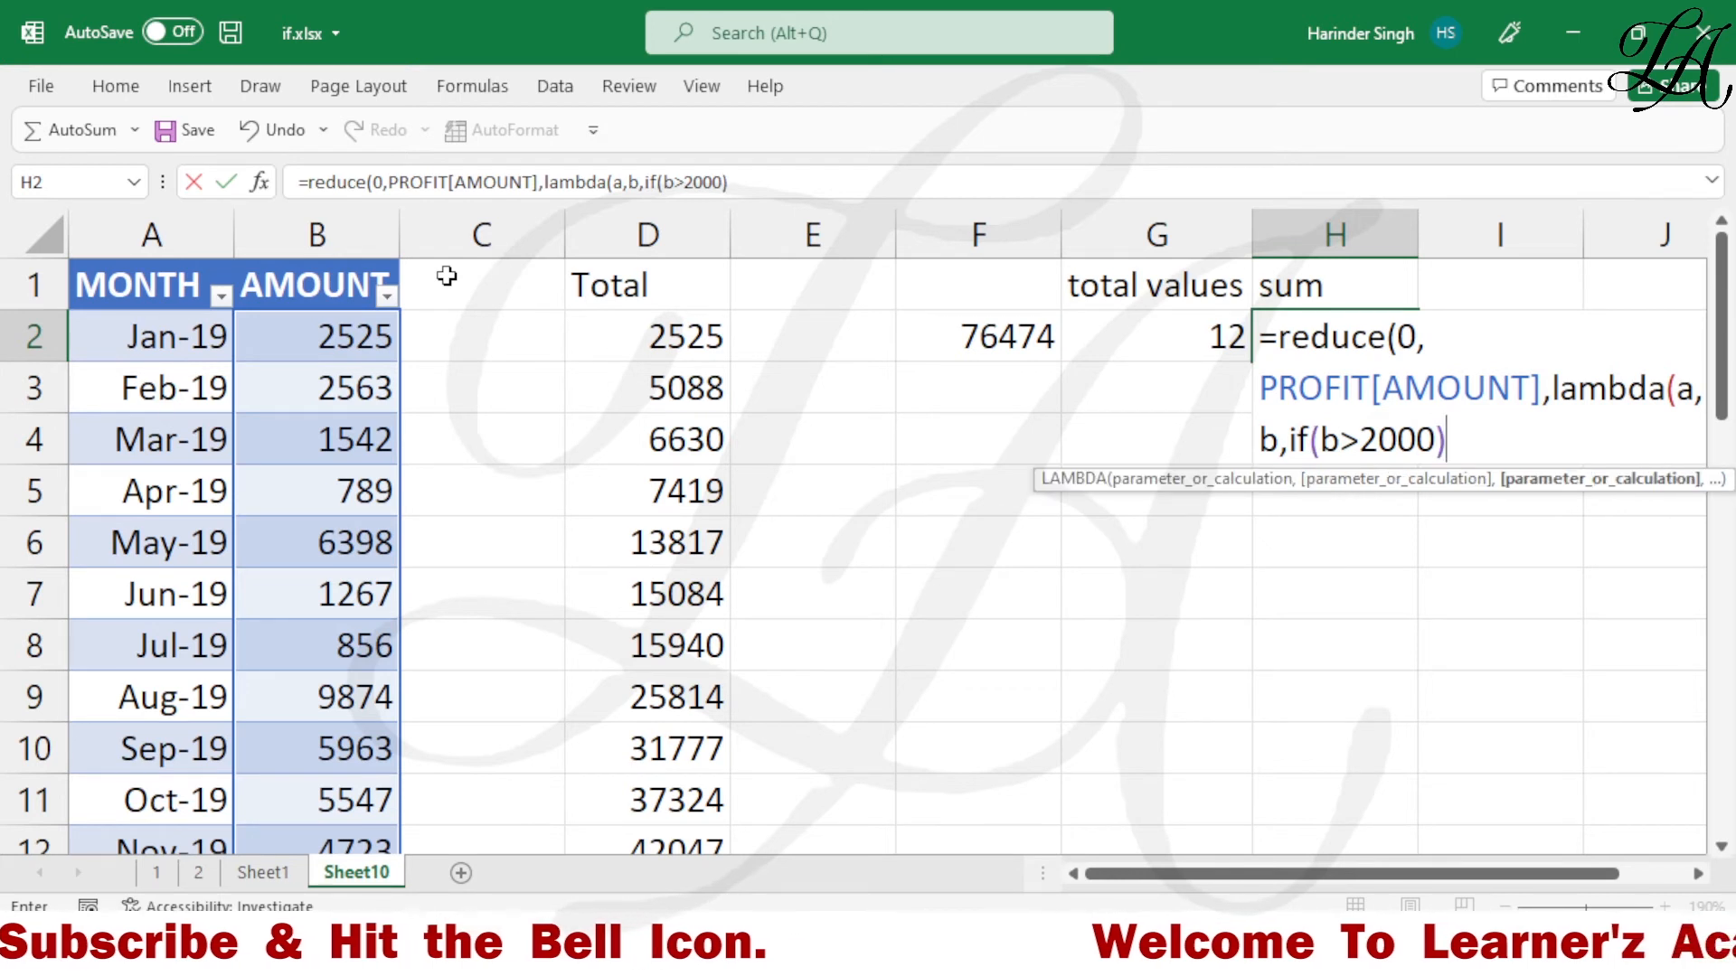
Append the arguments a+b and a after the IF test, close H2's formula with three parentheses and try to commit it.
{"action": "type", "text": ","}
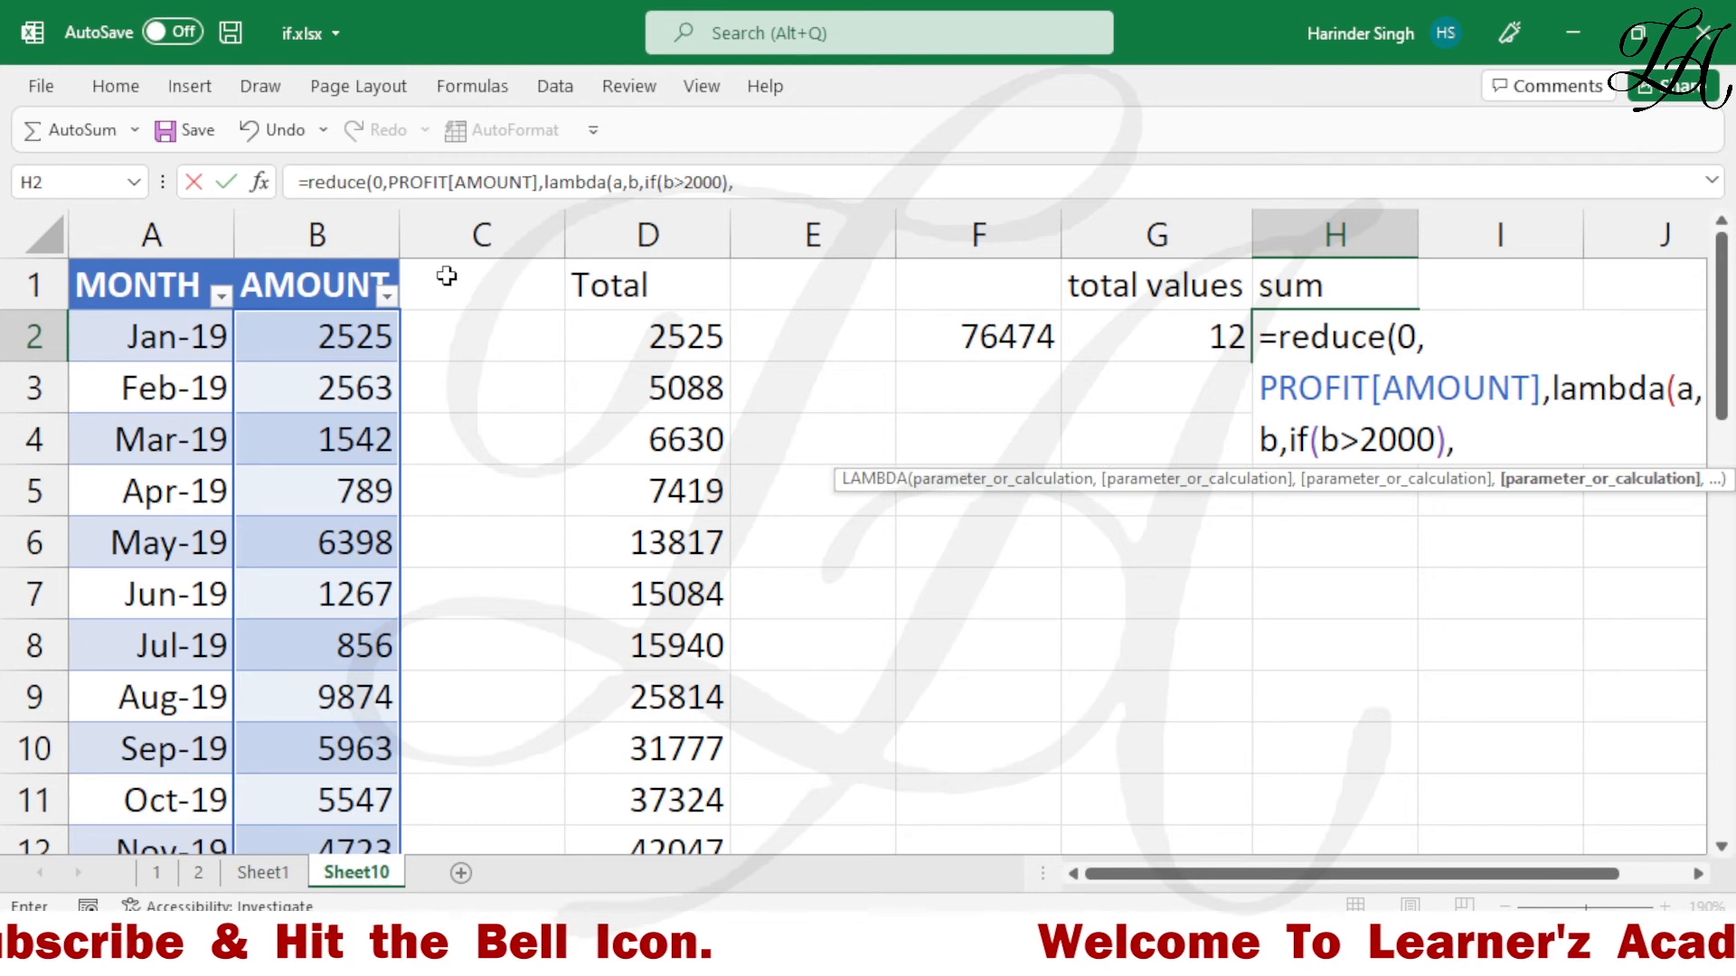
{"action": "type", "text": "a"}
{"action": "type", "text": "+"}
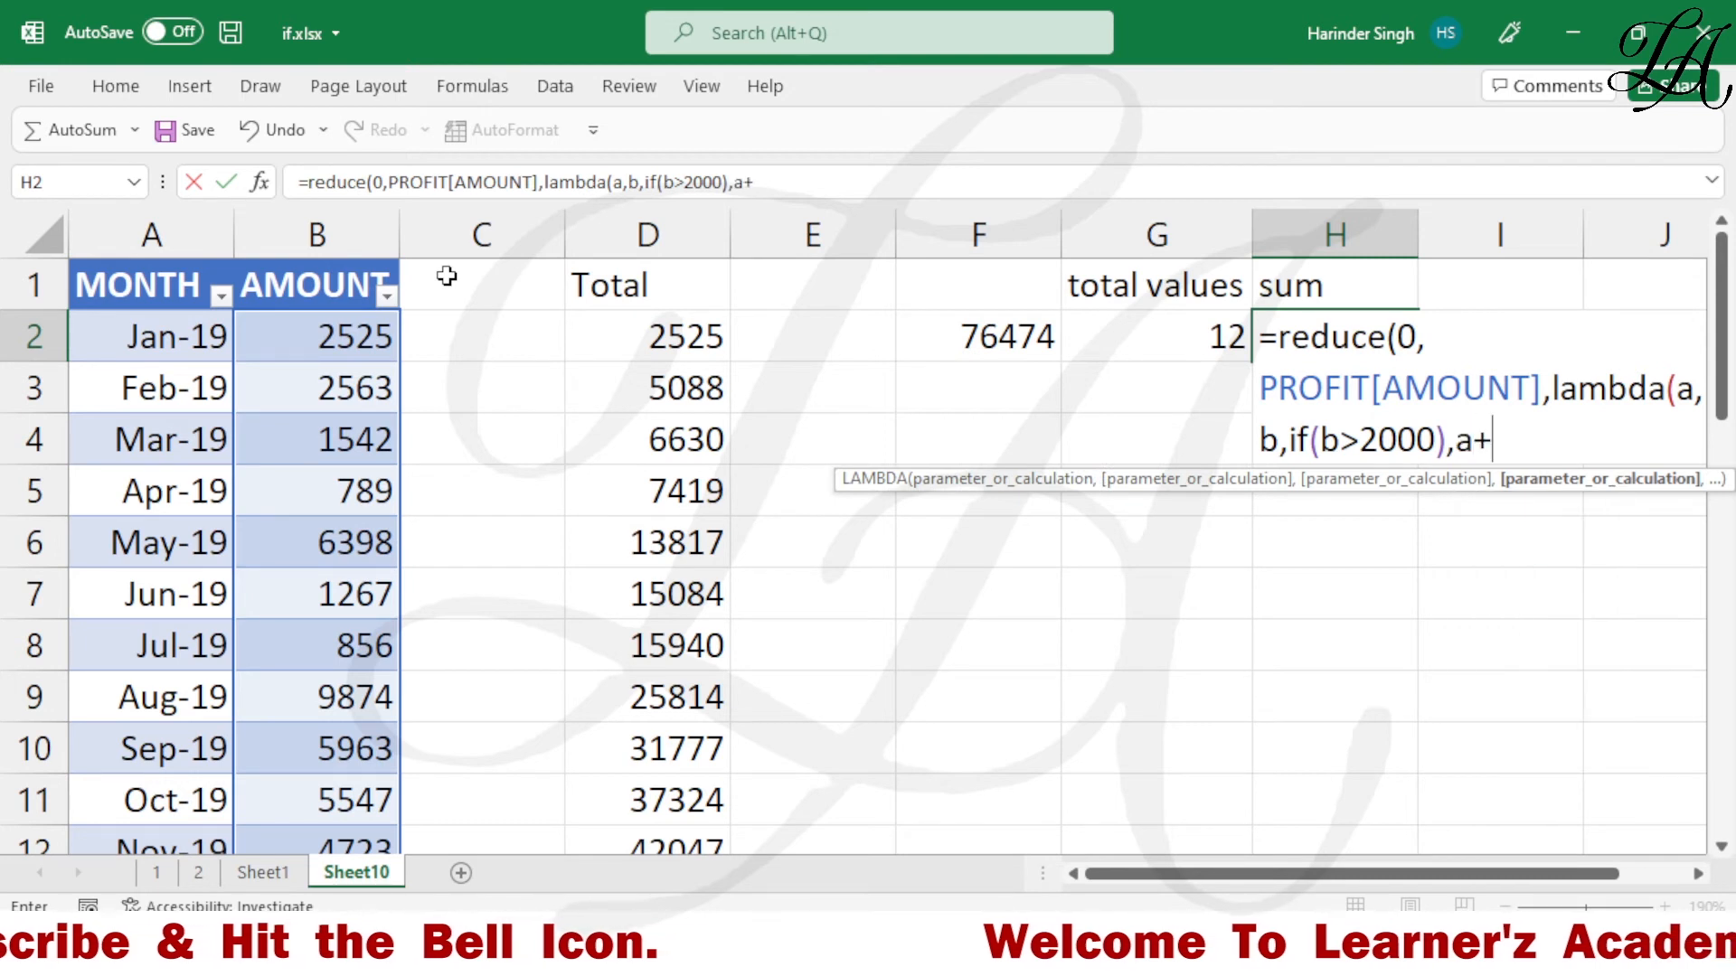
{"action": "type", "text": "b,a)"}
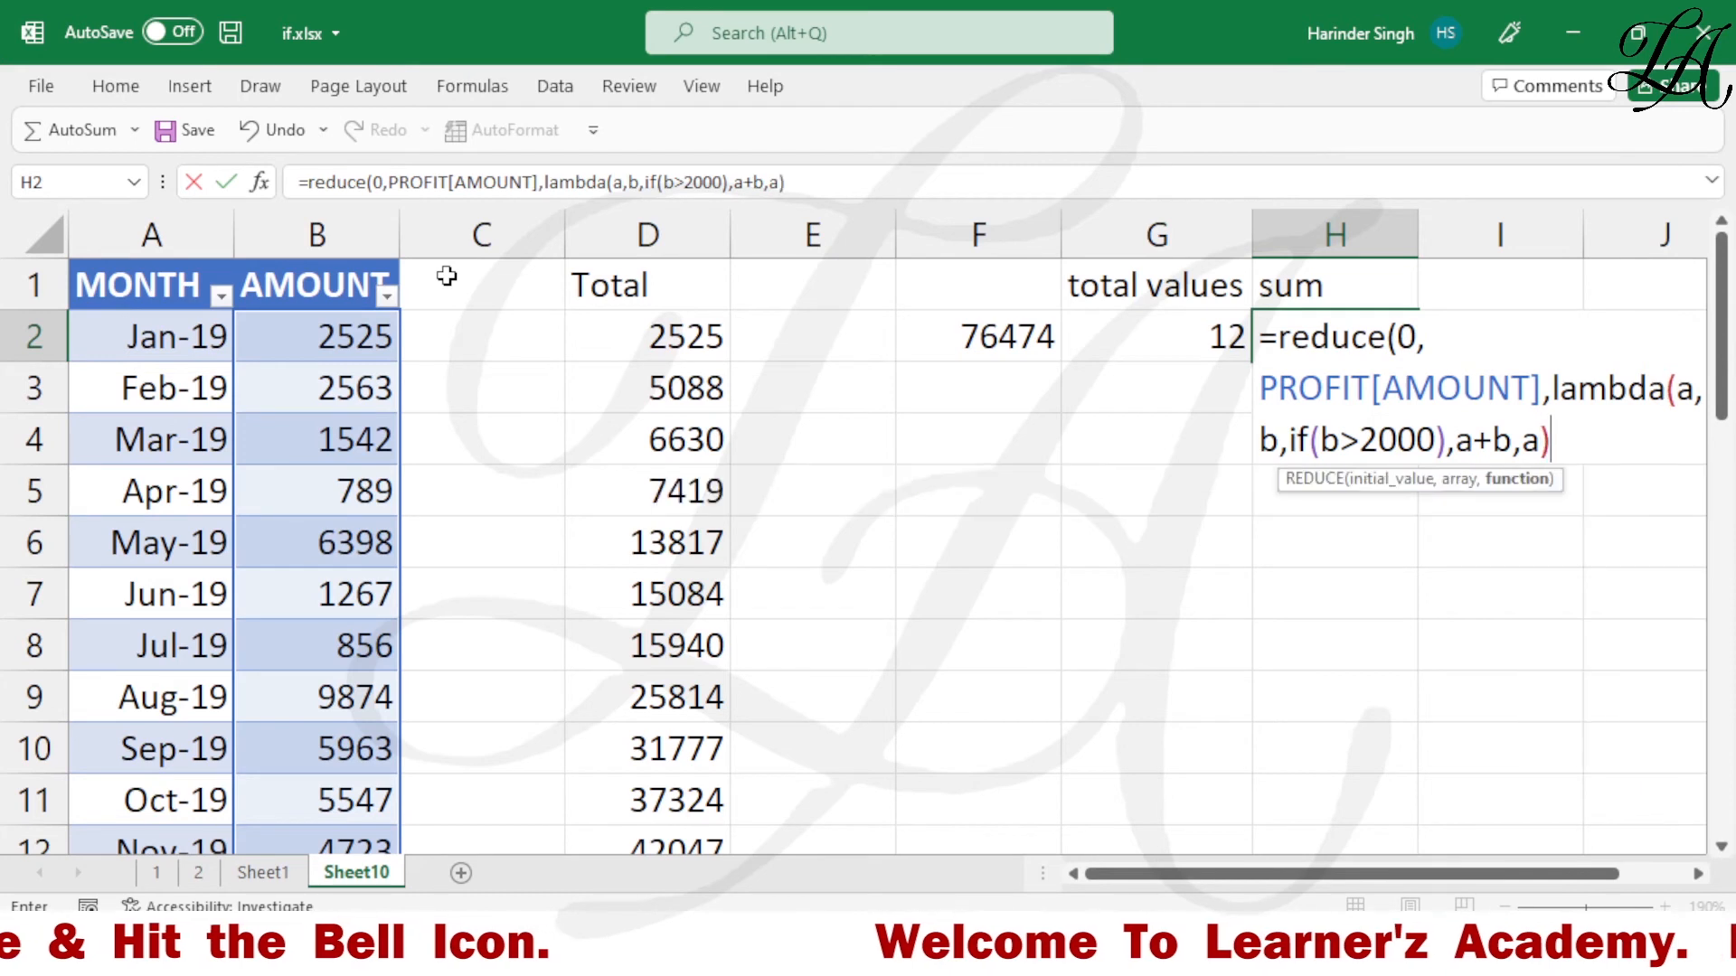
{"action": "type", "text": "))"}
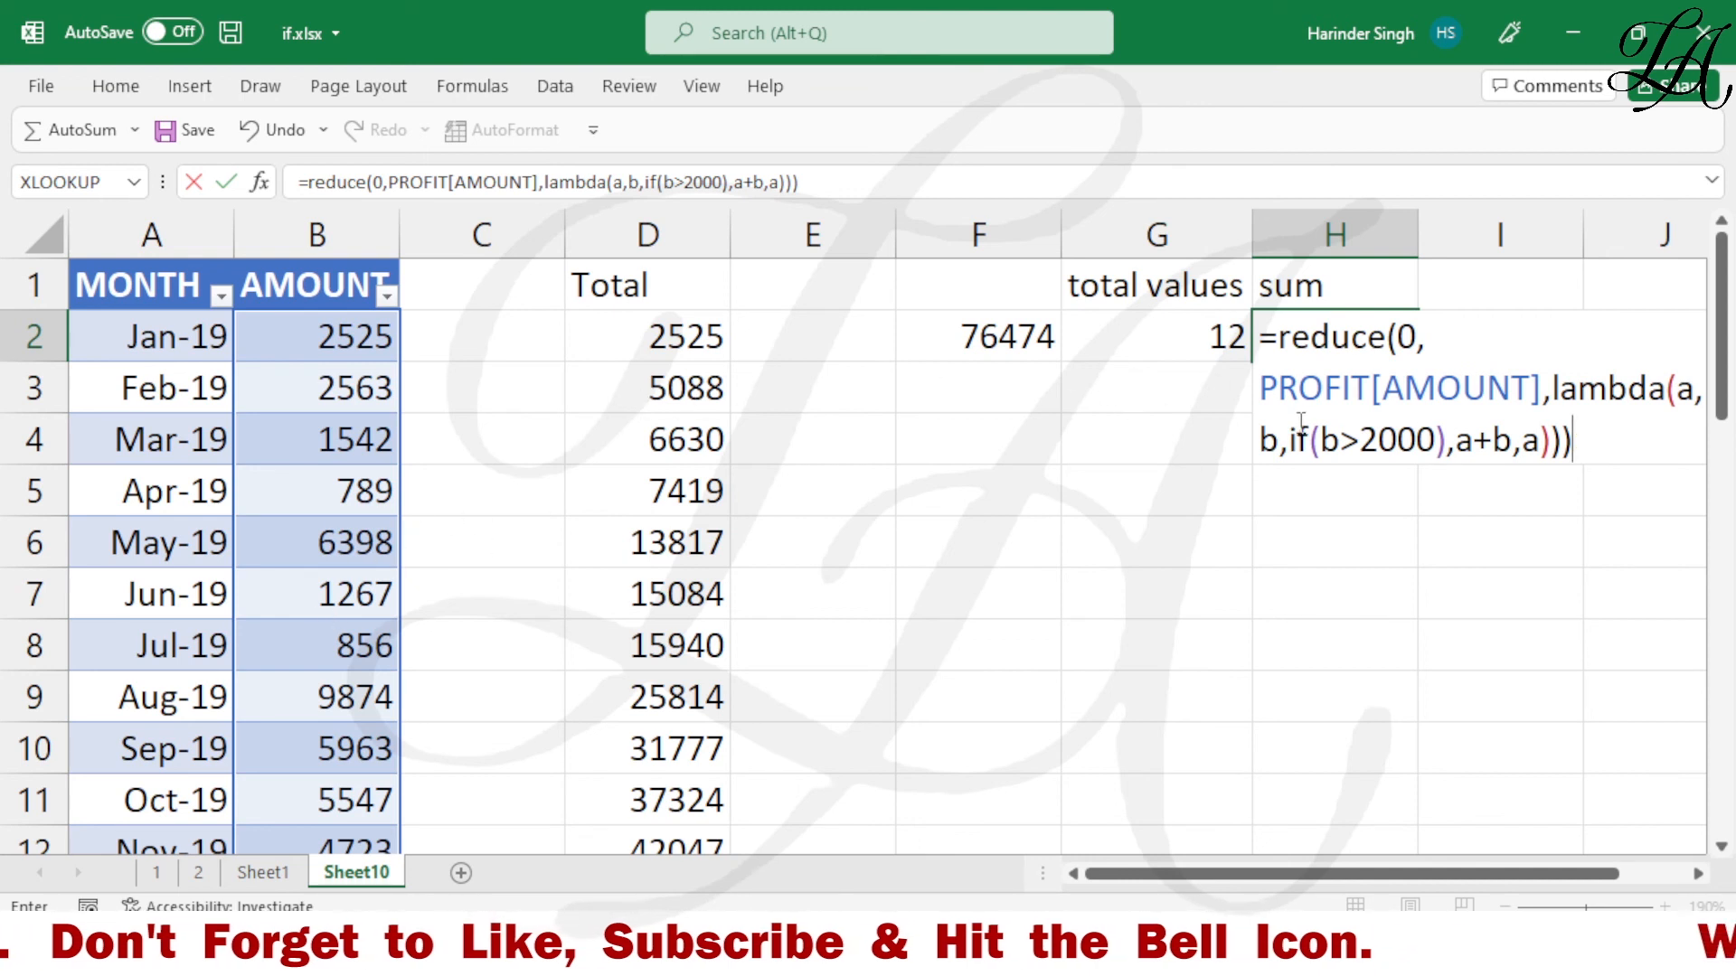
{"action": "key", "text": "Return"}
{"action": "key", "text": "Return"}
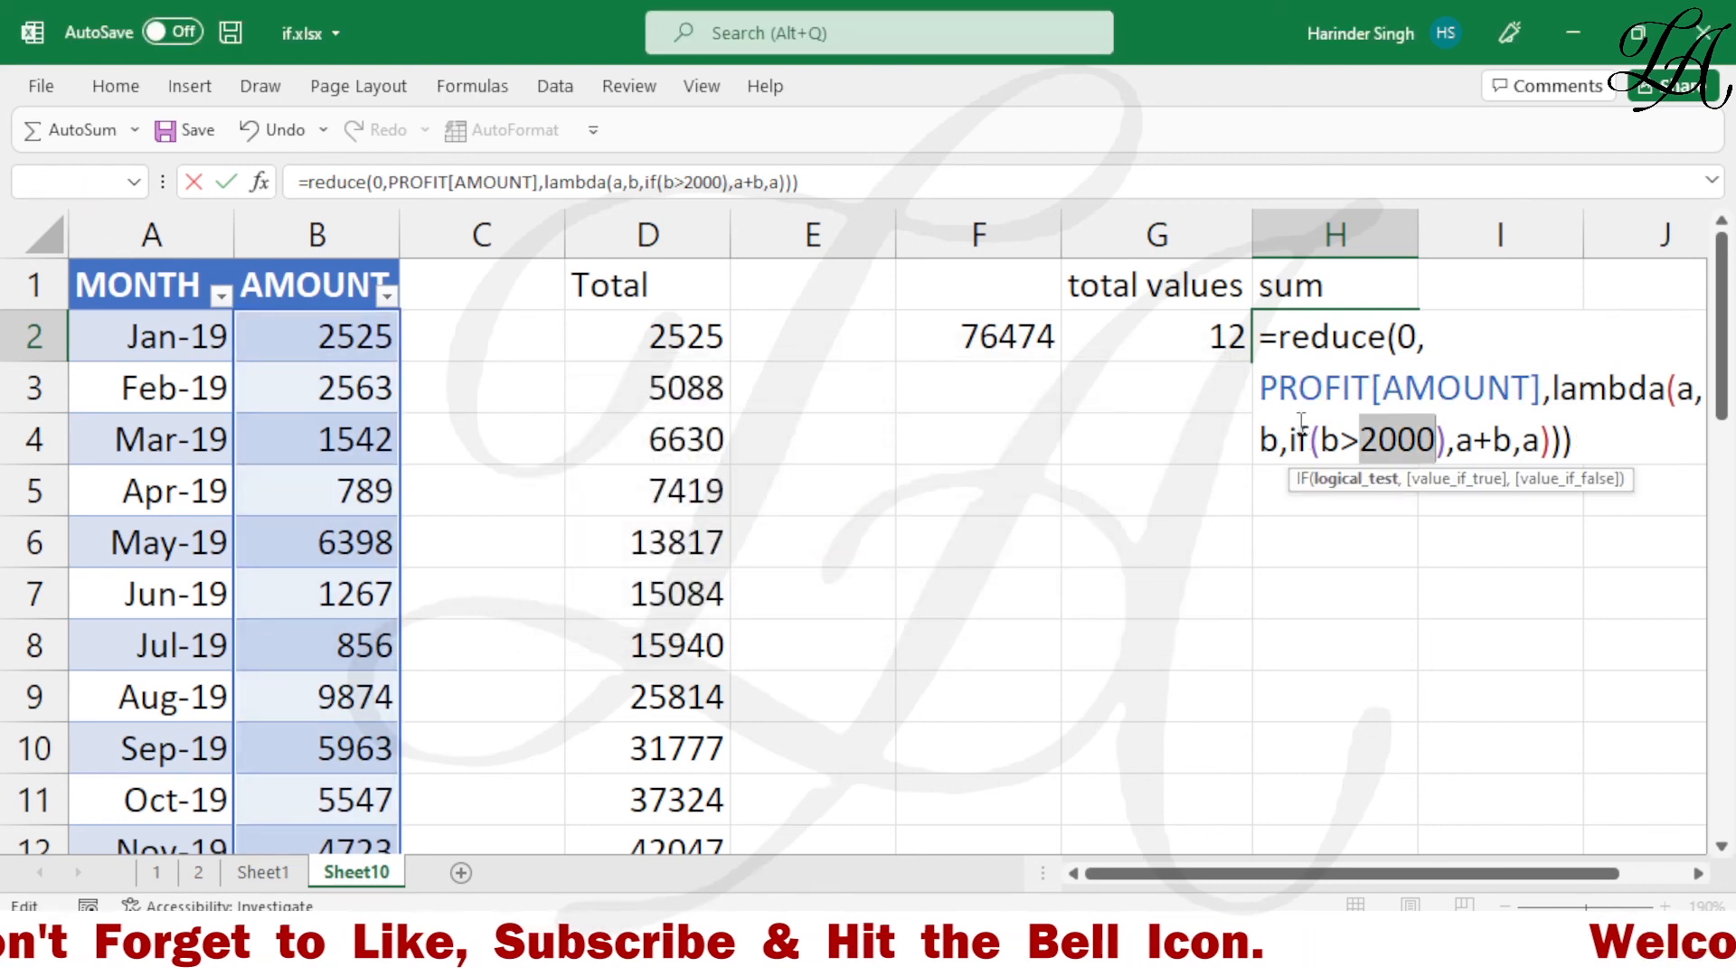
Remove the closing parenthesis directly after 2000 so H2's calculation reads if(b>2000,a+b,a), and commit the formula.
{"action": "key", "text": "Right"}
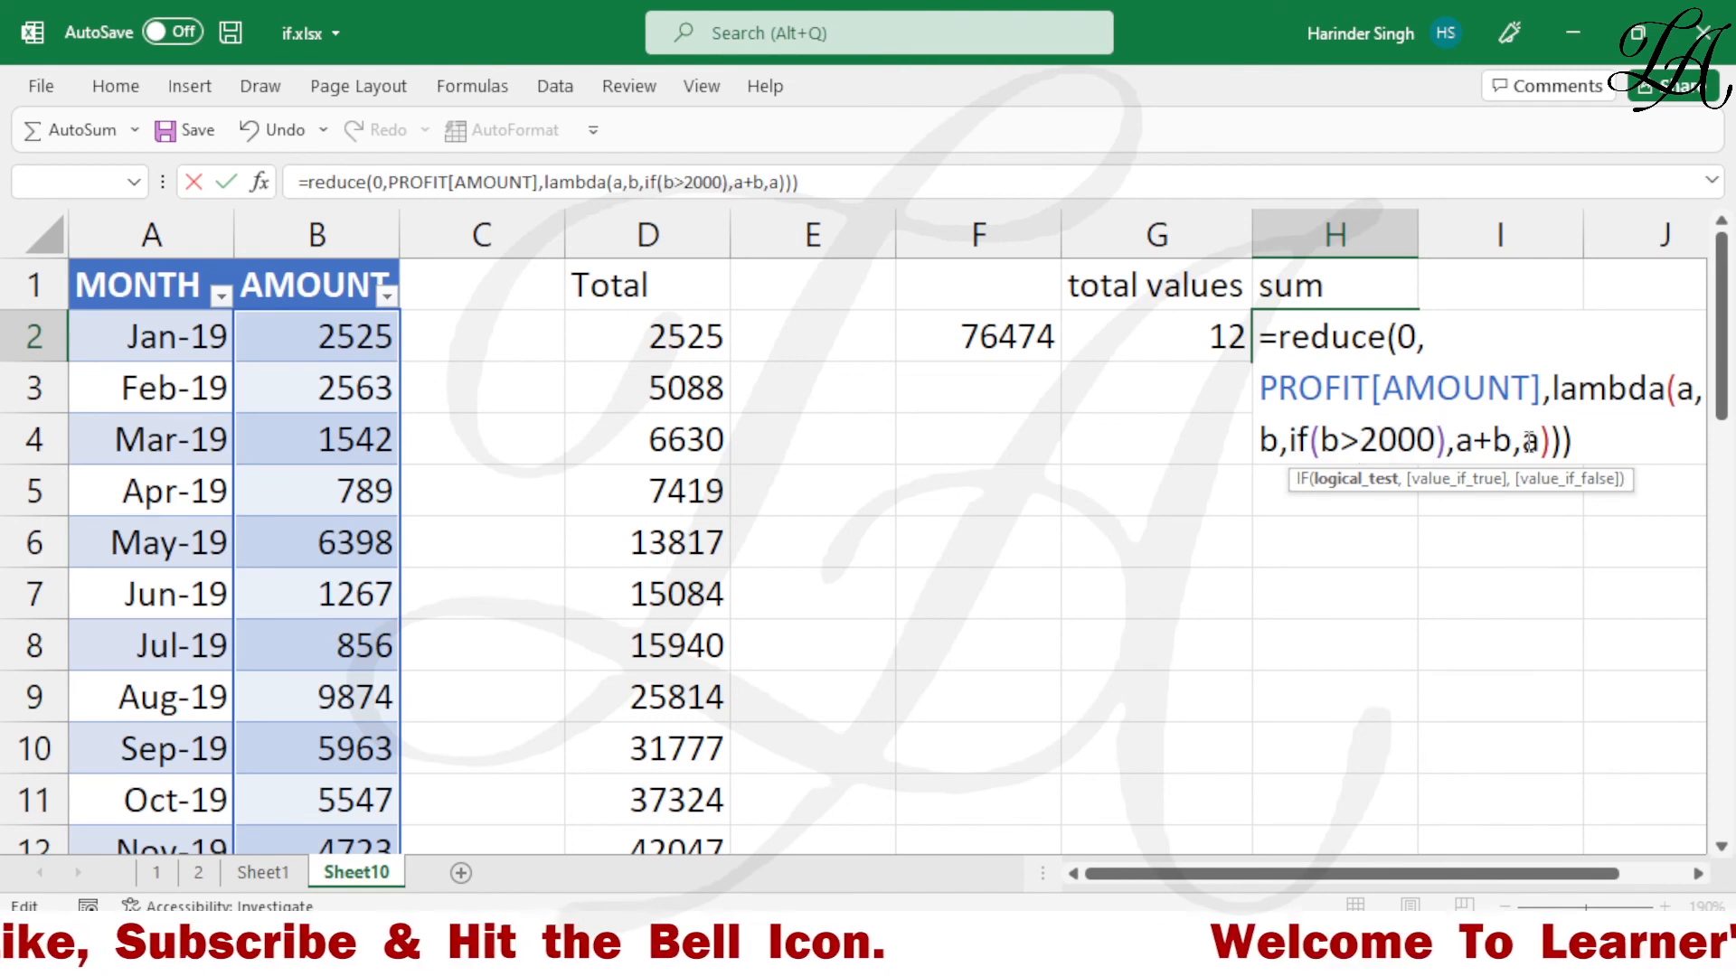
{"action": "key", "text": "Delete"}
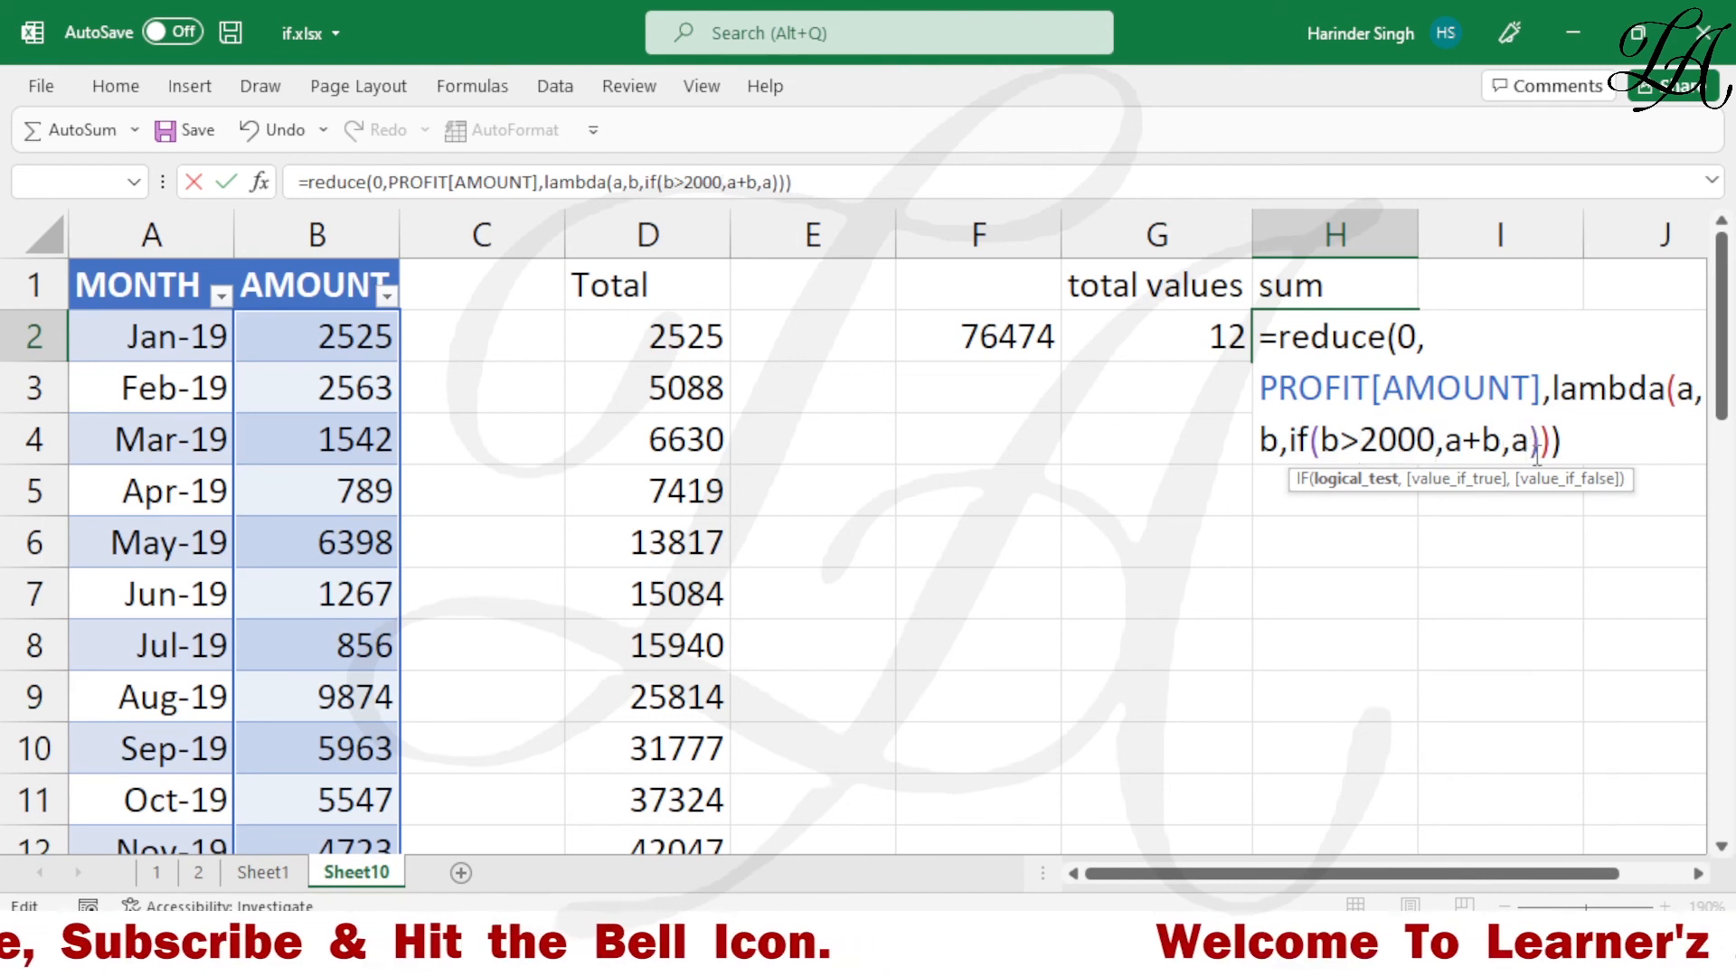
{"action": "key", "text": "Return"}
{"action": "key", "text": "Return"}
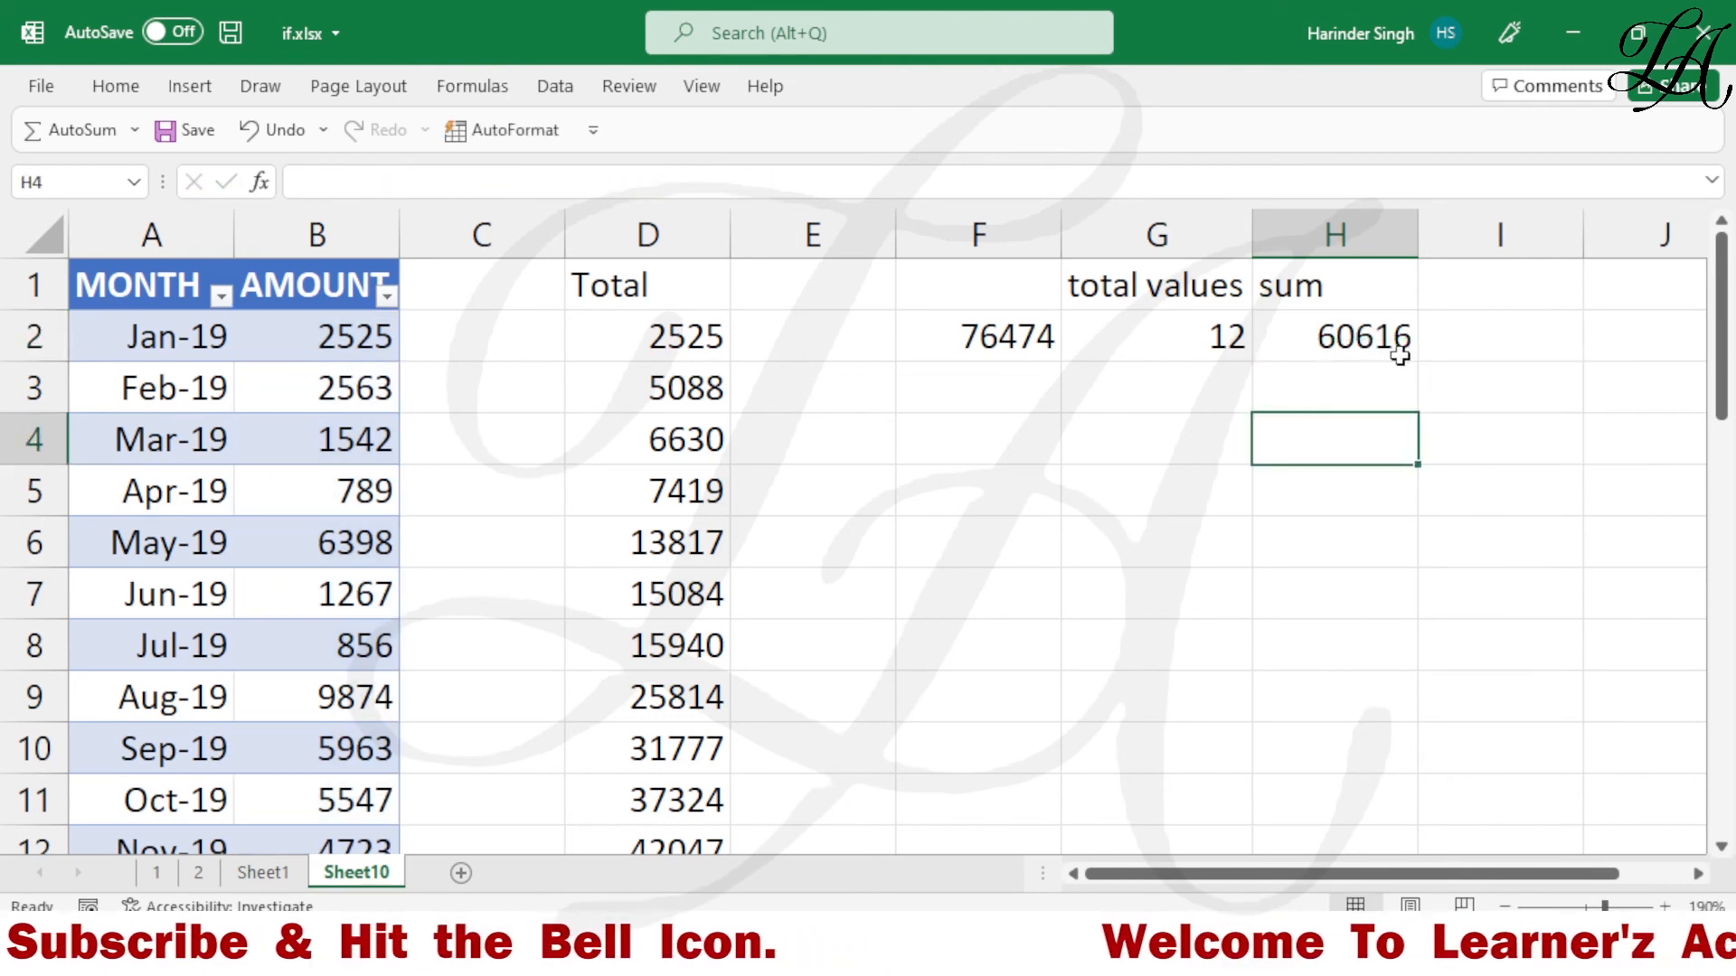